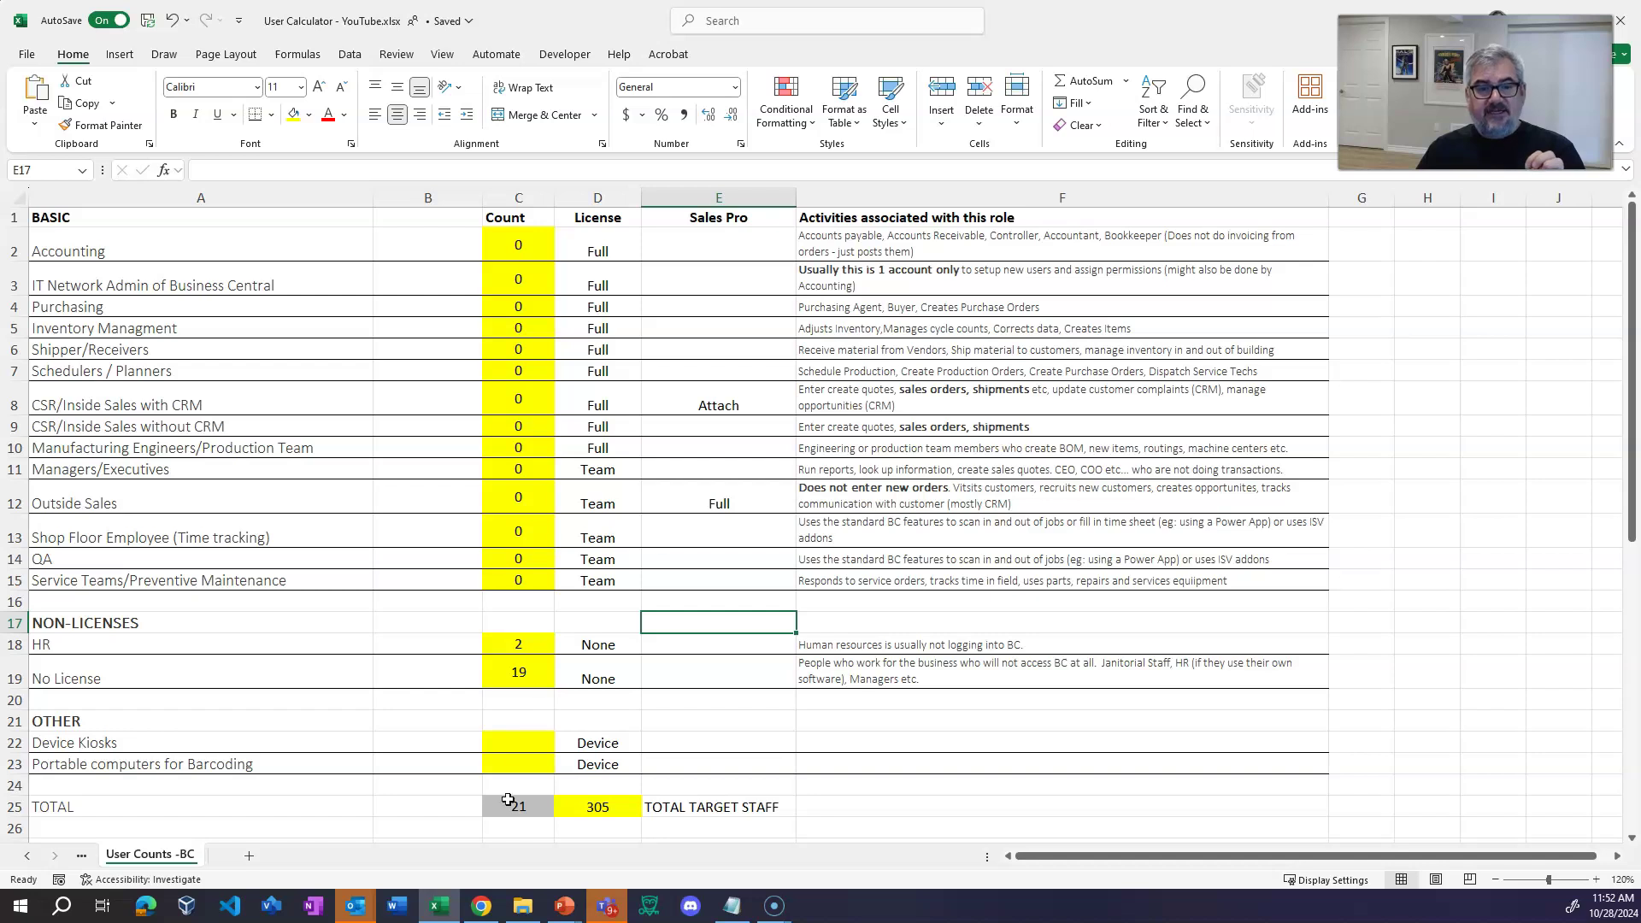
- Set the HR and No License user counts to 0
{"action": "left_click", "coordinate": [515, 642]}
{"action": "type", "text": "0"}
{"action": "key", "text": "Return"}
{"action": "type", "text": "0"}
{"action": "key", "text": "Return"}
- Delete the 305 total target staff value in D25, leaving that cell empty
{"action": "key", "text": "Down"}
{"action": "key", "text": "Down"}
{"action": "key", "text": "Down"}
{"action": "key", "text": "Down"}
{"action": "key", "text": "Down"}
{"action": "key", "text": "Right"}
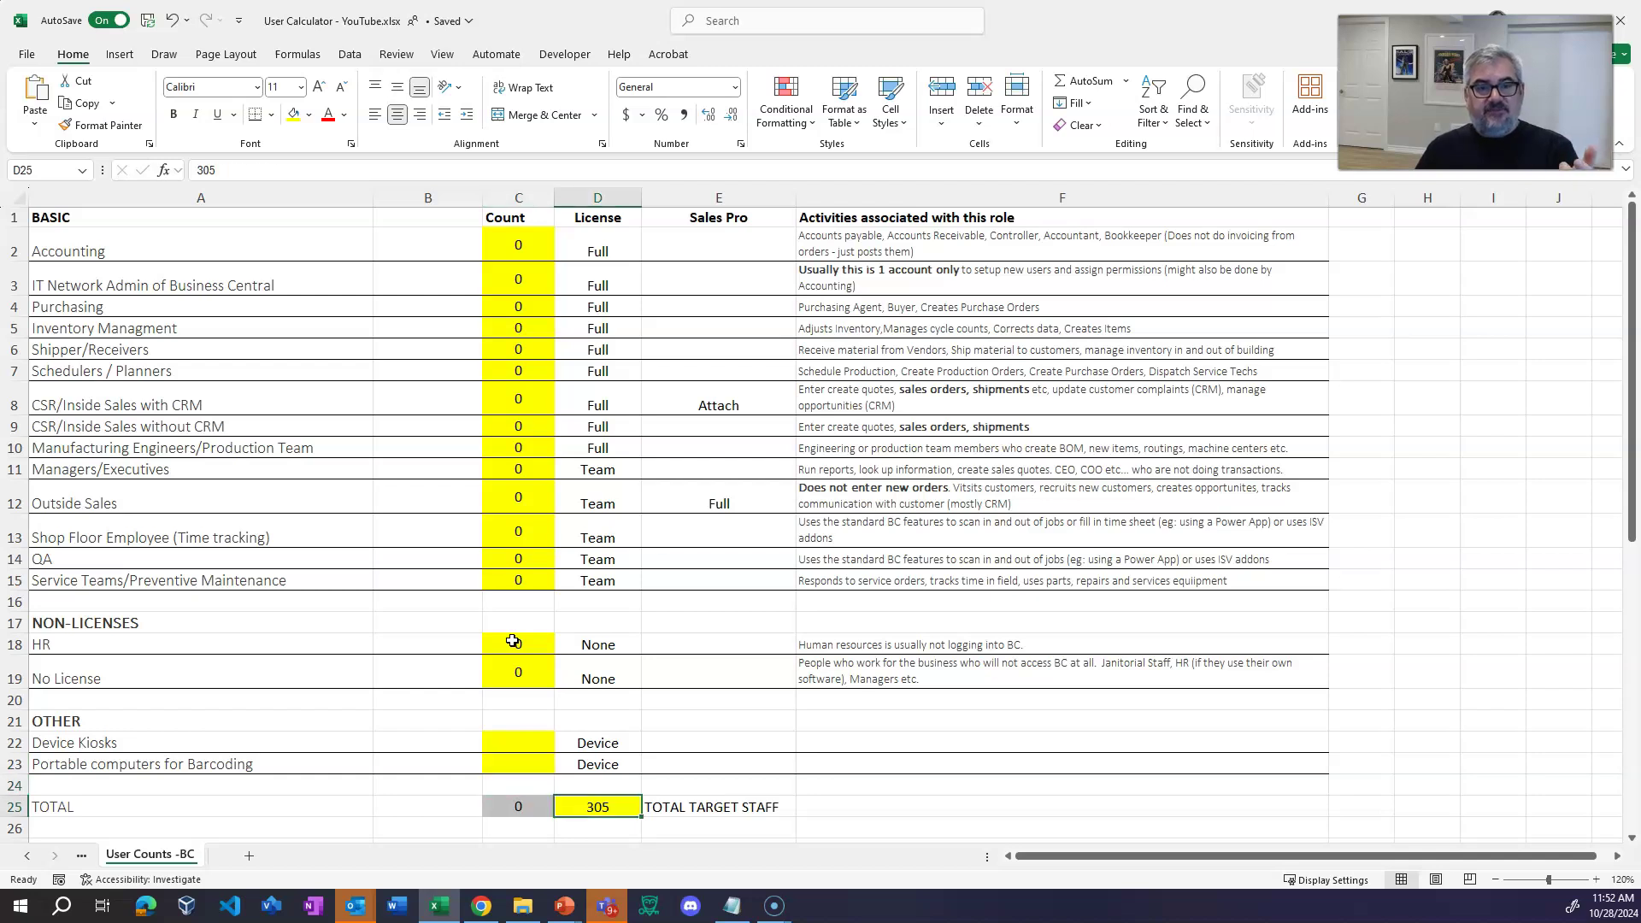
{"action": "key", "text": "Delete"}
{"action": "key", "text": "Up"}
{"action": "key", "text": "Up"}
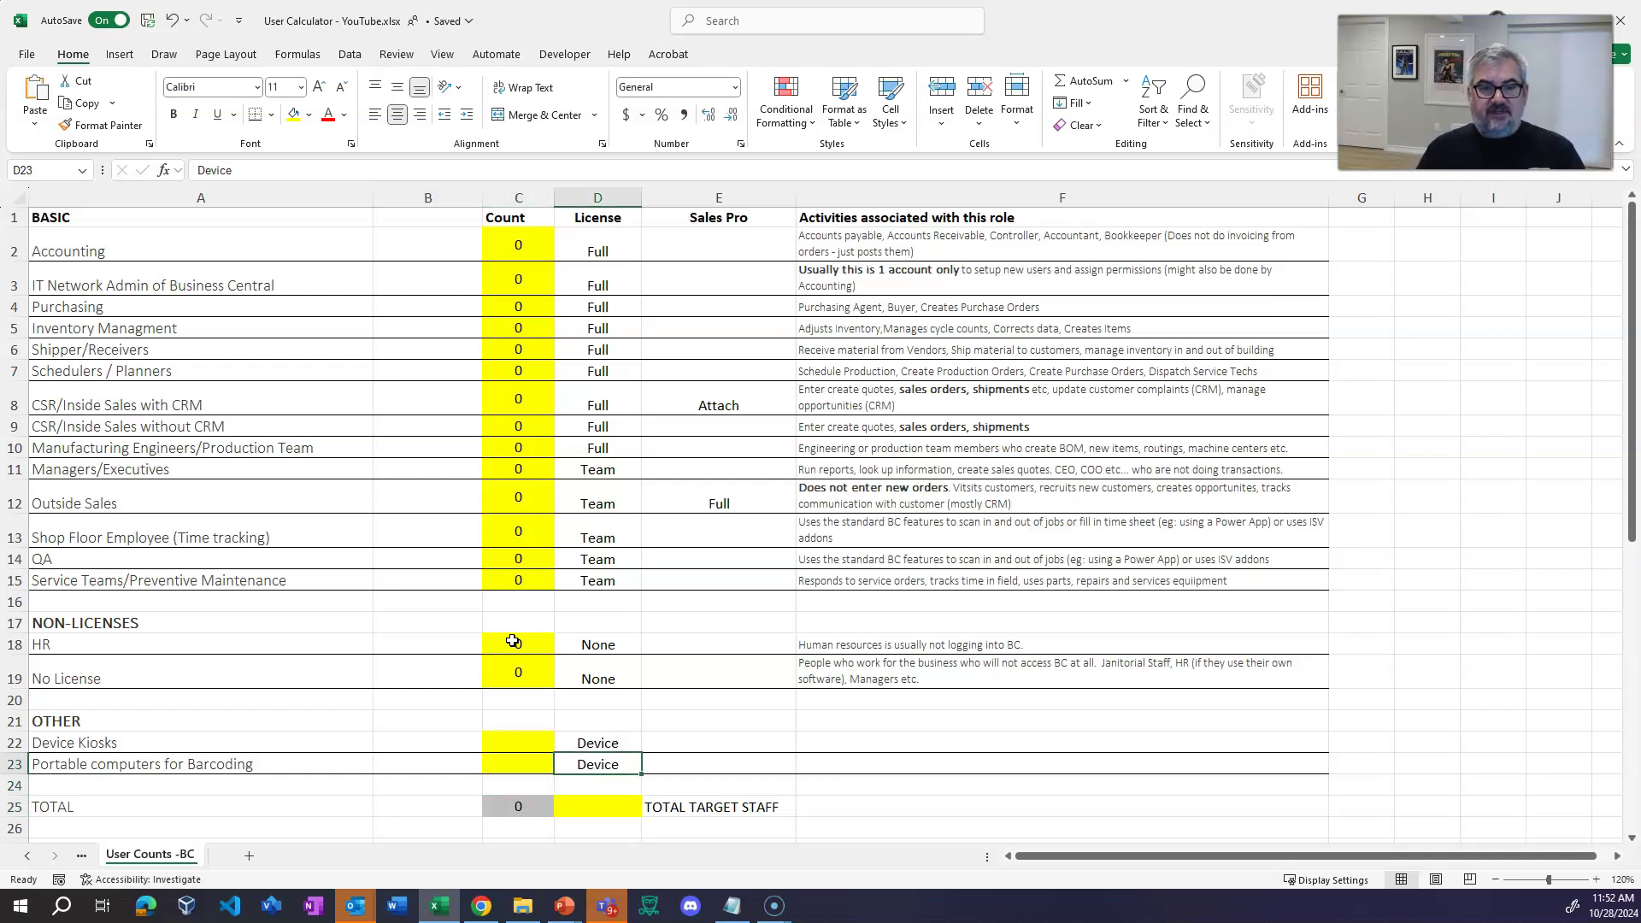
{"action": "left_click", "coordinate": [605, 804]}
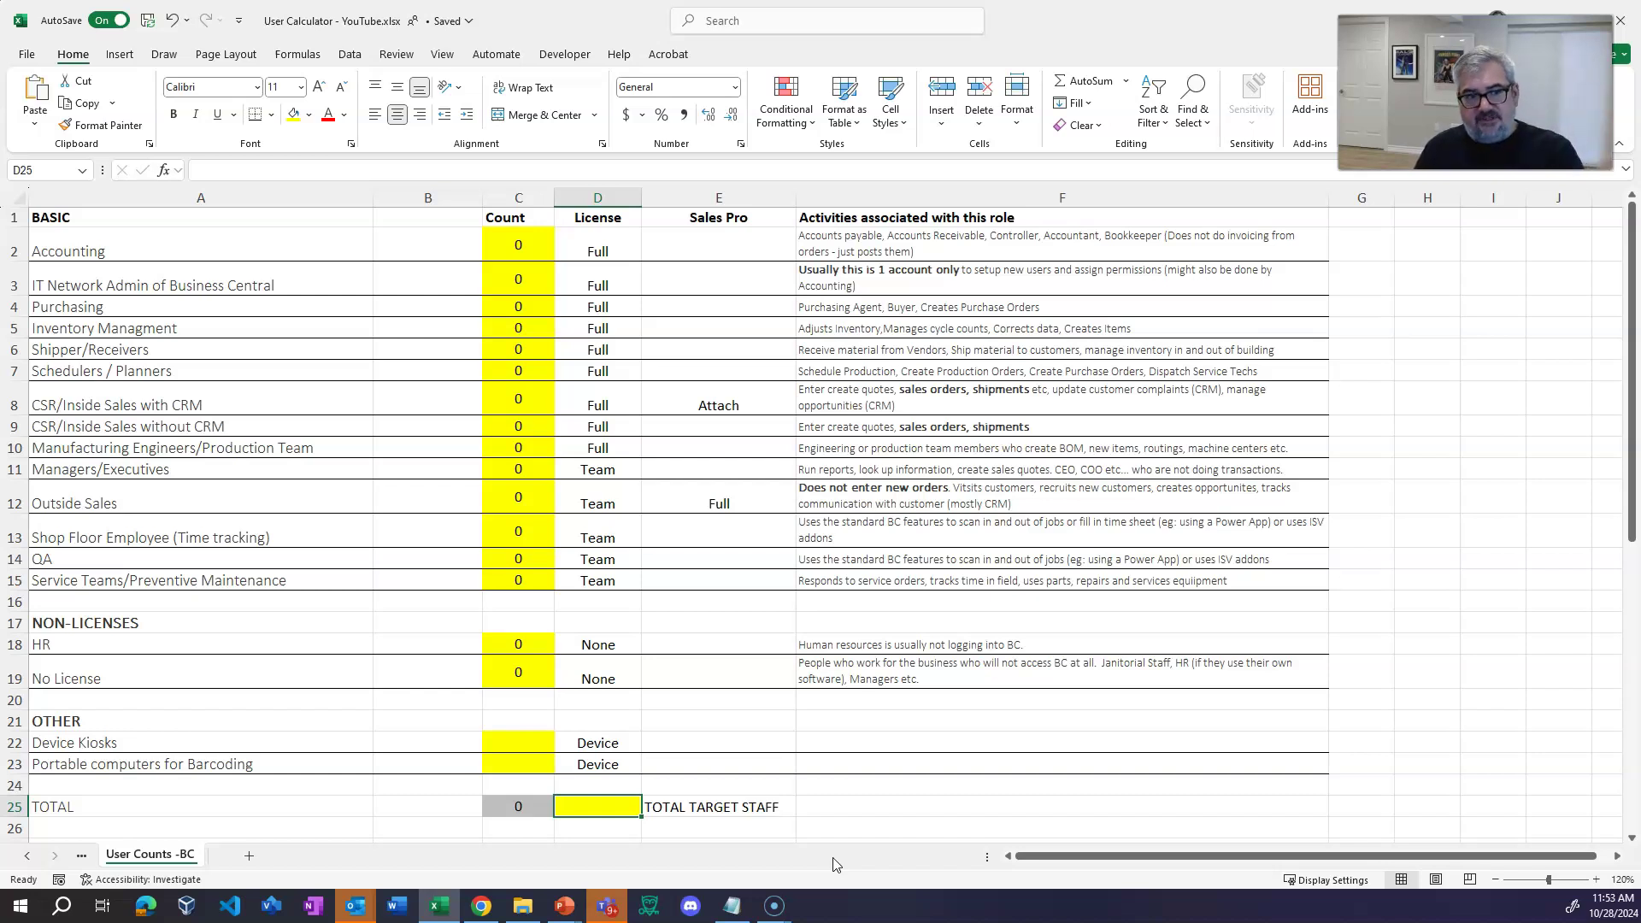
- Enter 100 as the total target staff figure in D25
{"action": "key", "text": "End"}
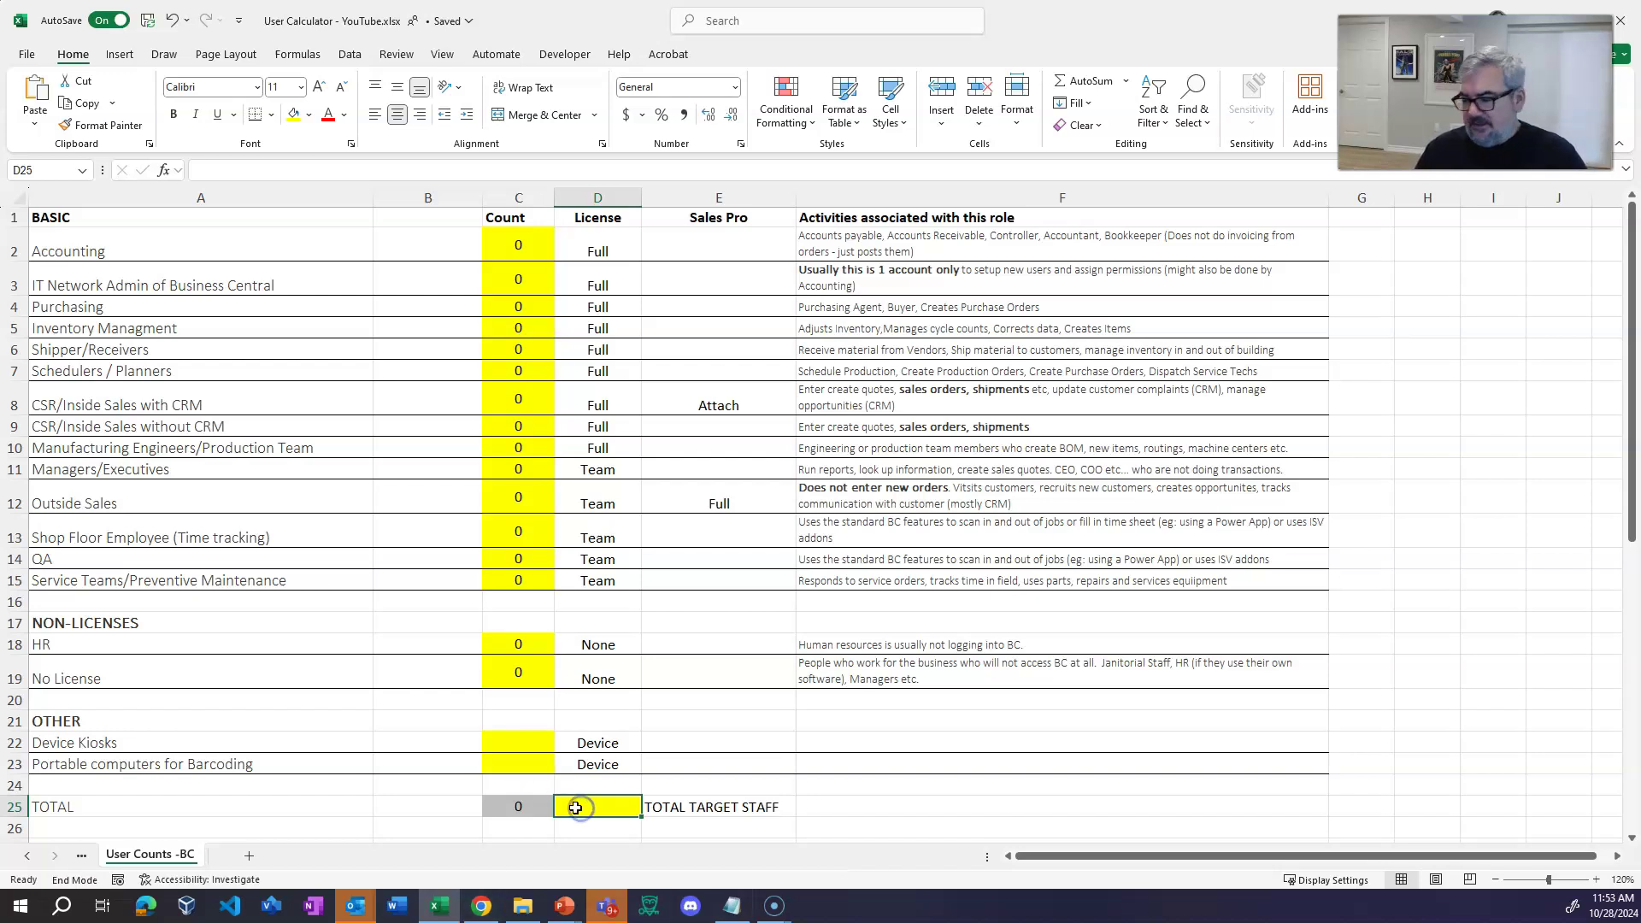
{"action": "type", "text": "100"}
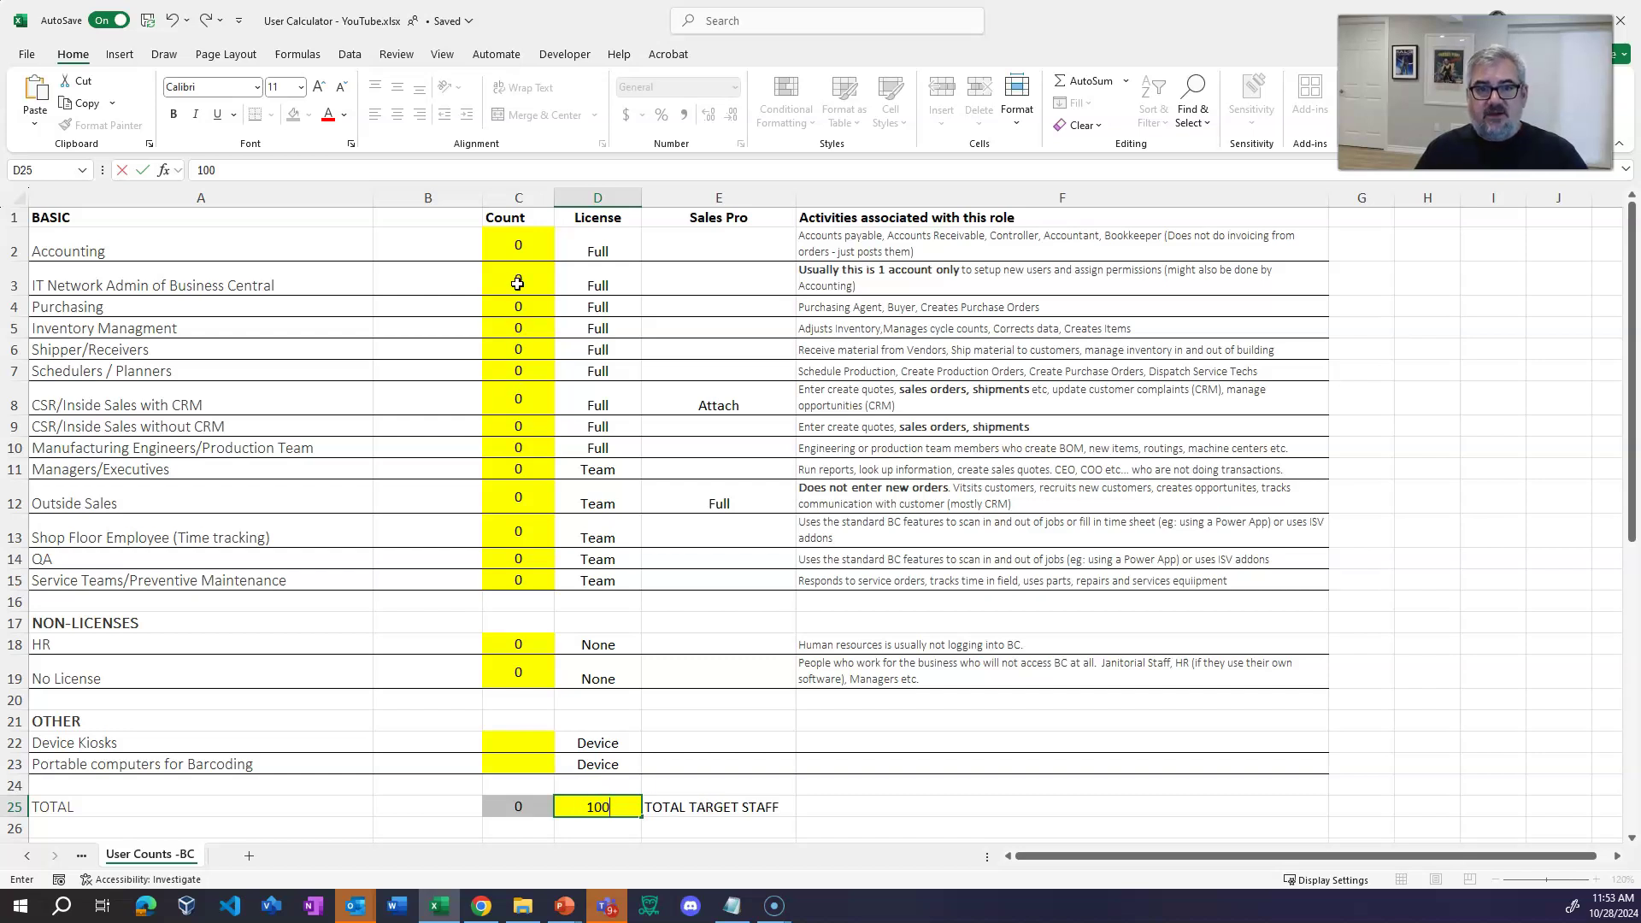
{"action": "left_click", "coordinate": [519, 243]}
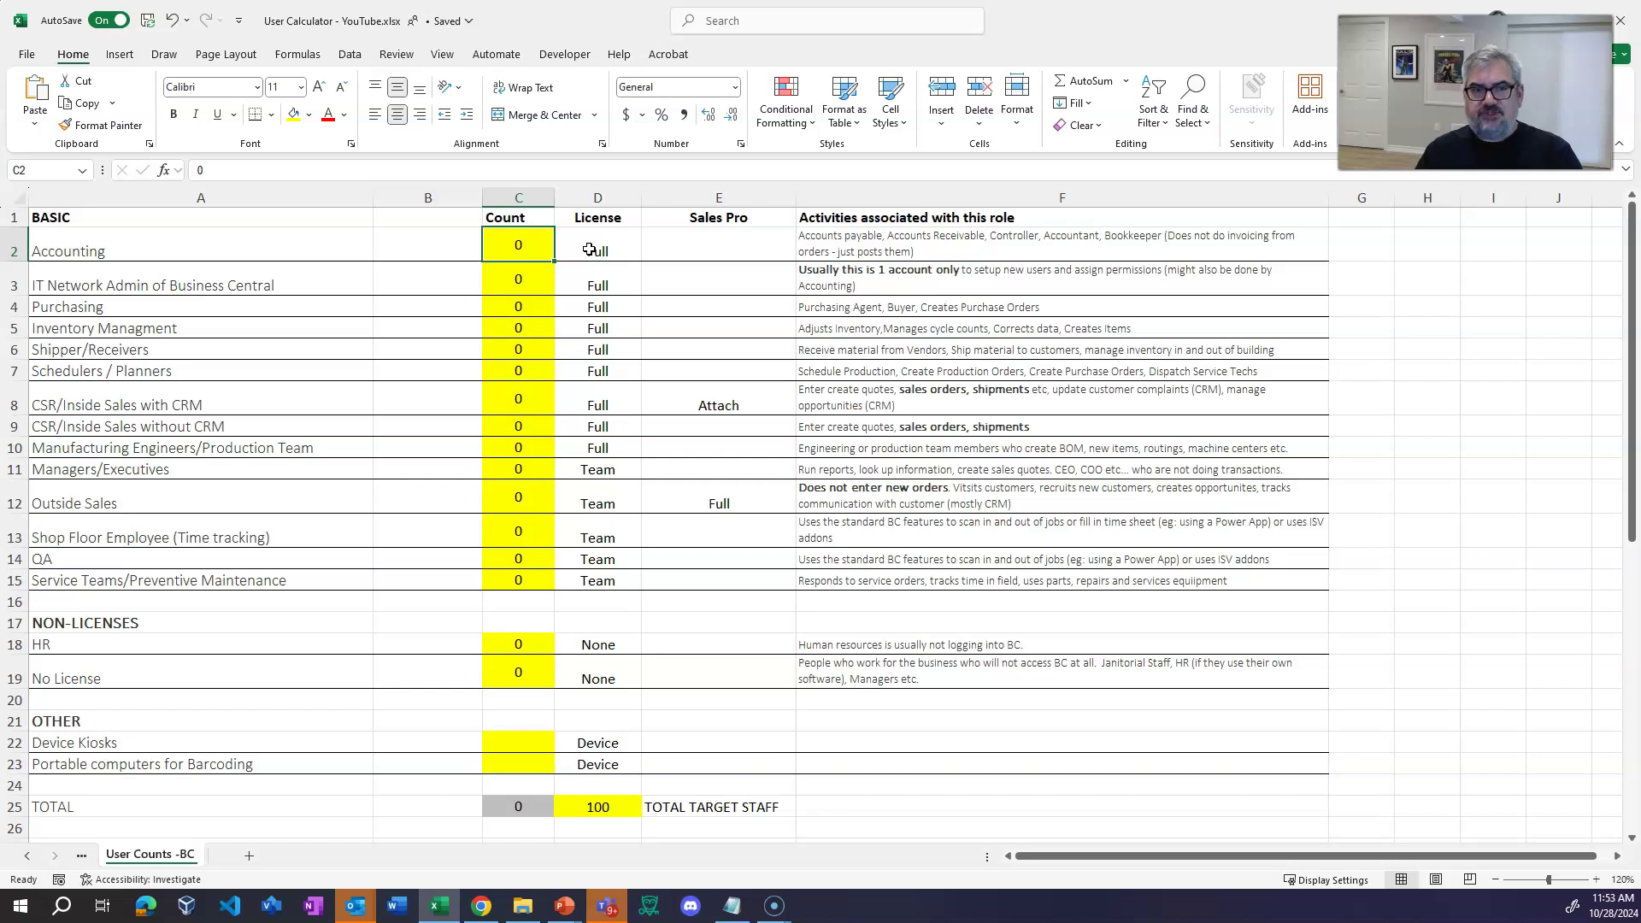
- Enter 3 Accounting users and 3 IT admin users, triggering the one-IT-account warning
{"action": "type", "text": "3"}
{"action": "key", "text": "Return"}
{"action": "key", "text": "Up"}
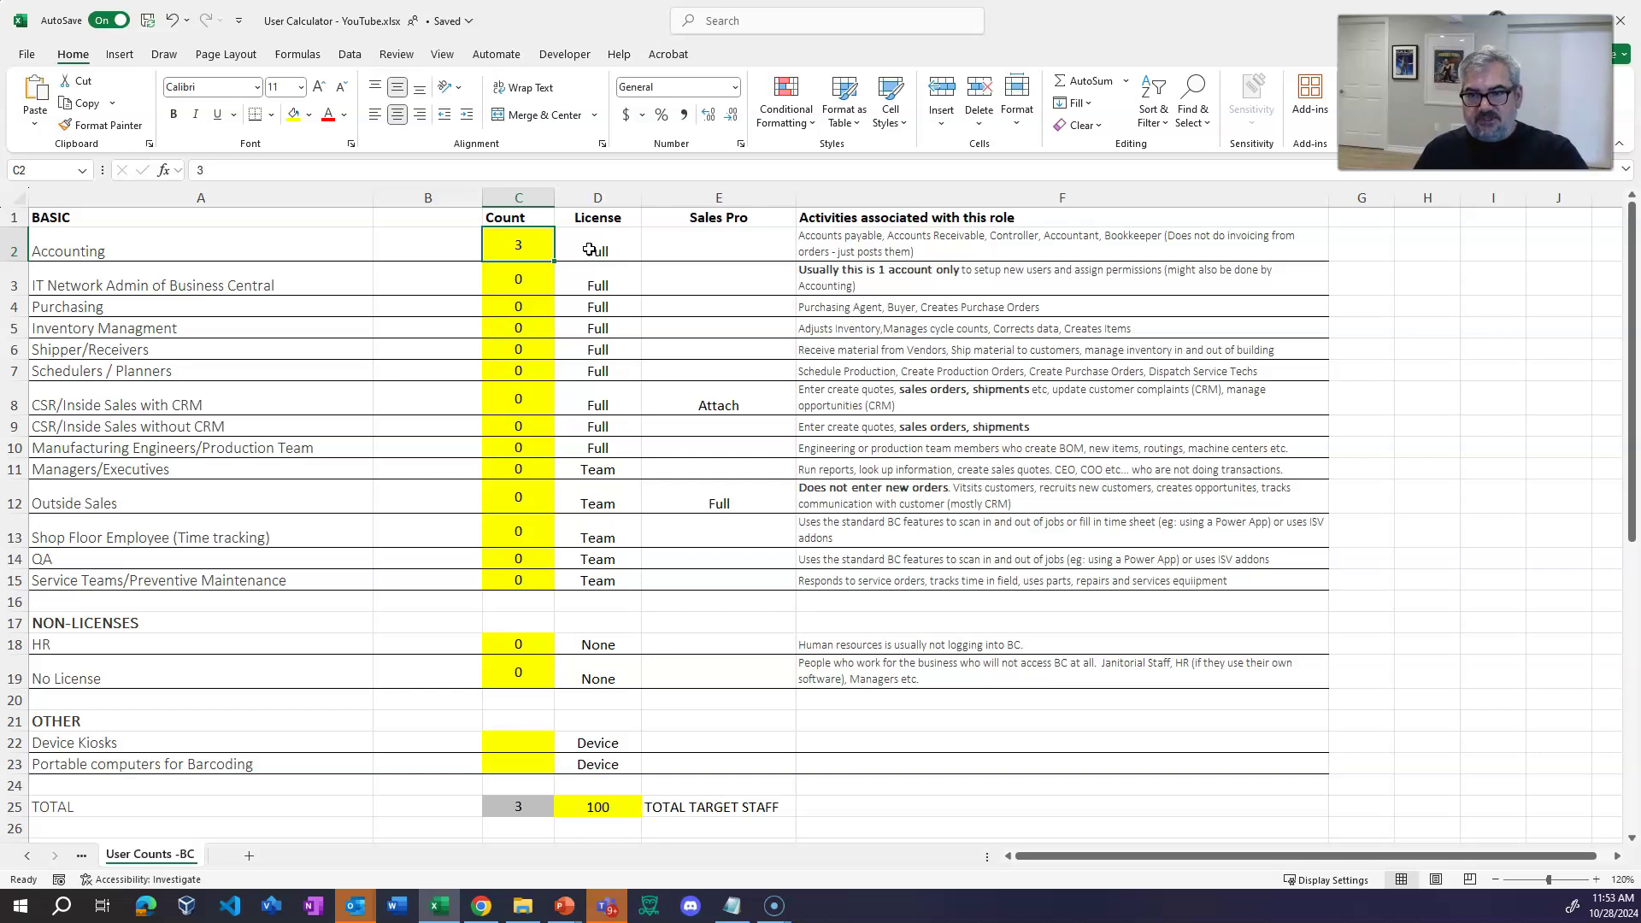
{"action": "key", "text": "Down"}
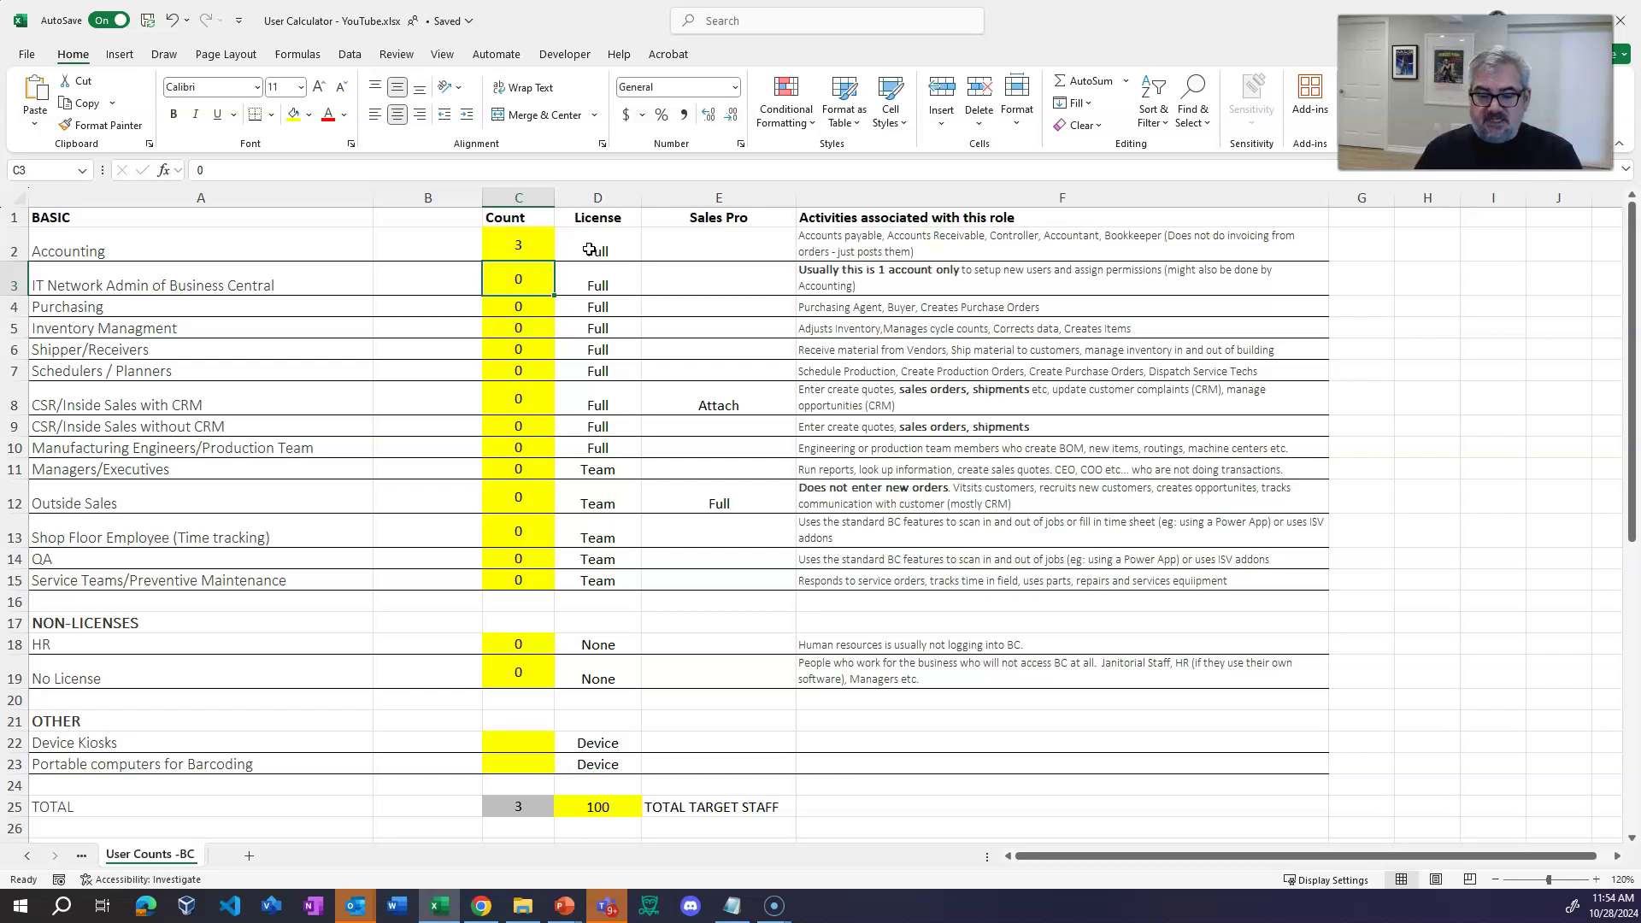
{"action": "type", "text": "3"}
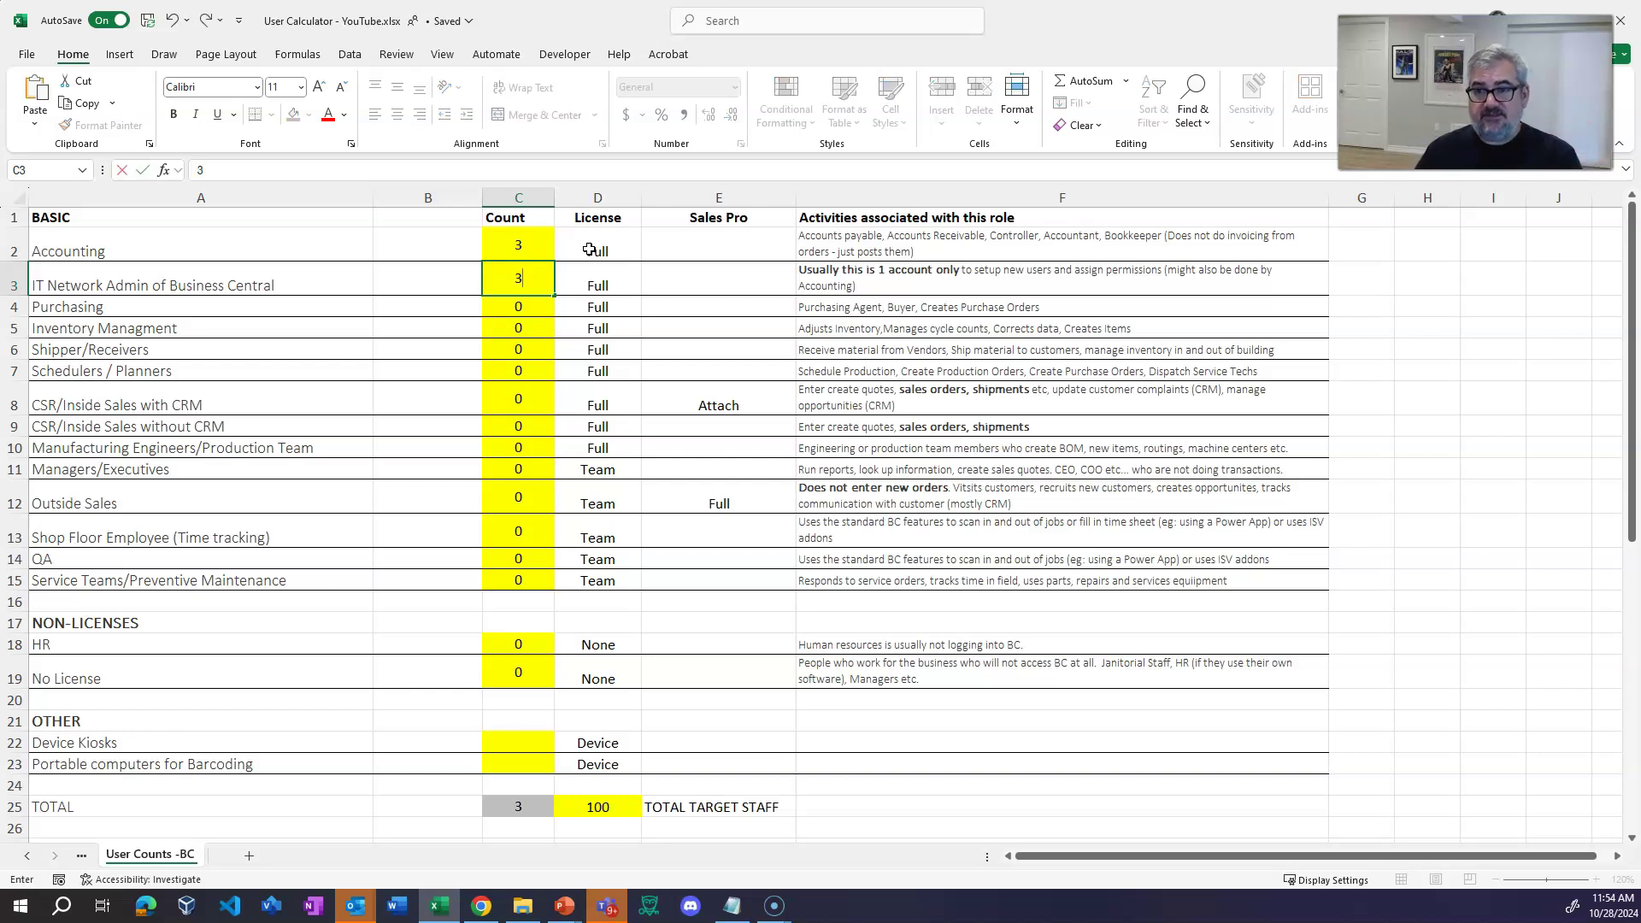
{"action": "key", "text": "Return"}
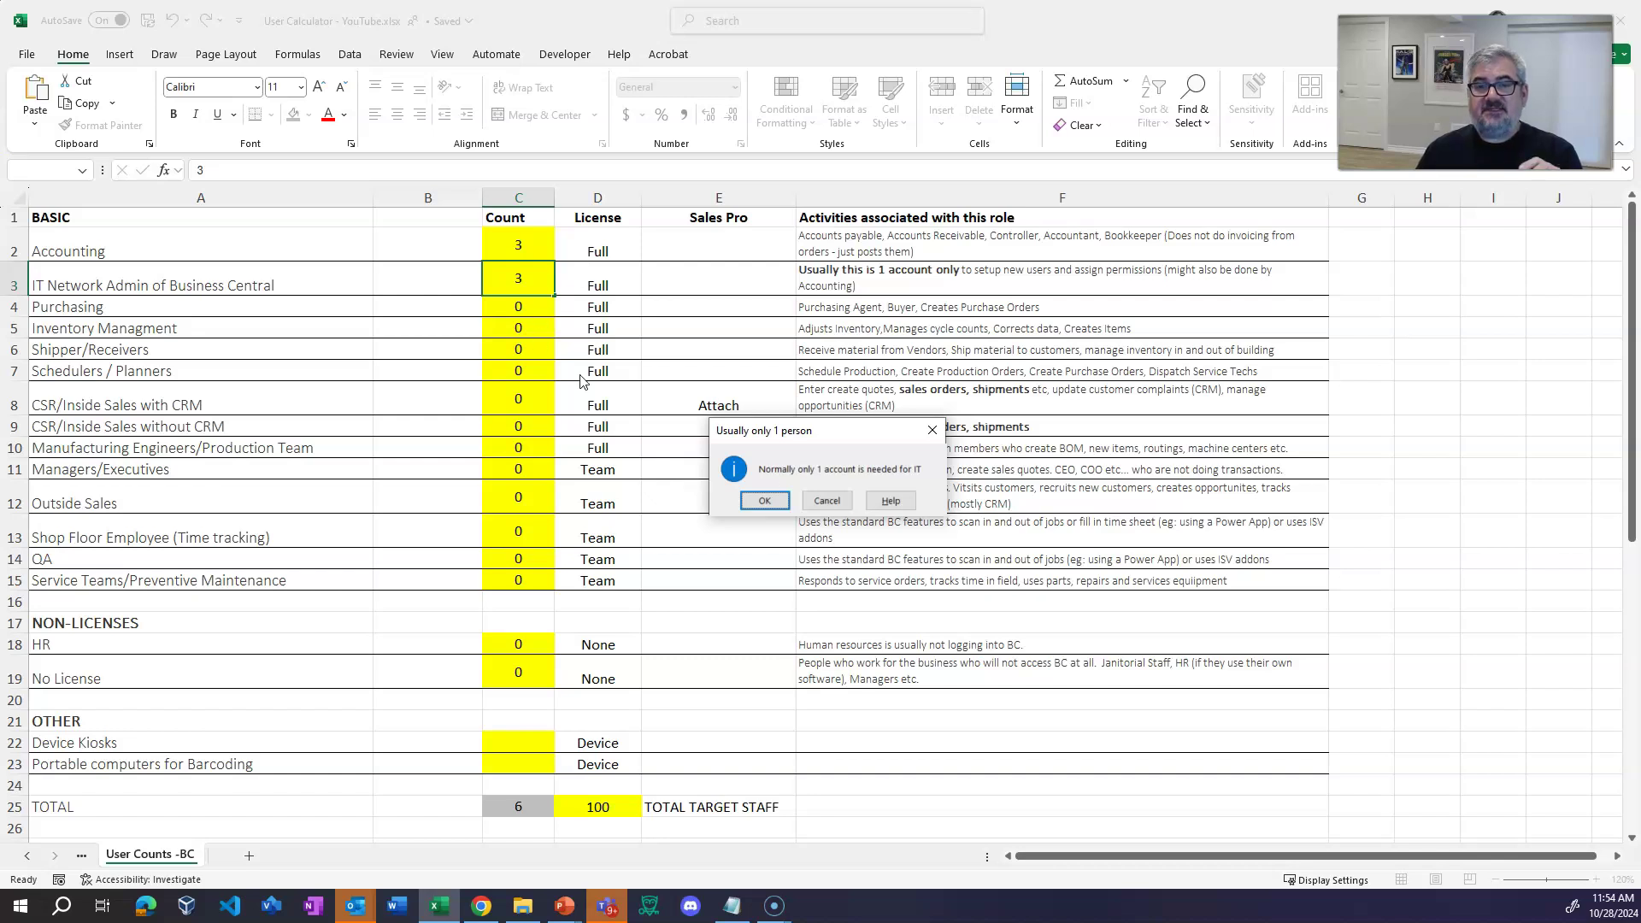
- Dismiss the one-IT-account warning and enter 1 IT admin user
{"action": "left_click", "coordinate": [764, 500]}
{"action": "left_click", "coordinate": [522, 279]}
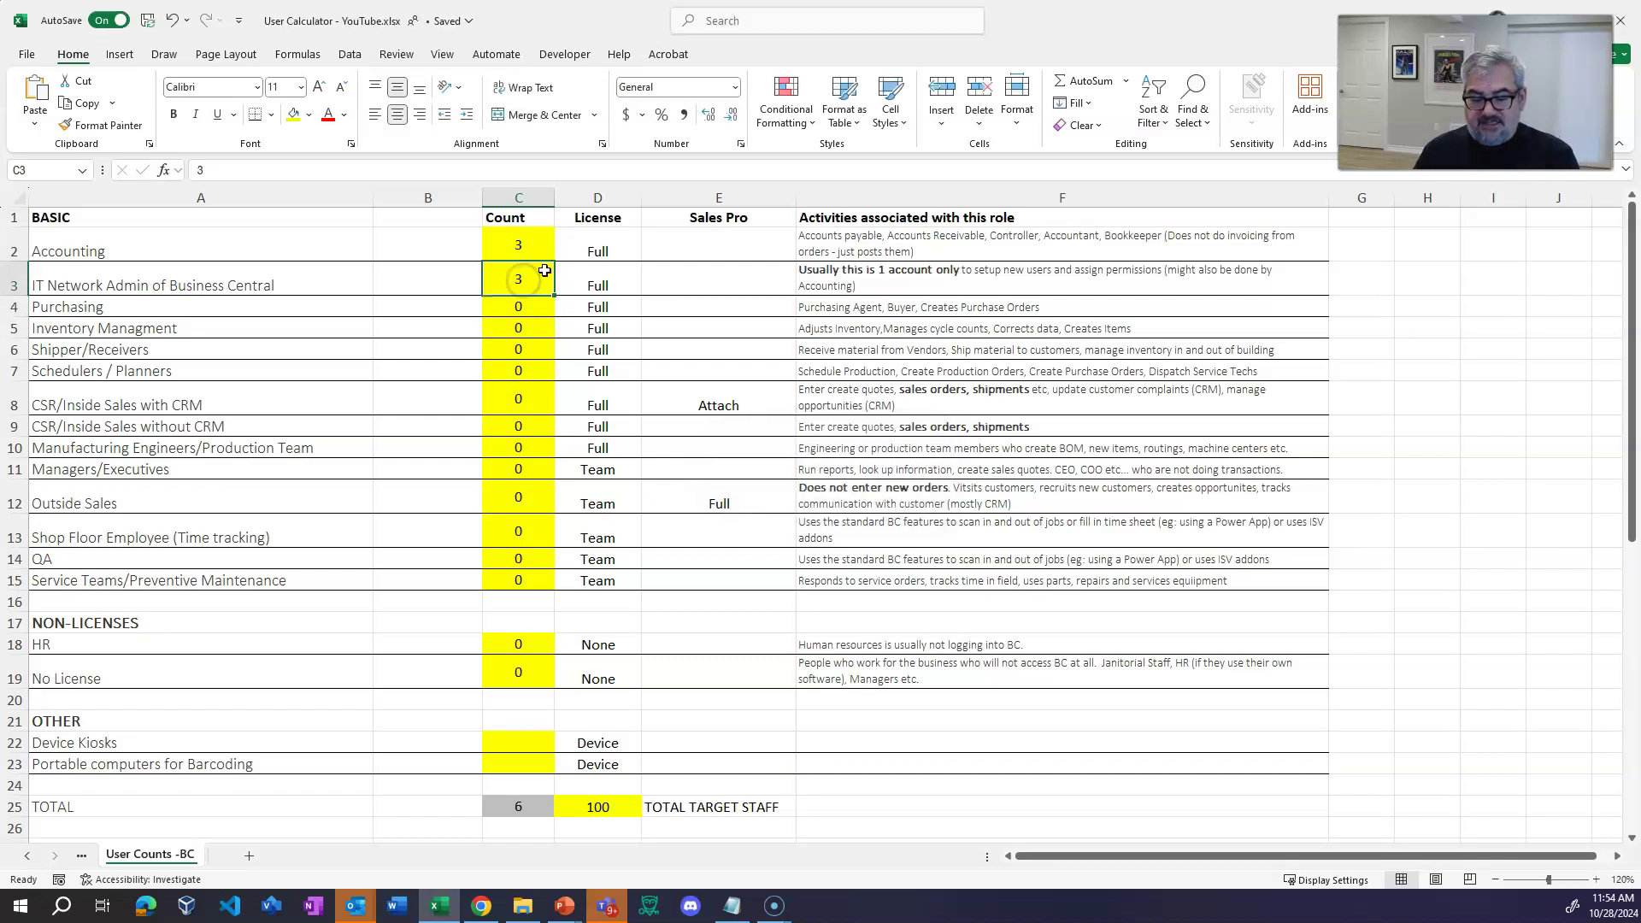
{"action": "type", "text": "1"}
{"action": "key", "text": "Return"}
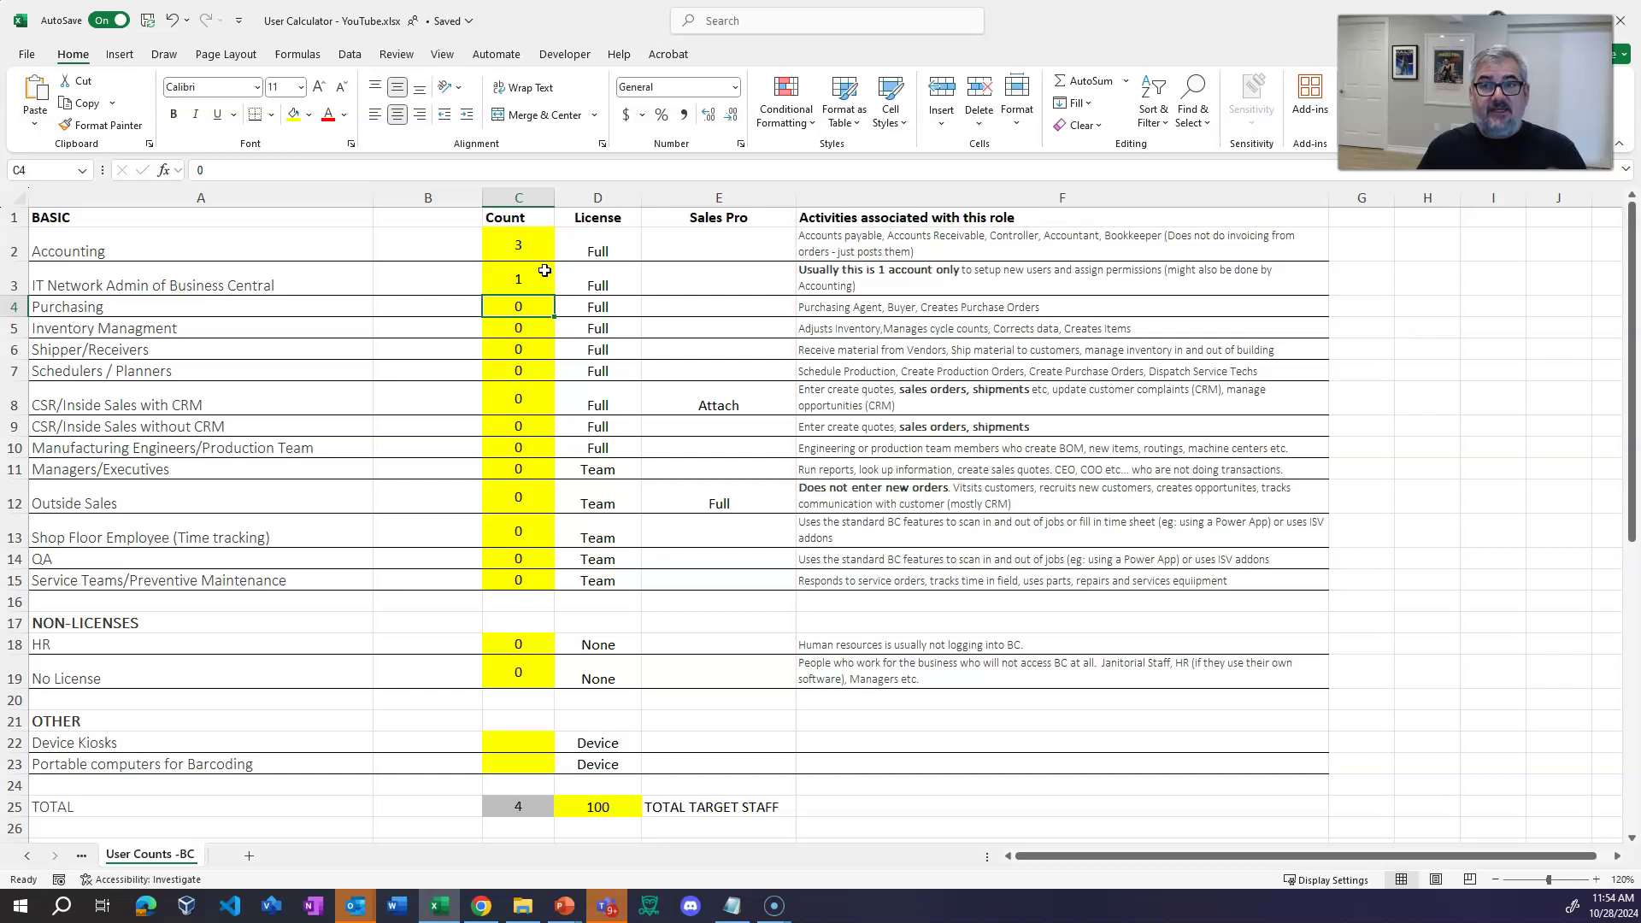
- Change the IT admin count to 0, dropping the total to 3
{"action": "key", "text": "Up"}
{"action": "key", "text": "Up"}
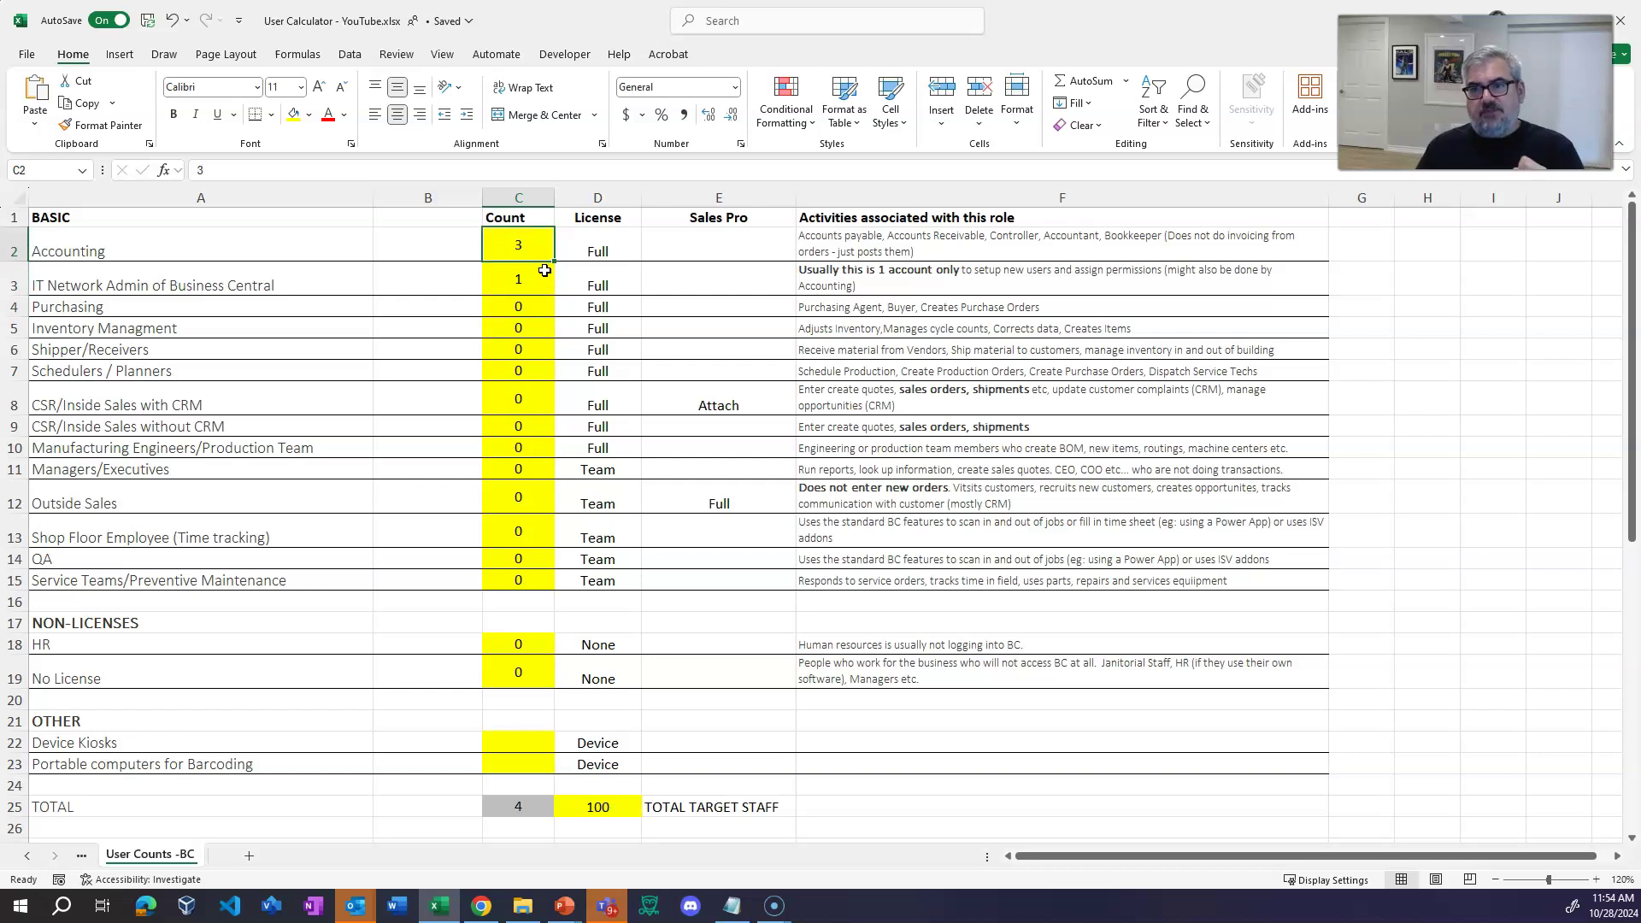
{"action": "key", "text": "Down"}
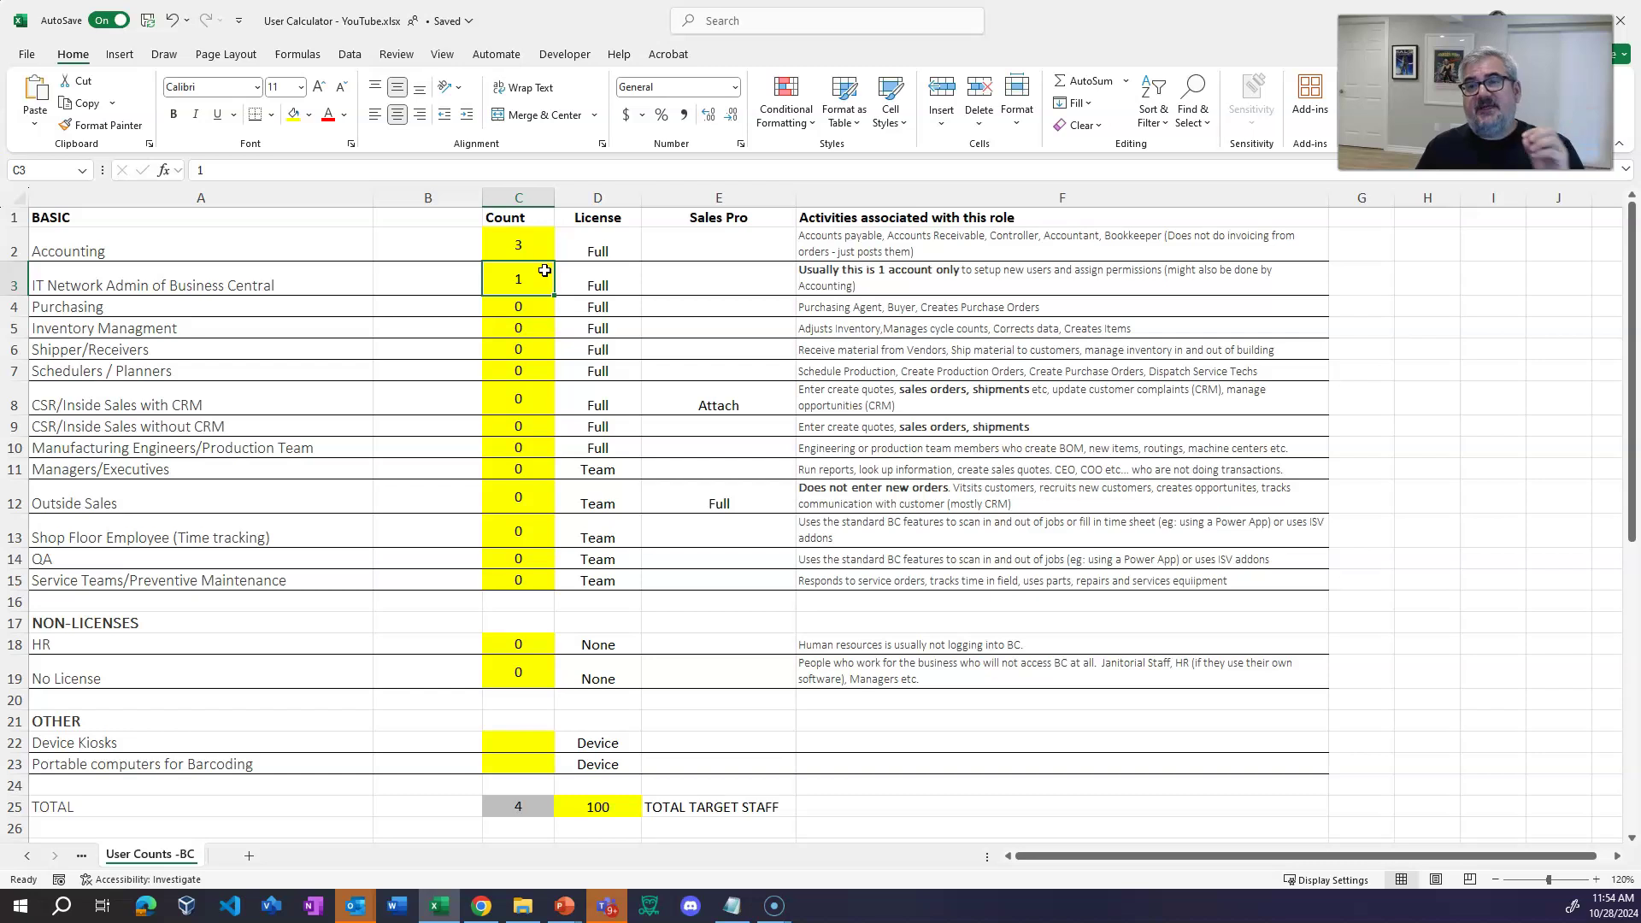
{"action": "key", "text": "Down"}
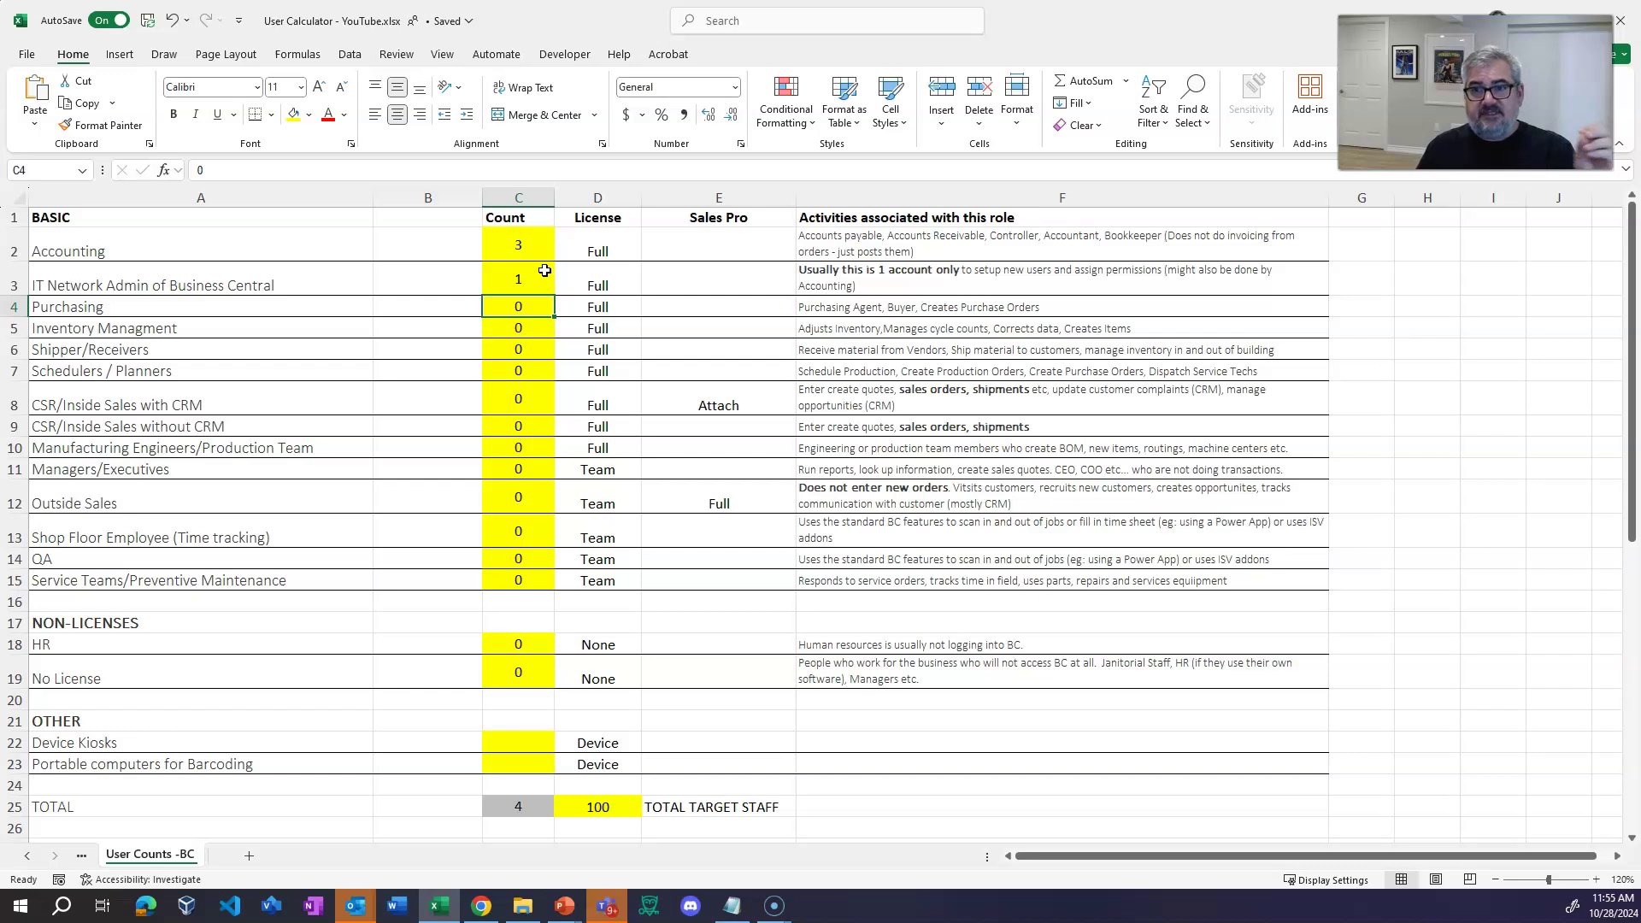
{"action": "left_click", "coordinate": [544, 270]}
{"action": "type", "text": "0"}
{"action": "key", "text": "Return"}
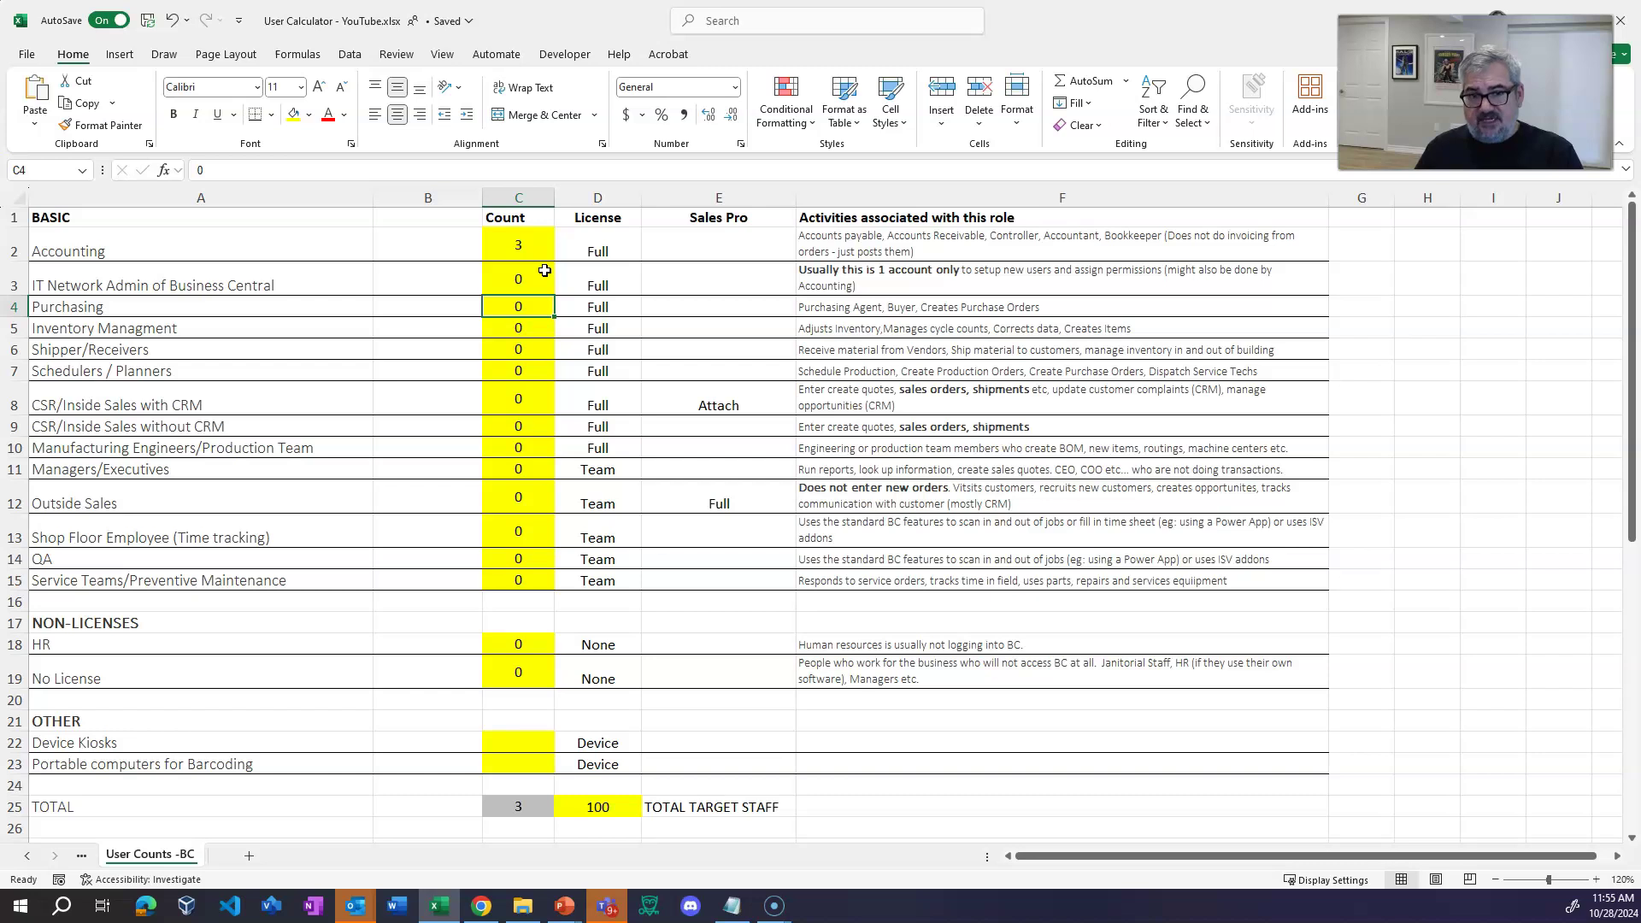
- Enter 2 Purchasing users in C4
{"action": "type", "text": "2"}
{"action": "key", "text": "Return"}
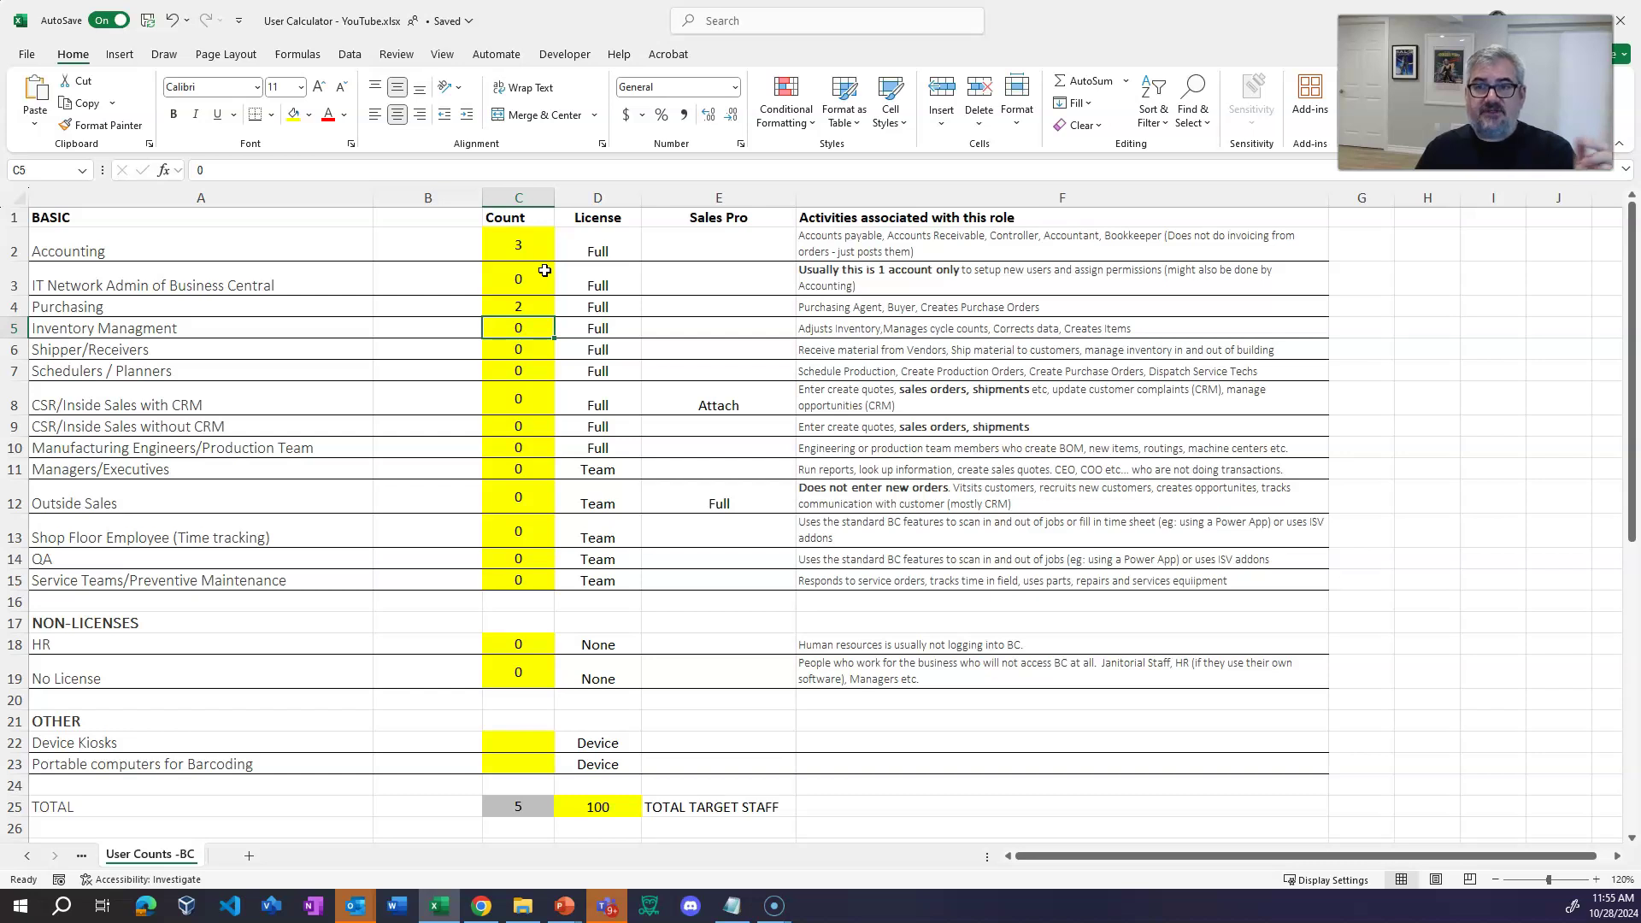
{"action": "key", "text": "Down"}
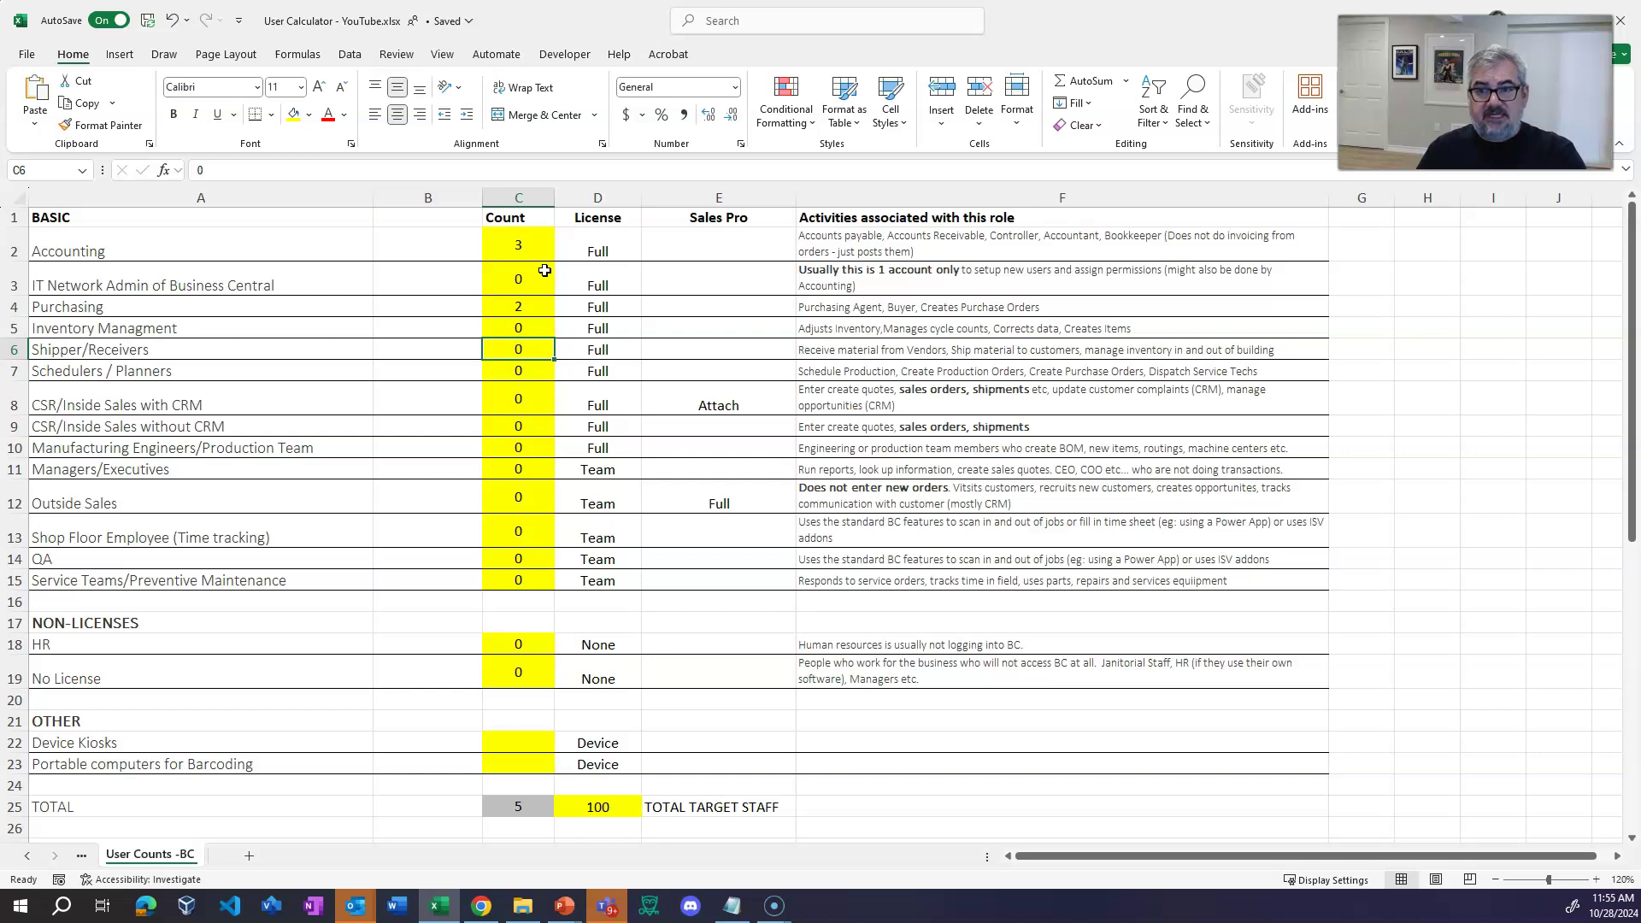
{"action": "key", "text": "Up"}
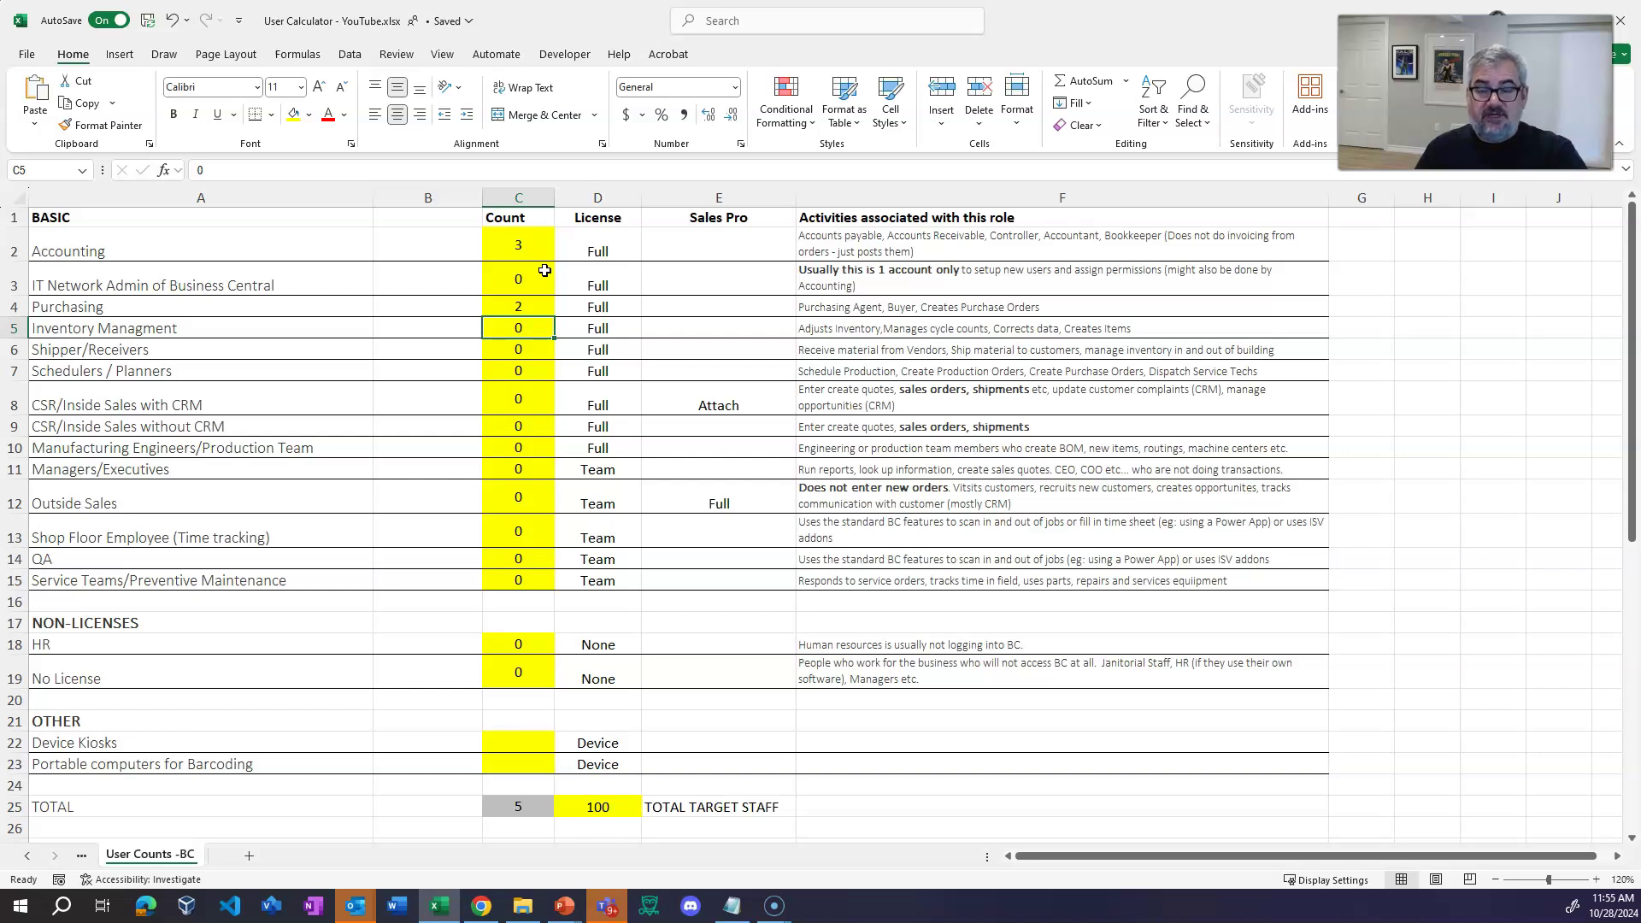
{"action": "key", "text": "Down"}
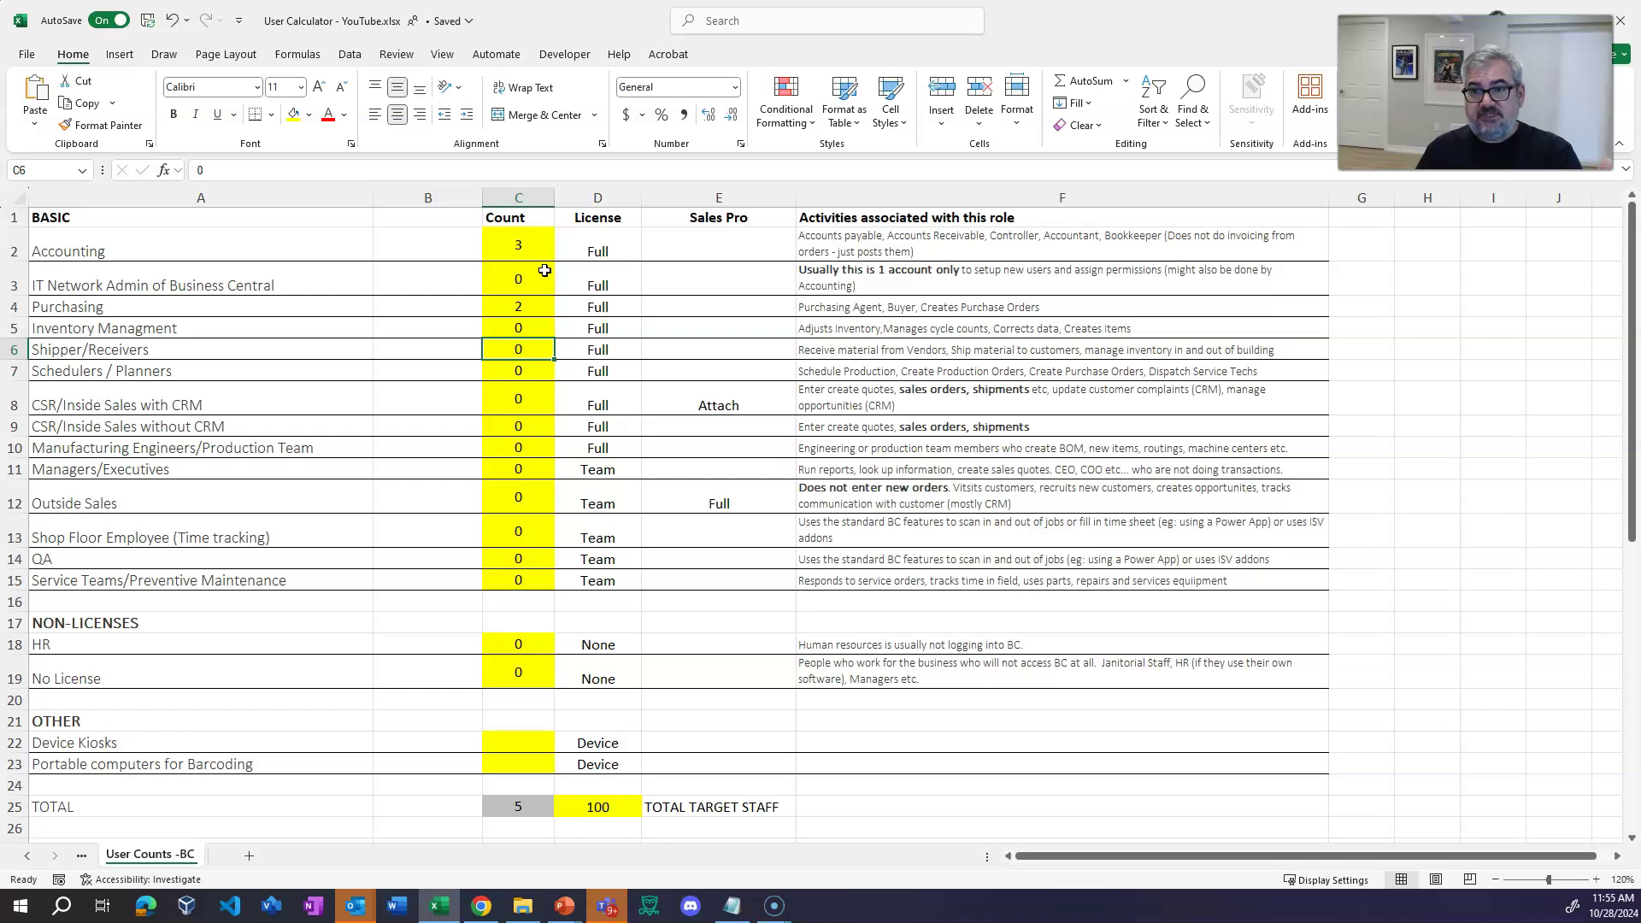
{"action": "key", "text": "Right"}
{"action": "key", "text": "Up"}
{"action": "key", "text": "Down"}
{"action": "key", "text": "Left"}
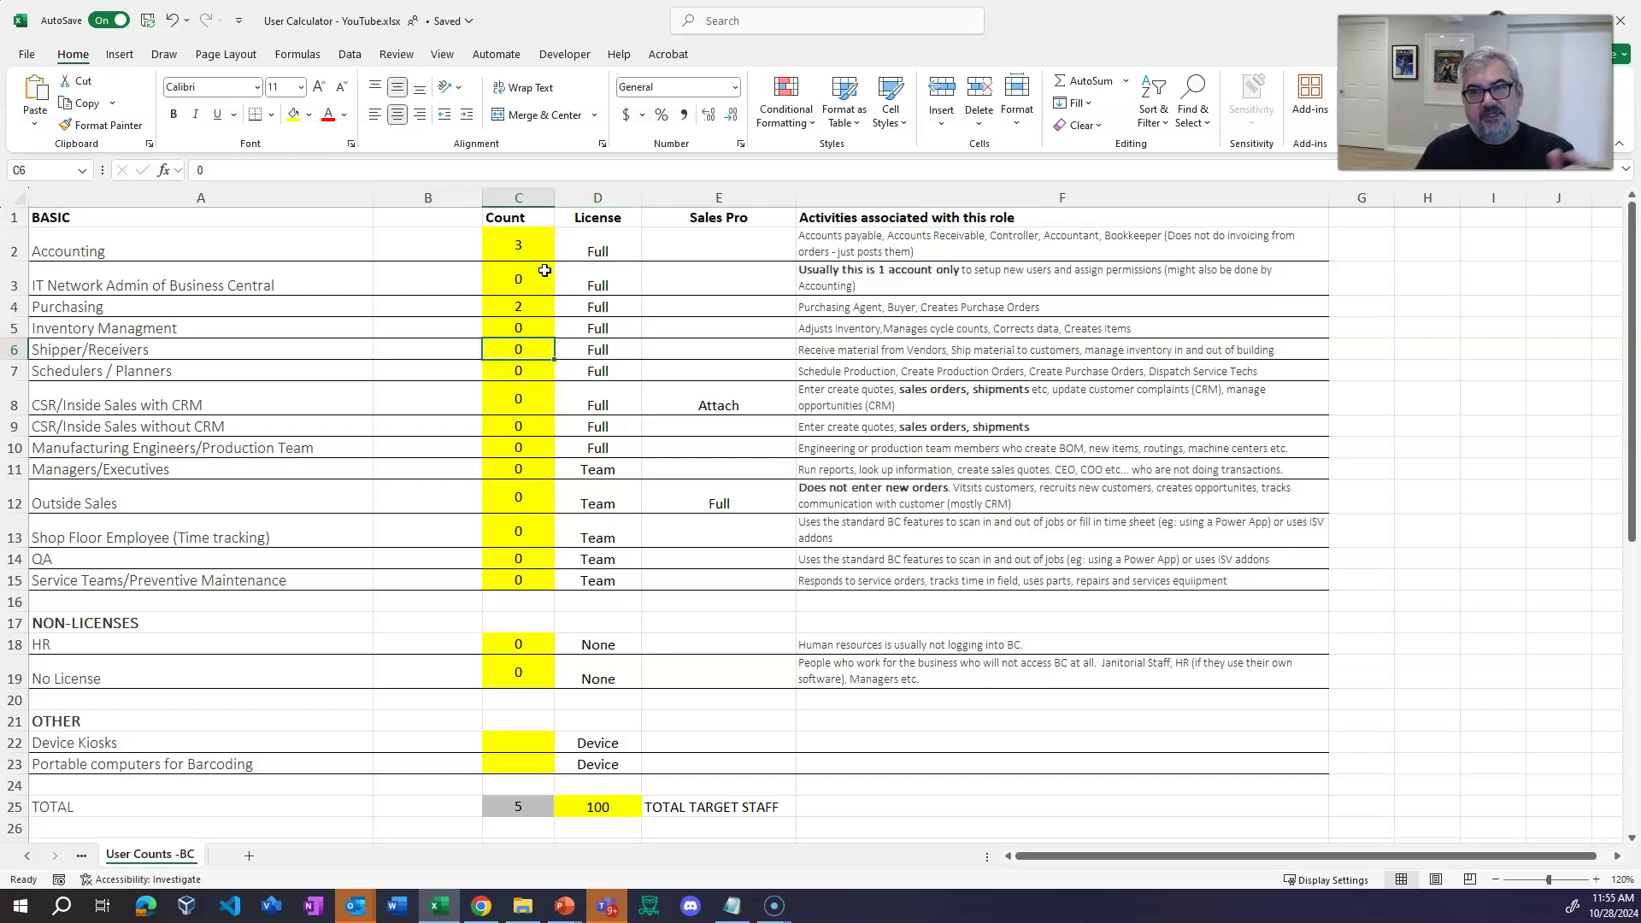
- Enter 1 Inventory Management user and 2 Shipper/Receivers users, bringing the total to 8
{"action": "key", "text": "Up"}
{"action": "type", "text": "1"}
{"action": "key", "text": "Return"}
{"action": "type", "text": "2"}
{"action": "key", "text": "Return"}
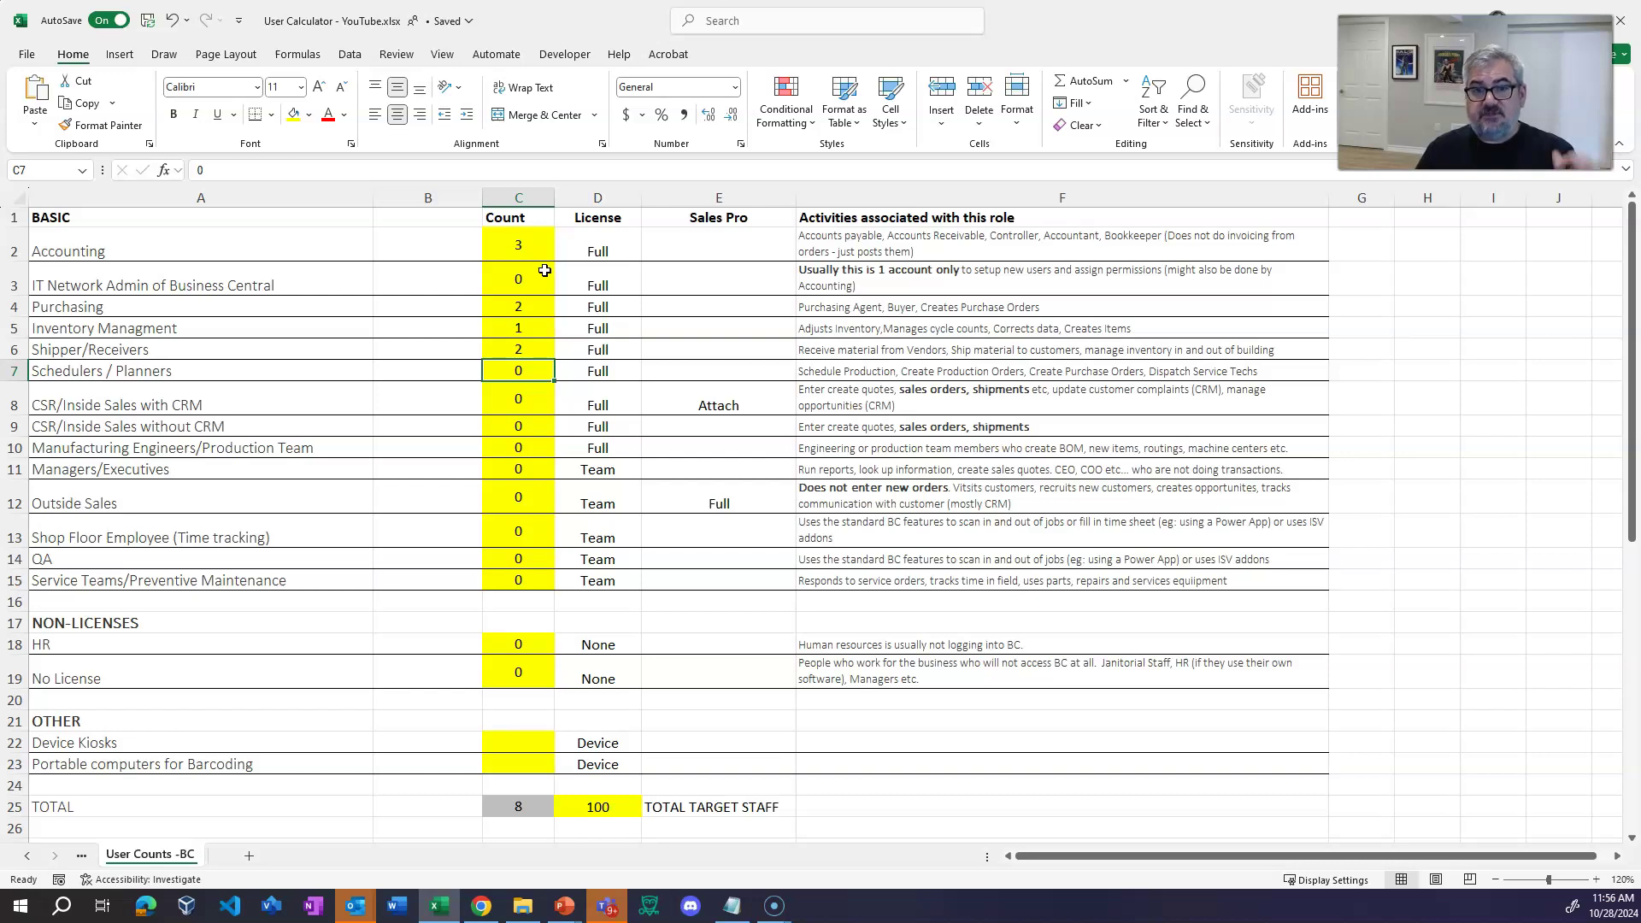
- Enter 2 Schedulers/Planners users in C7, then check the CSR with CRM Attach entry
{"action": "type", "text": "2"}
{"action": "key", "text": "Return"}
{"action": "key", "text": "Down"}
{"action": "key", "text": "Up"}
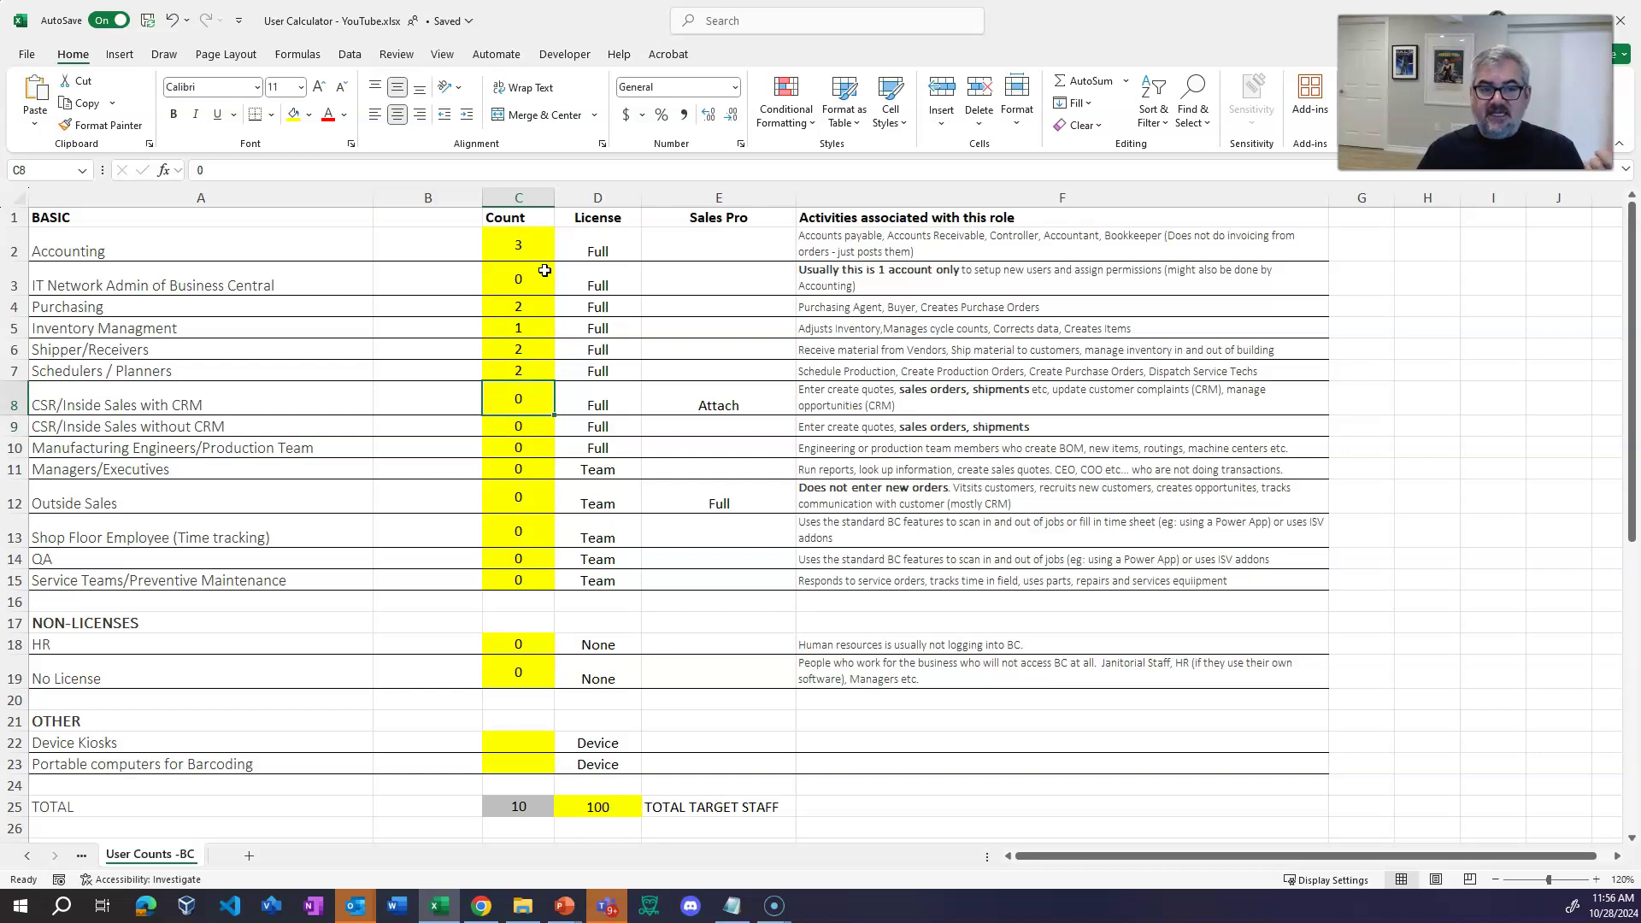
{"action": "key", "text": "Down"}
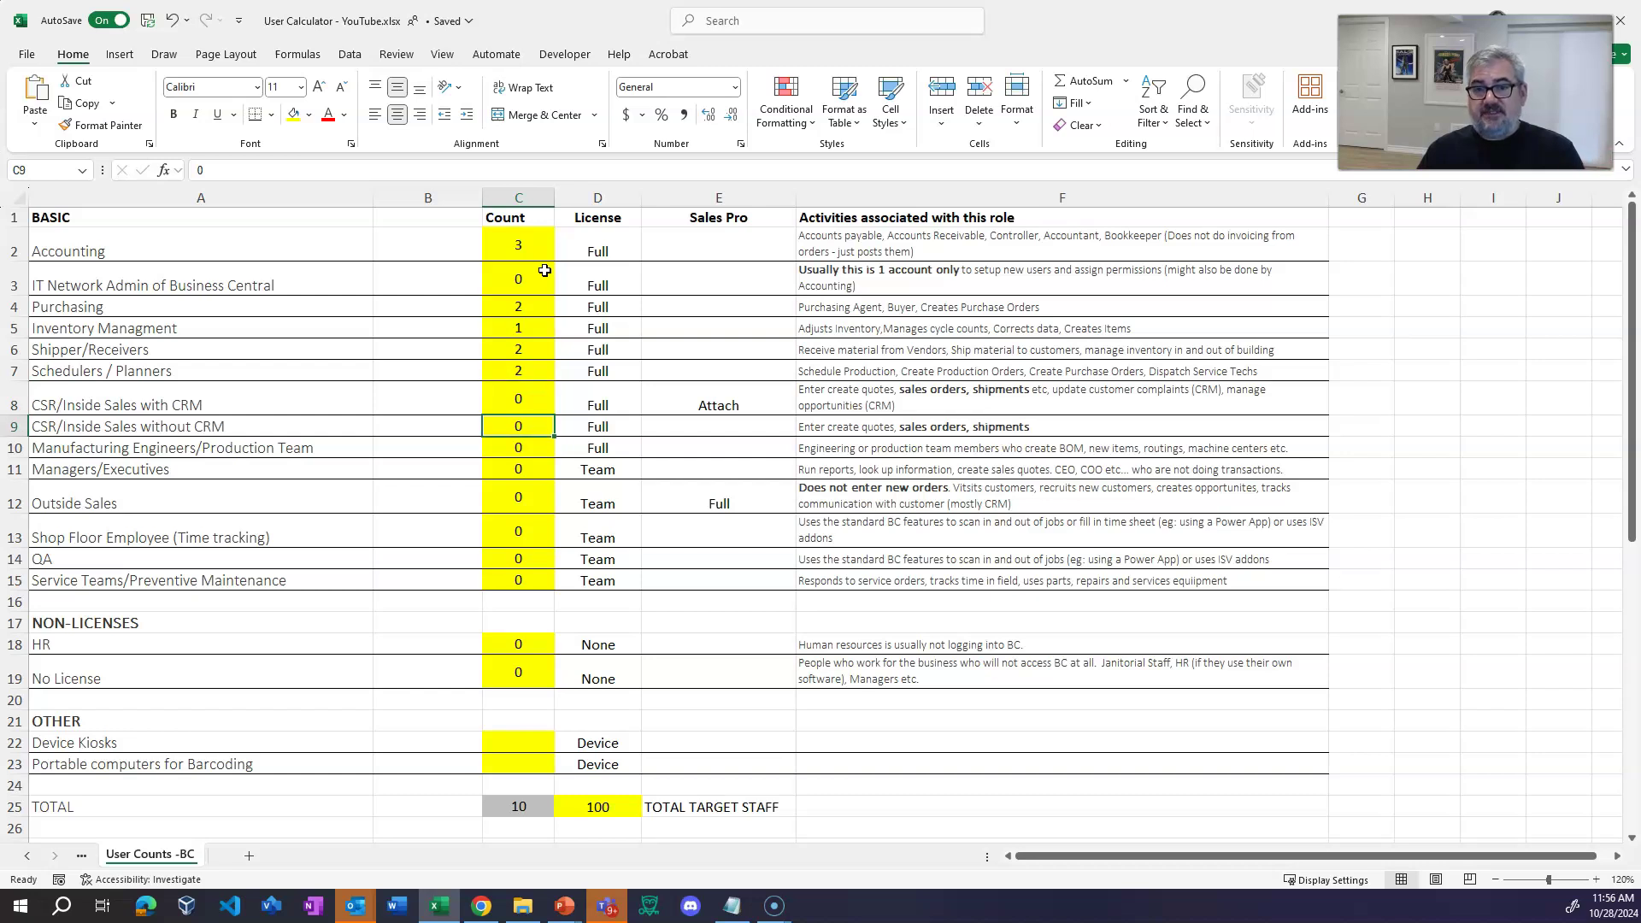
{"action": "key", "text": "Up"}
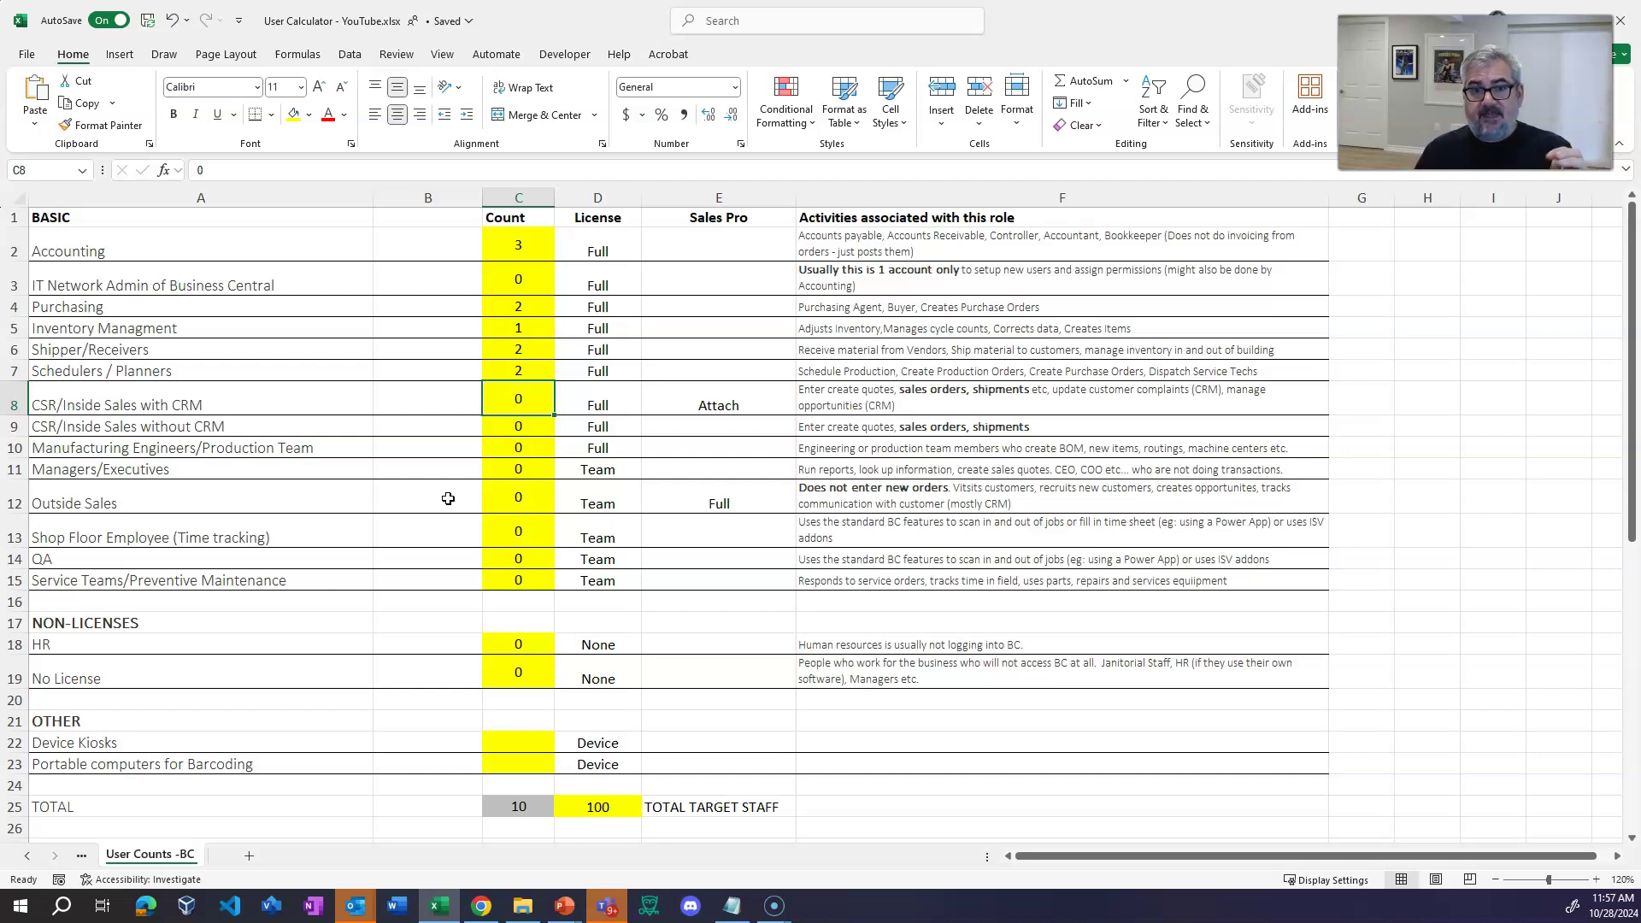
{"action": "key", "text": "Right"}
{"action": "key", "text": "Right"}
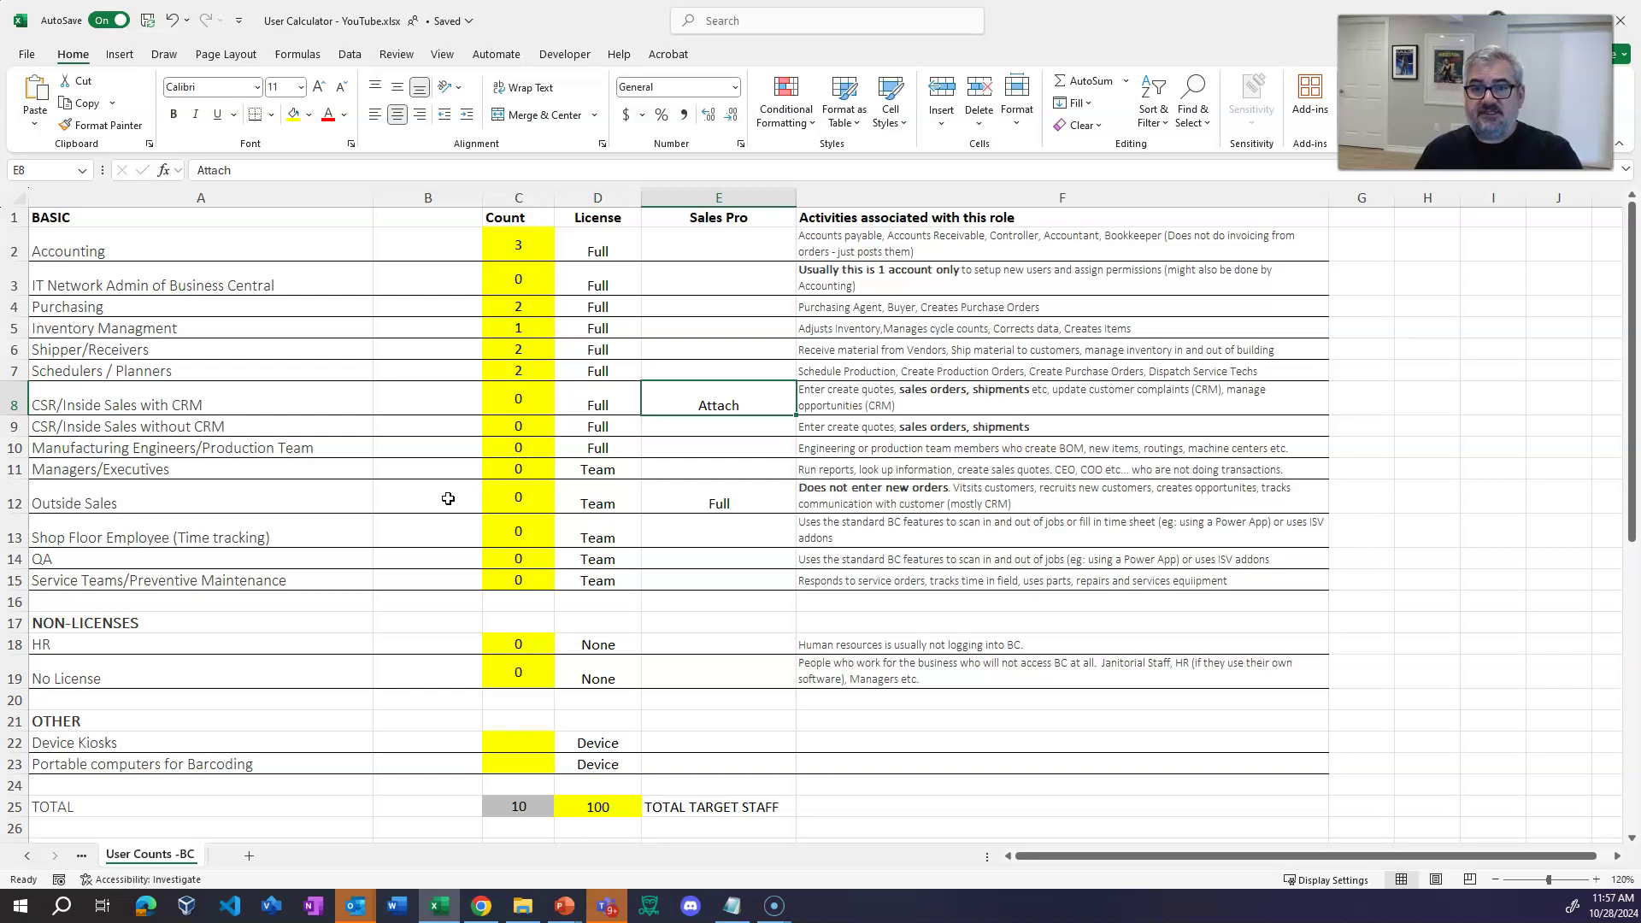
- Enter 4 CSR with CRM users and 2 Manufacturing Engineers, then check the total's SUM formula
{"action": "key", "text": "Left"}
{"action": "key", "text": "Left"}
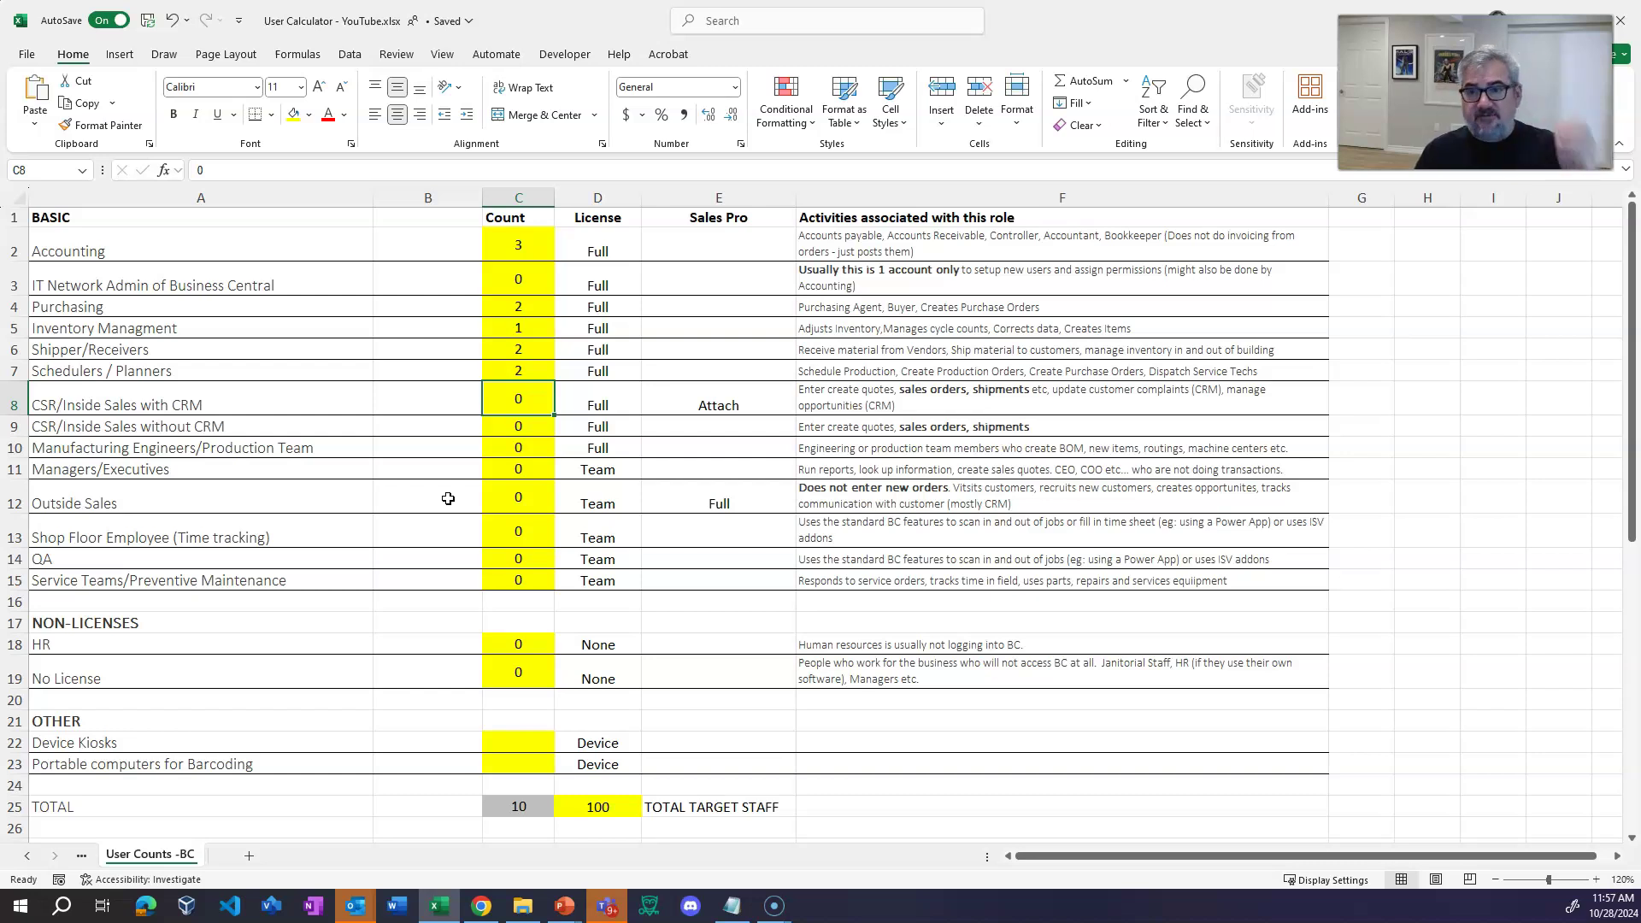
{"action": "type", "text": "4"}
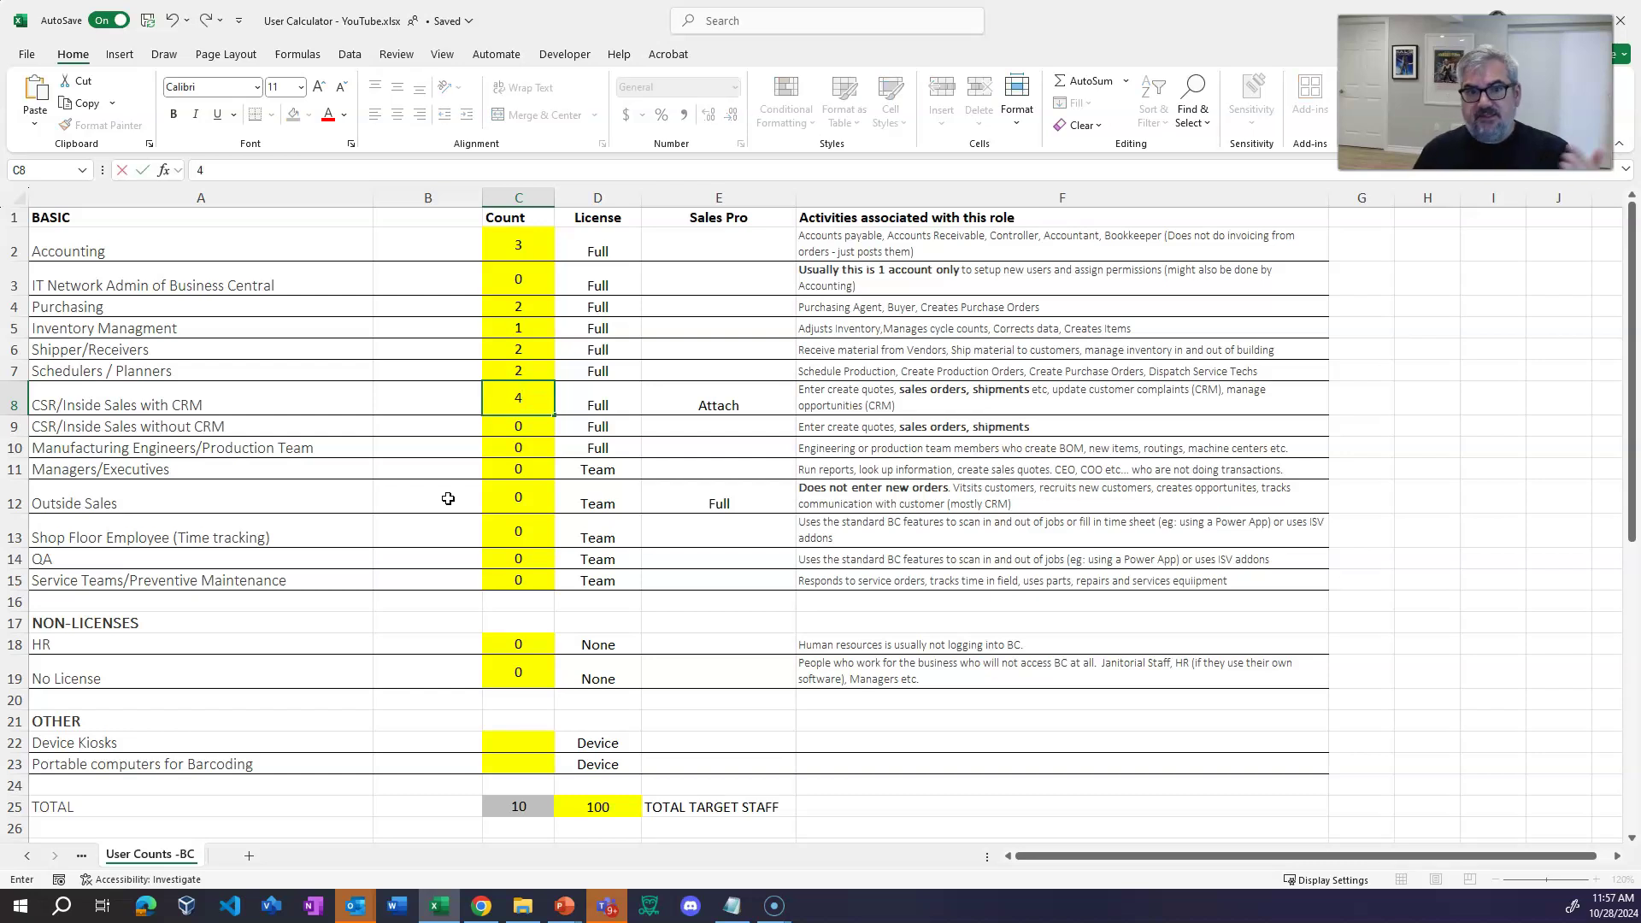
{"action": "key", "text": "Return"}
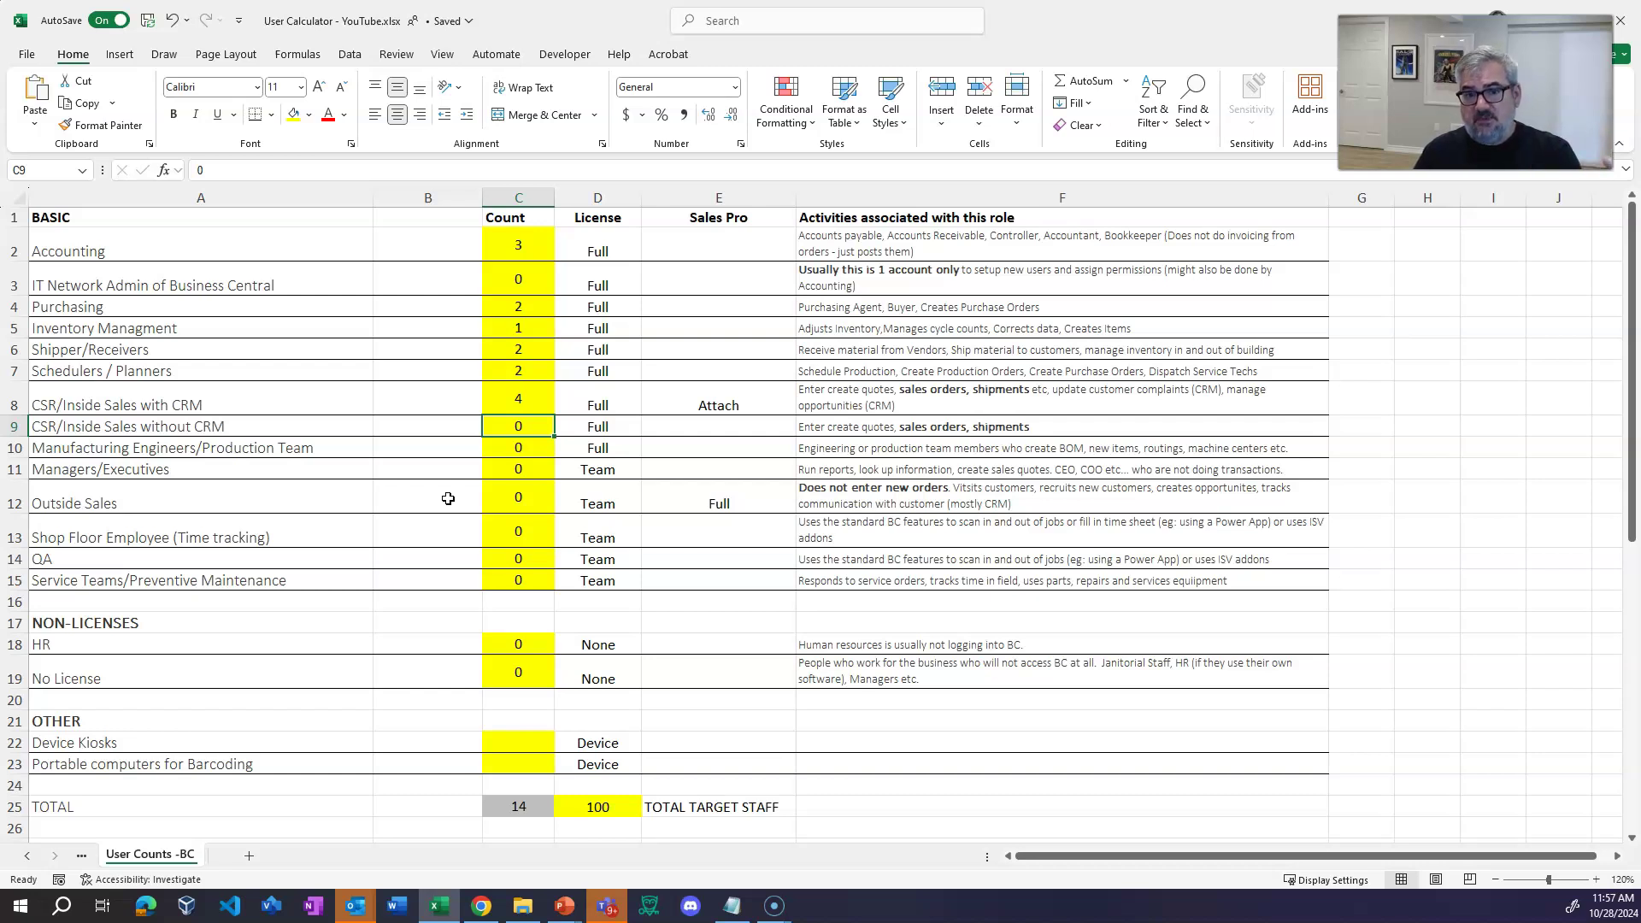
{"action": "key", "text": "Down"}
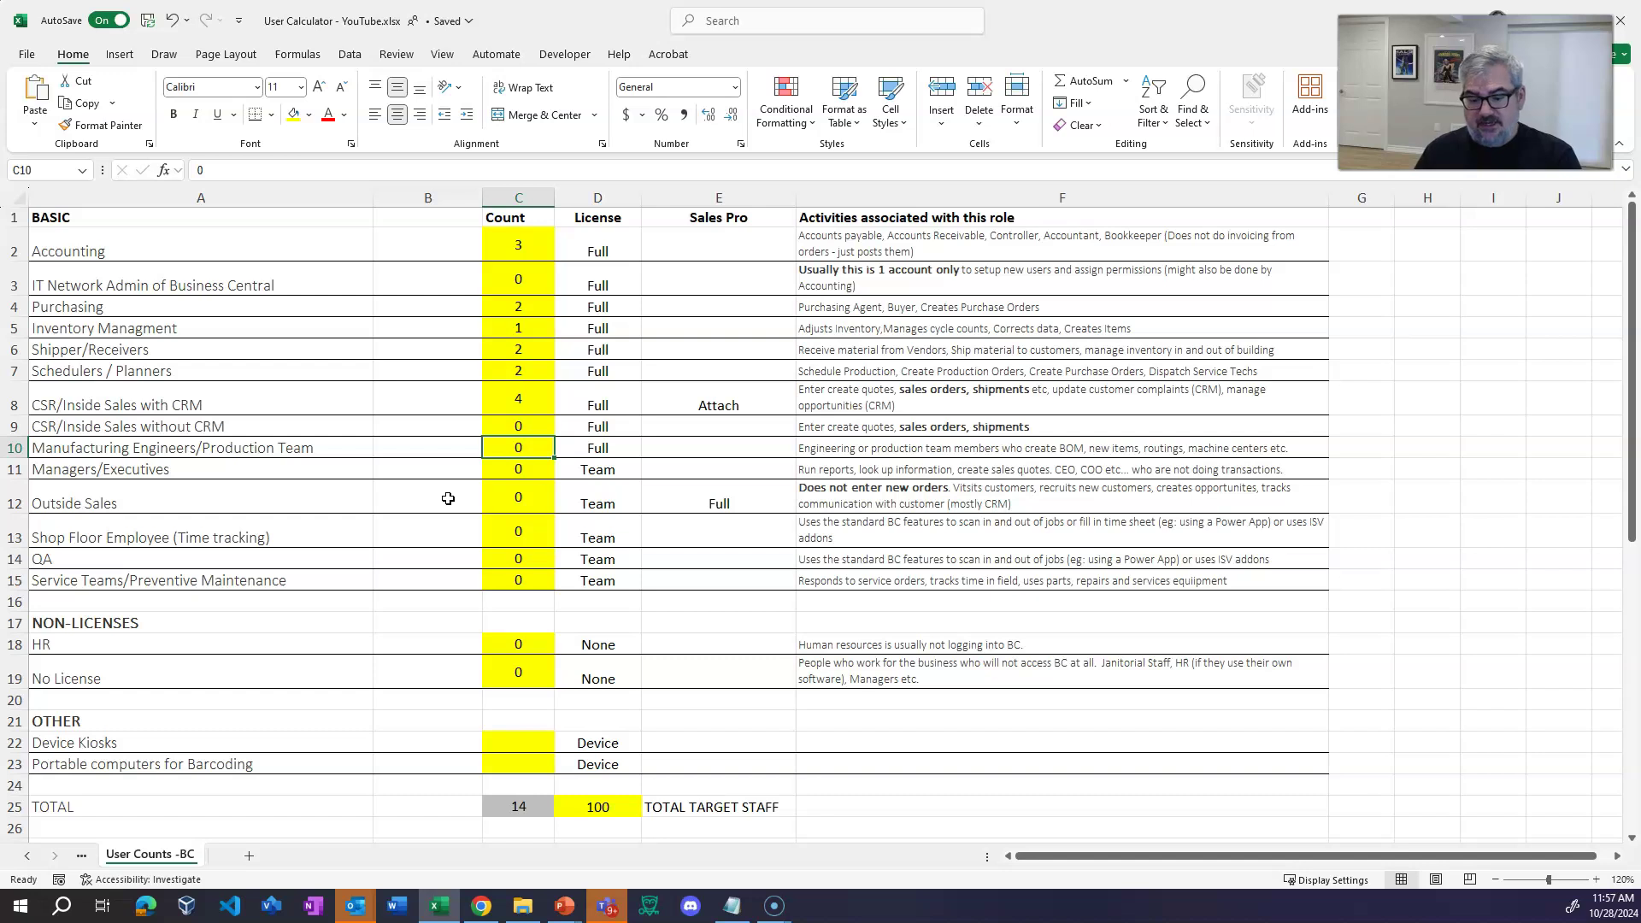
{"action": "type", "text": "2"}
{"action": "key", "text": "Return"}
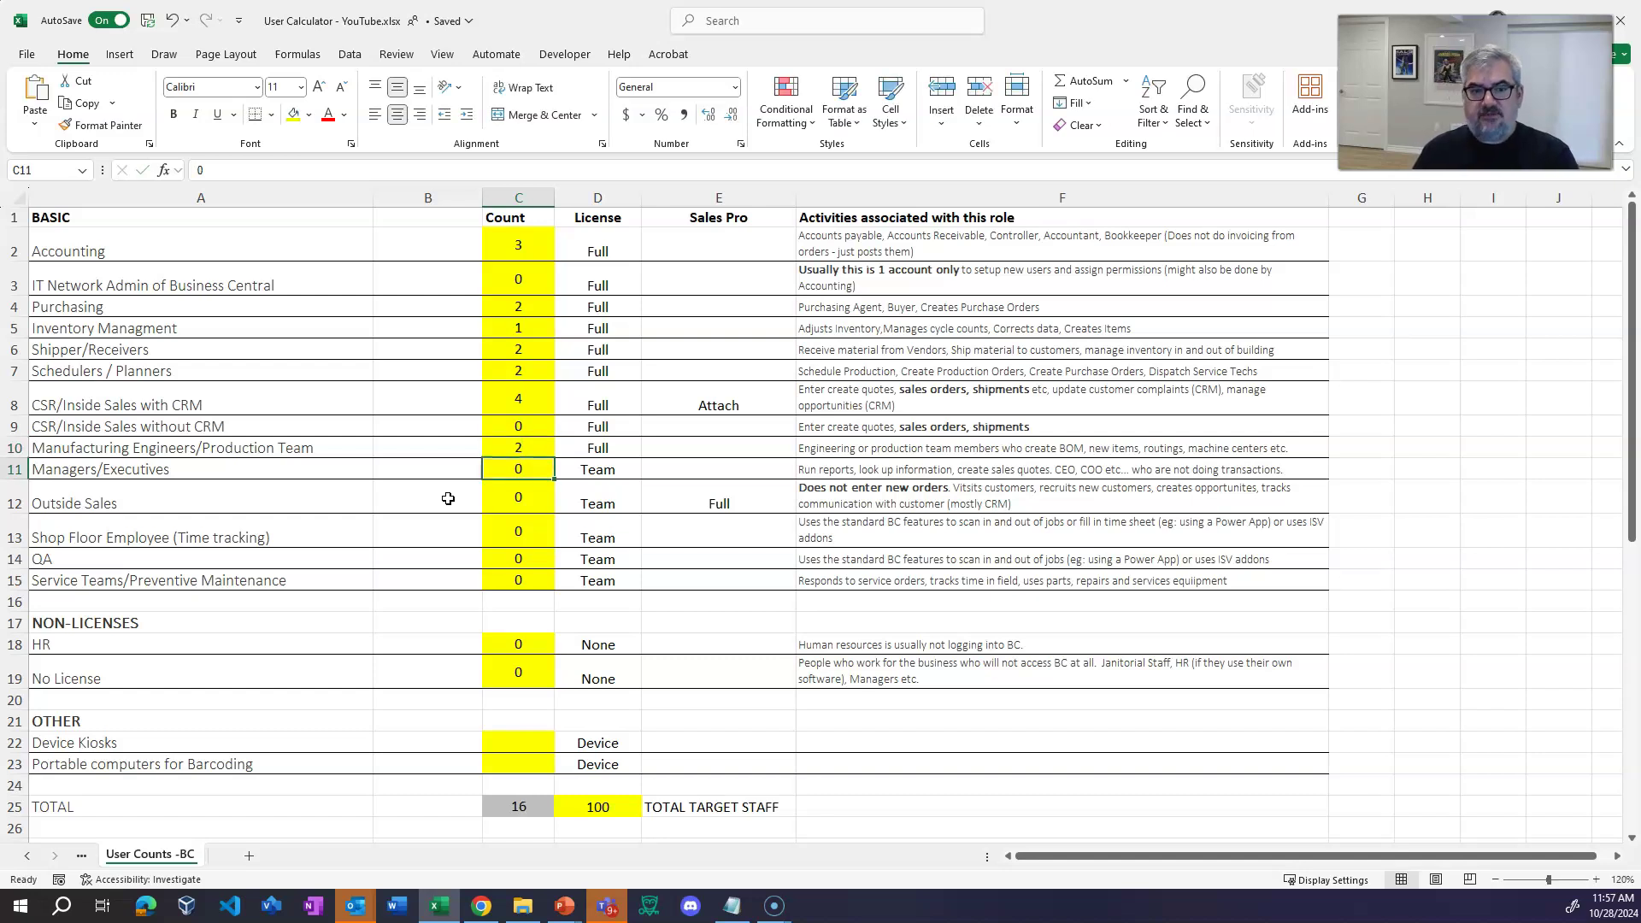
{"action": "left_click", "coordinate": [511, 807]}
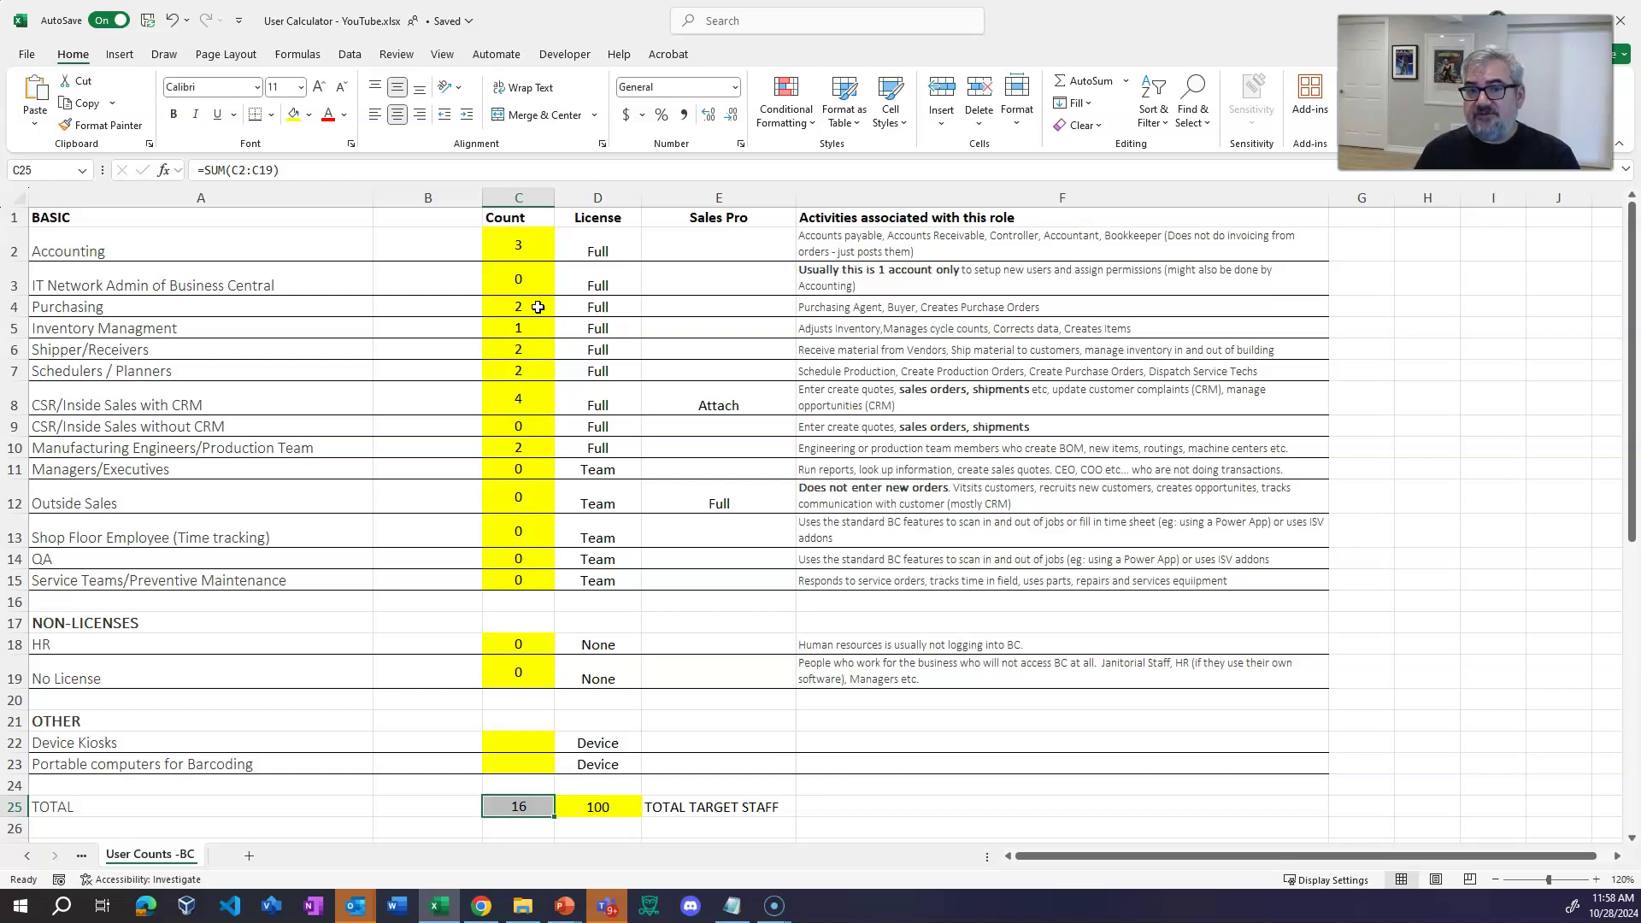
{"action": "left_click", "coordinate": [508, 468]}
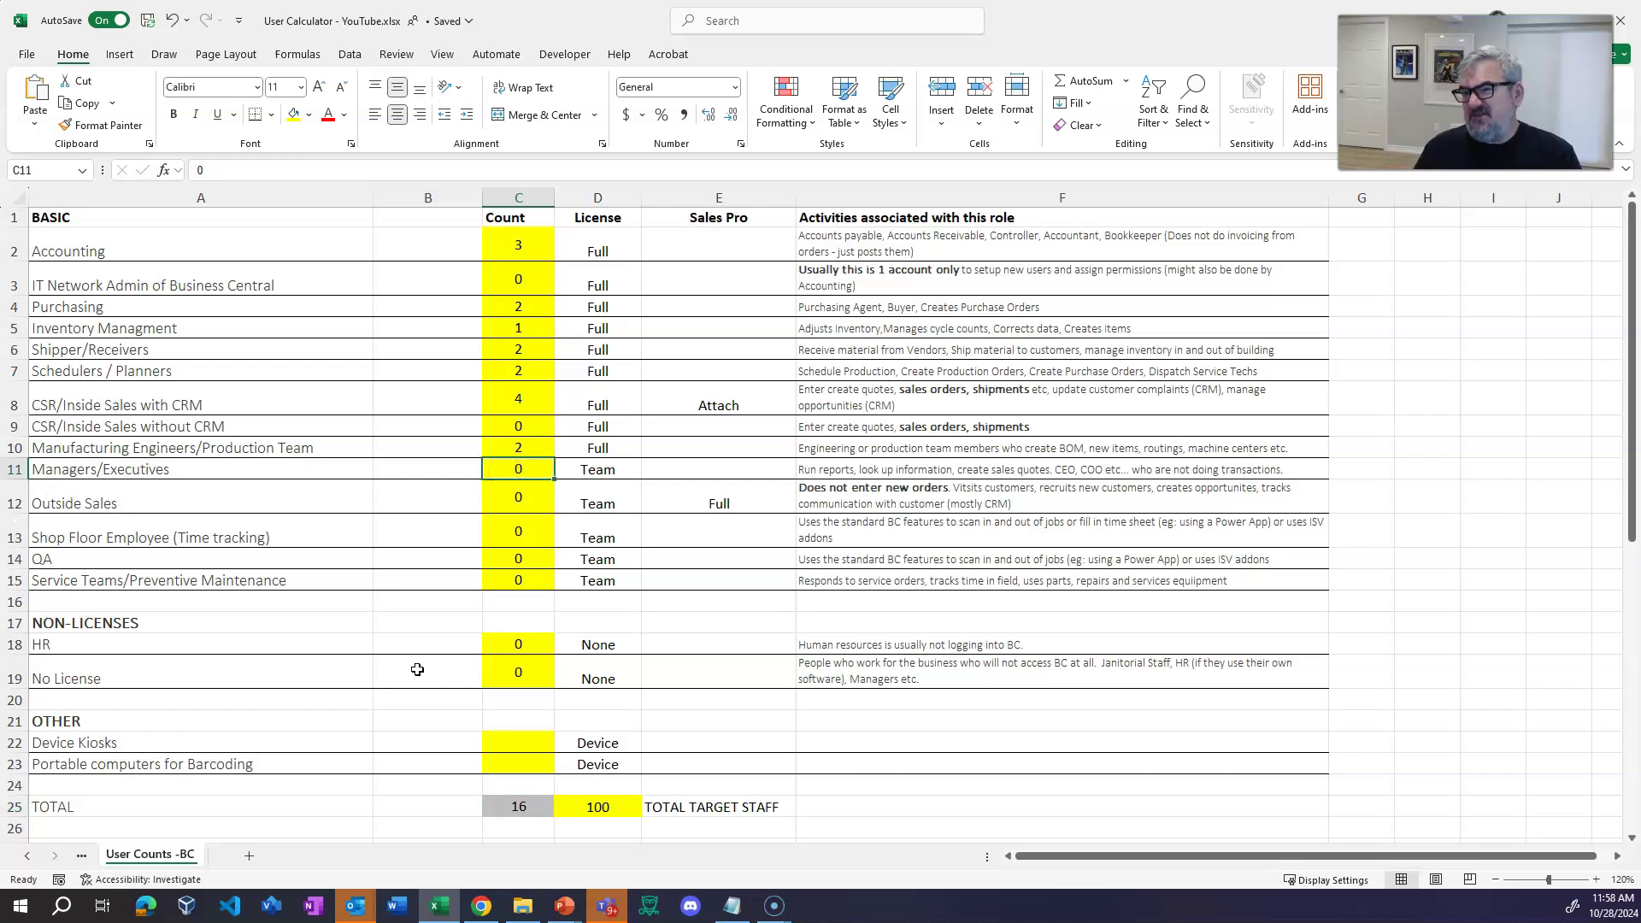
- Enter 3 Managers/Executives in C11, lifting the total to 19
{"action": "type", "text": "3"}
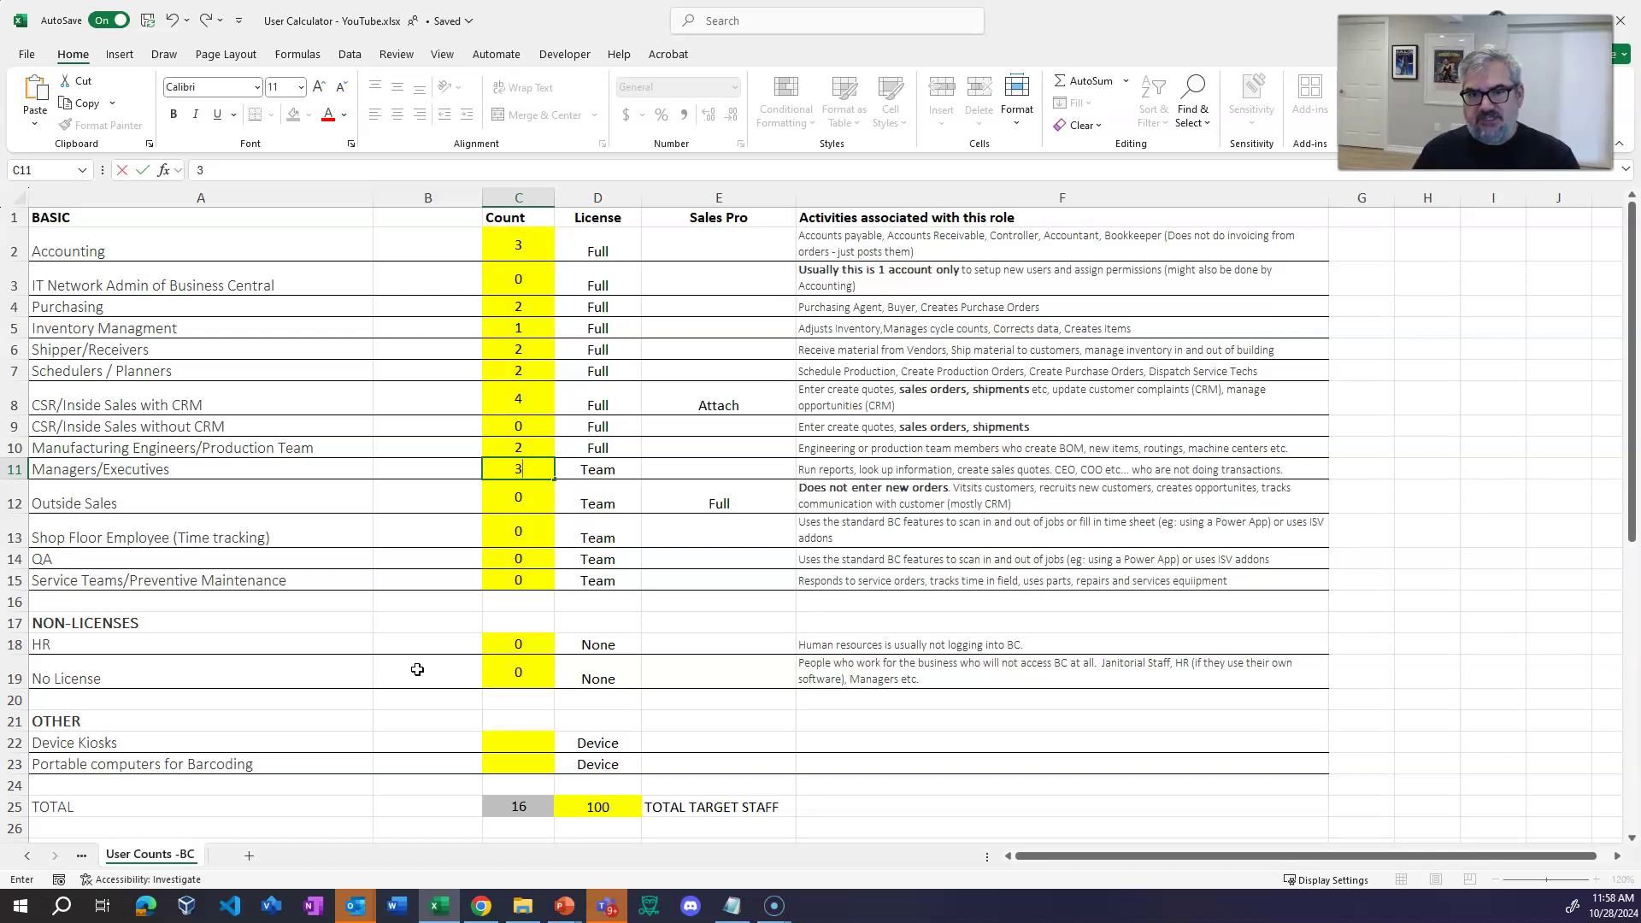
{"action": "key", "text": "Return"}
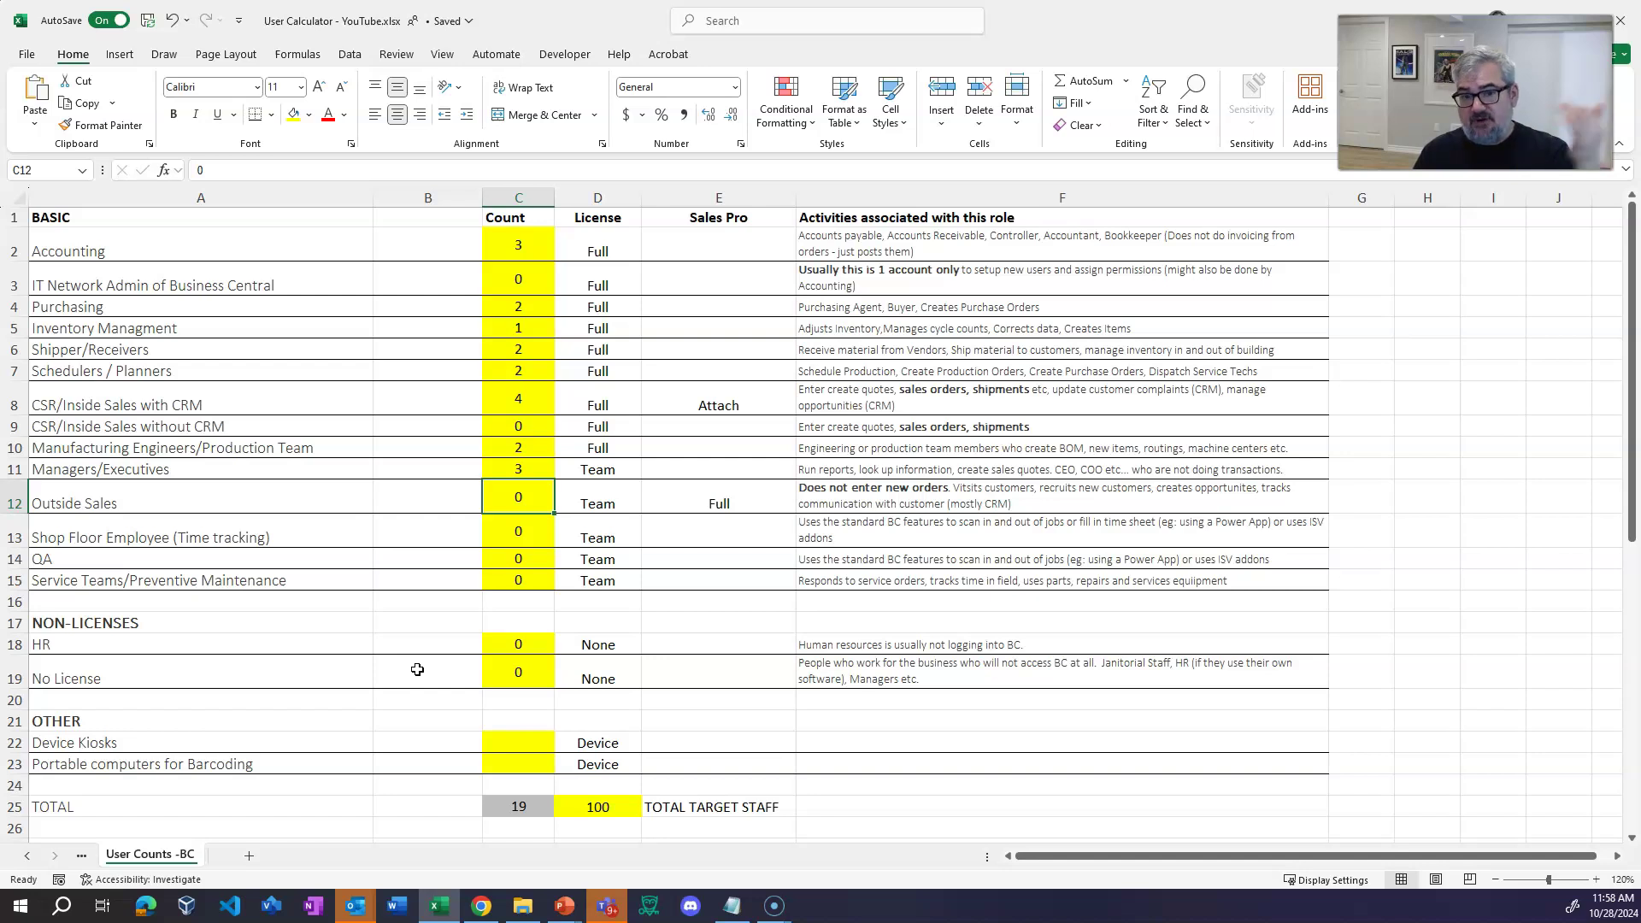
{"action": "key", "text": "Up"}
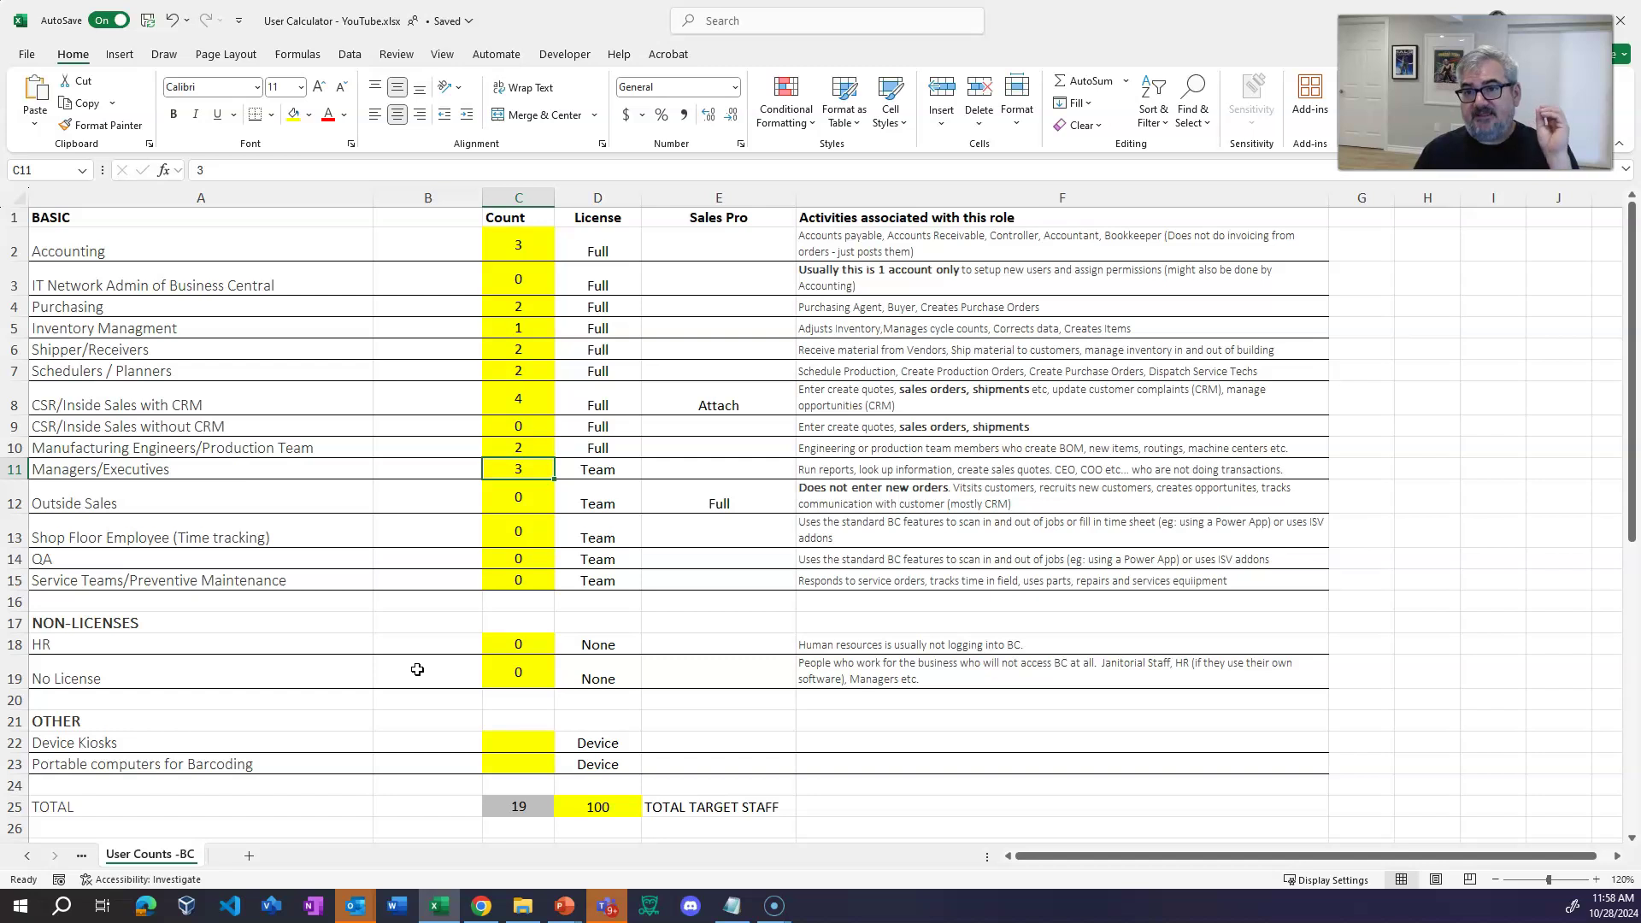
{"action": "key", "text": "Down"}
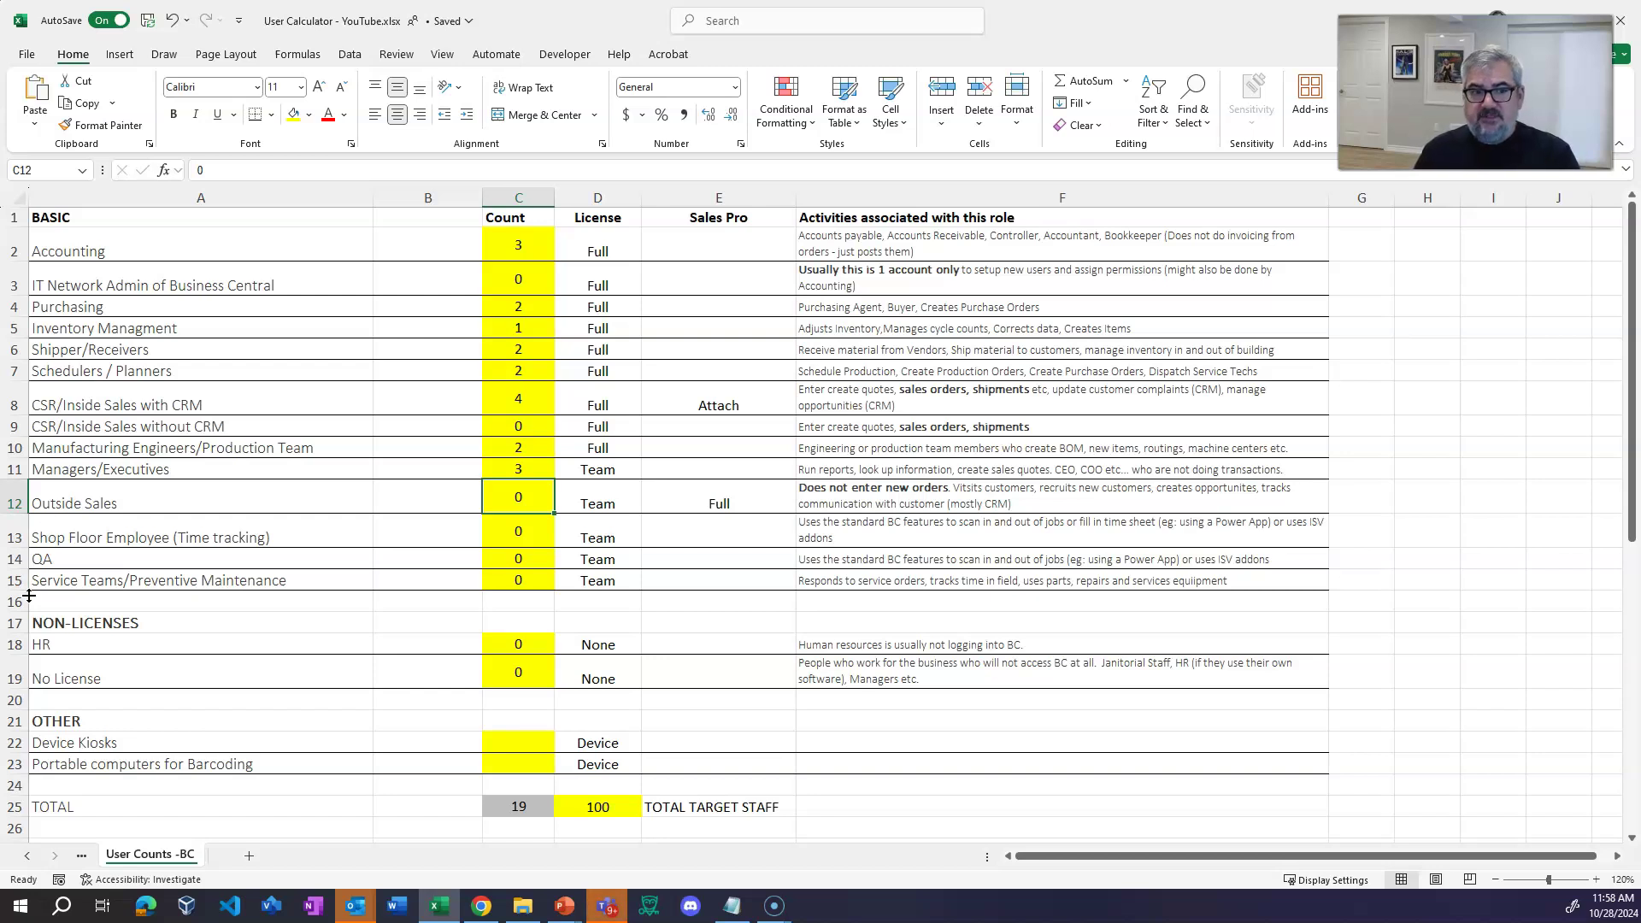
- Review the Outside Sales license cells, then enter 3 Outside Sales staff for a total of 22
{"action": "key", "text": "Right"}
{"action": "key", "text": "Right"}
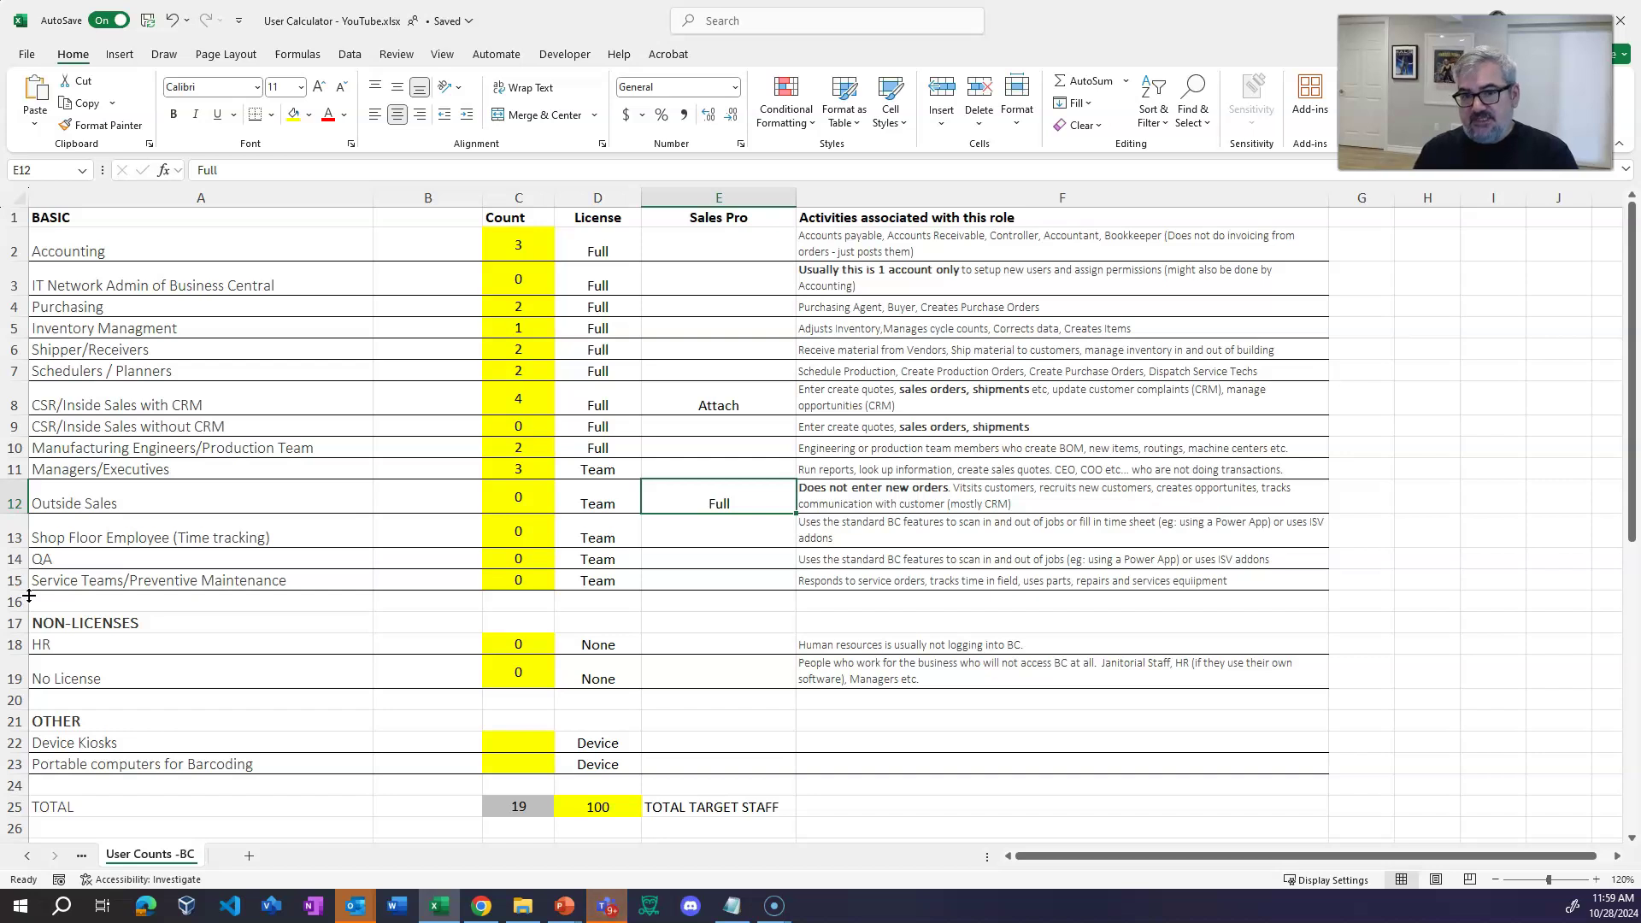
{"action": "key", "text": "Left"}
{"action": "key", "text": "Left"}
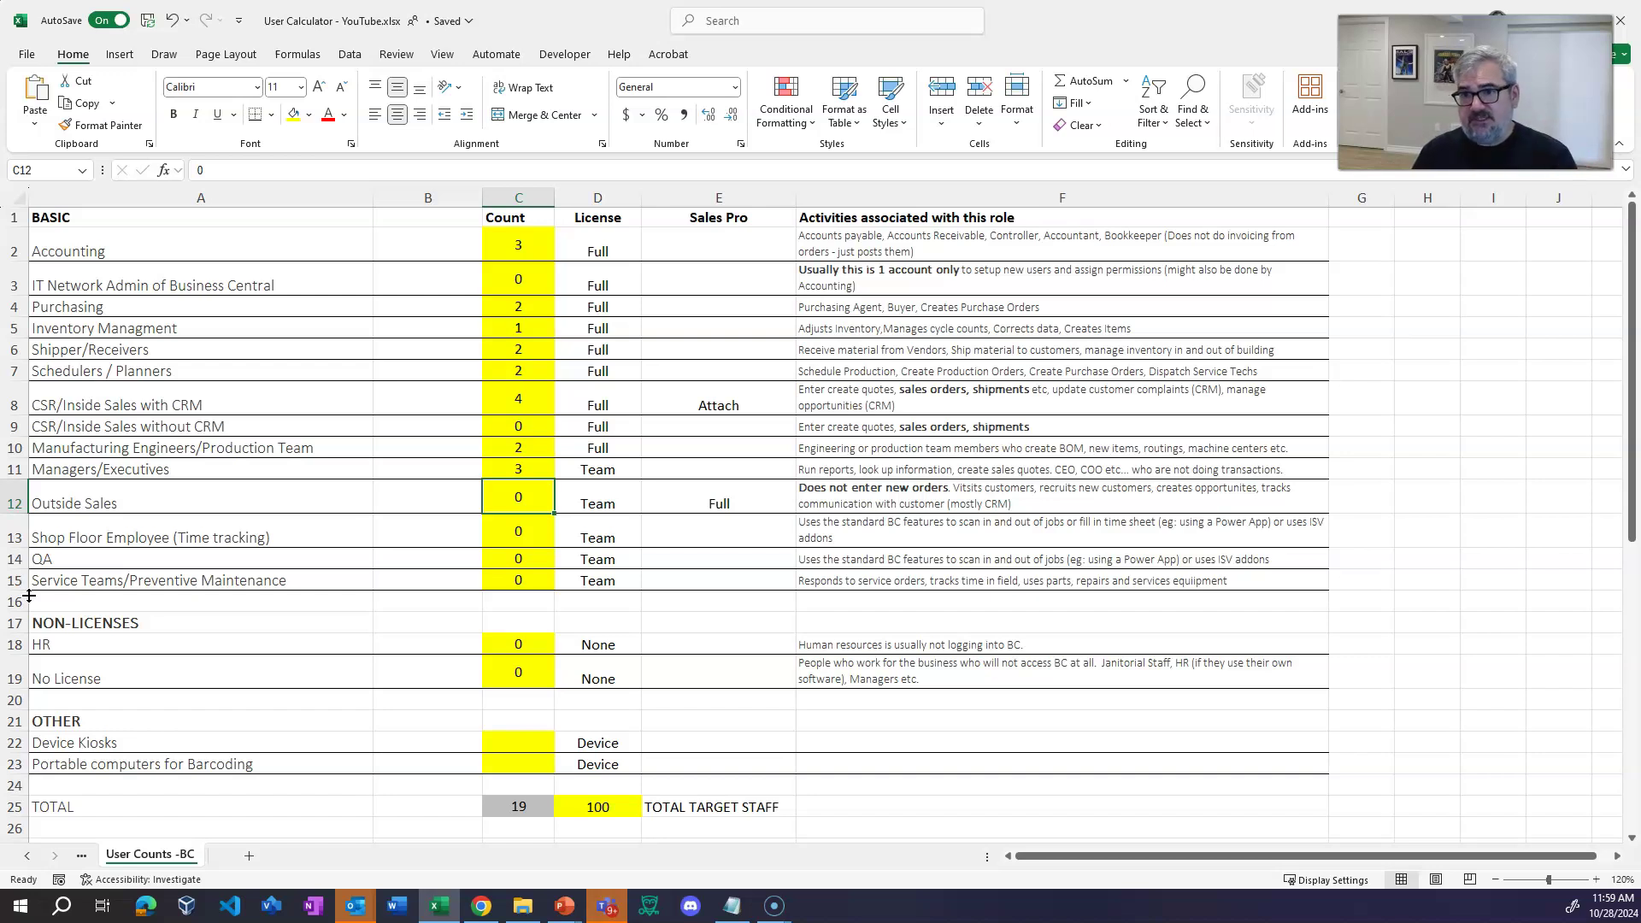
{"action": "key", "text": "Right"}
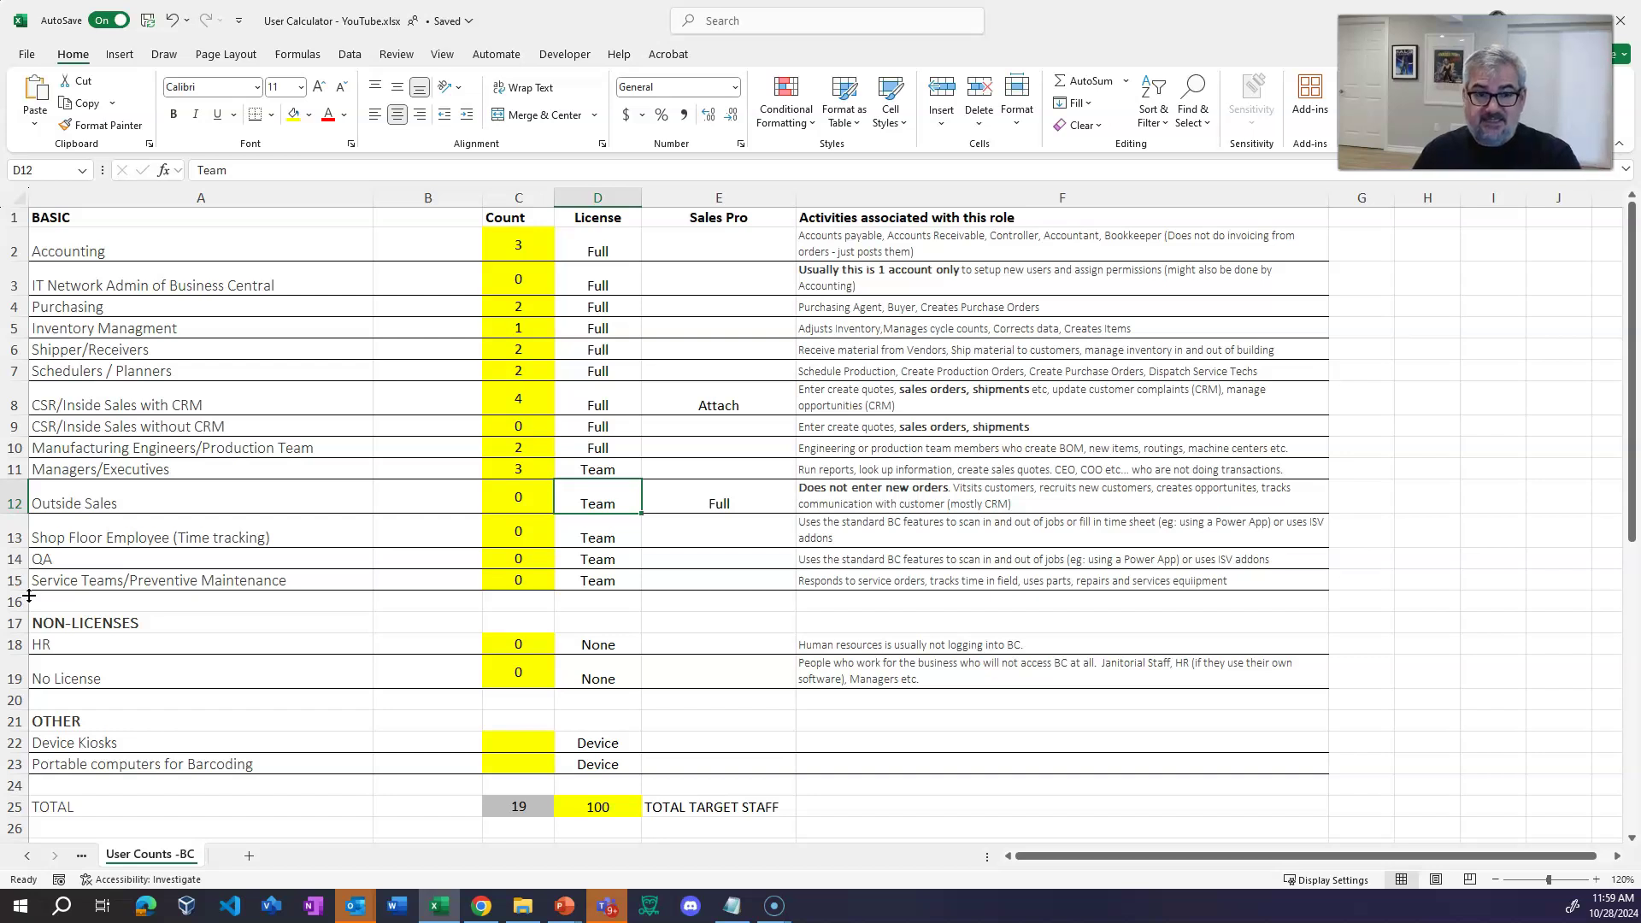
{"action": "key", "text": "Left"}
{"action": "type", "text": "3"}
{"action": "key", "text": "Return"}
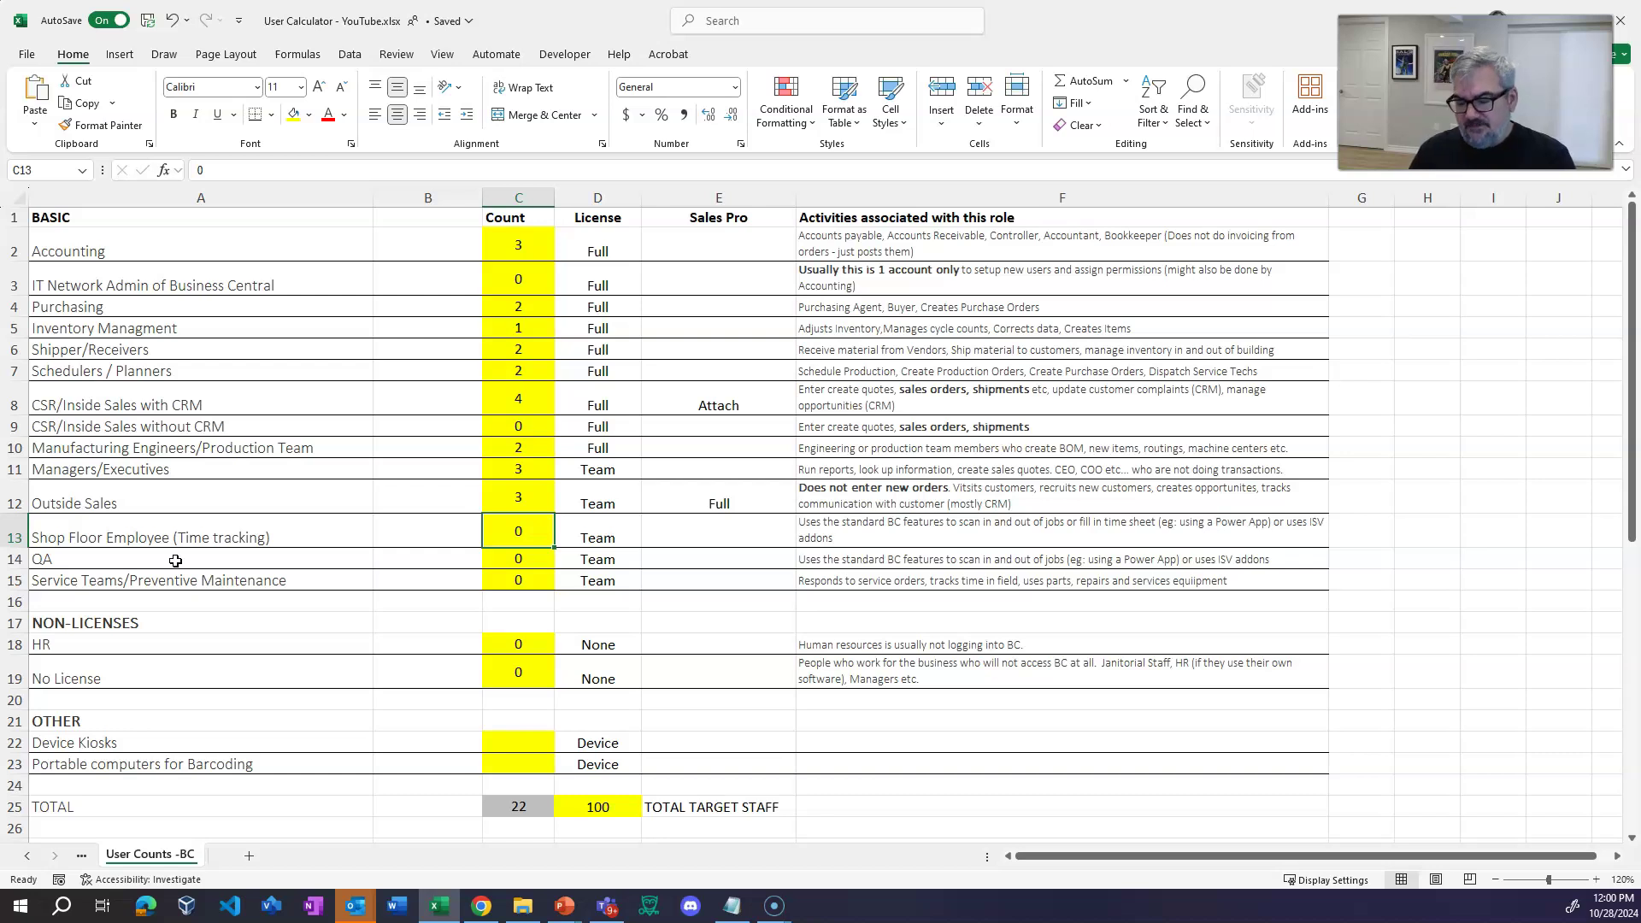
- Enter 70 Shop Floor Employees (total 92), check their license type, and start typing 3 QA
{"action": "type", "text": "70"}
{"action": "key", "text": "Return"}
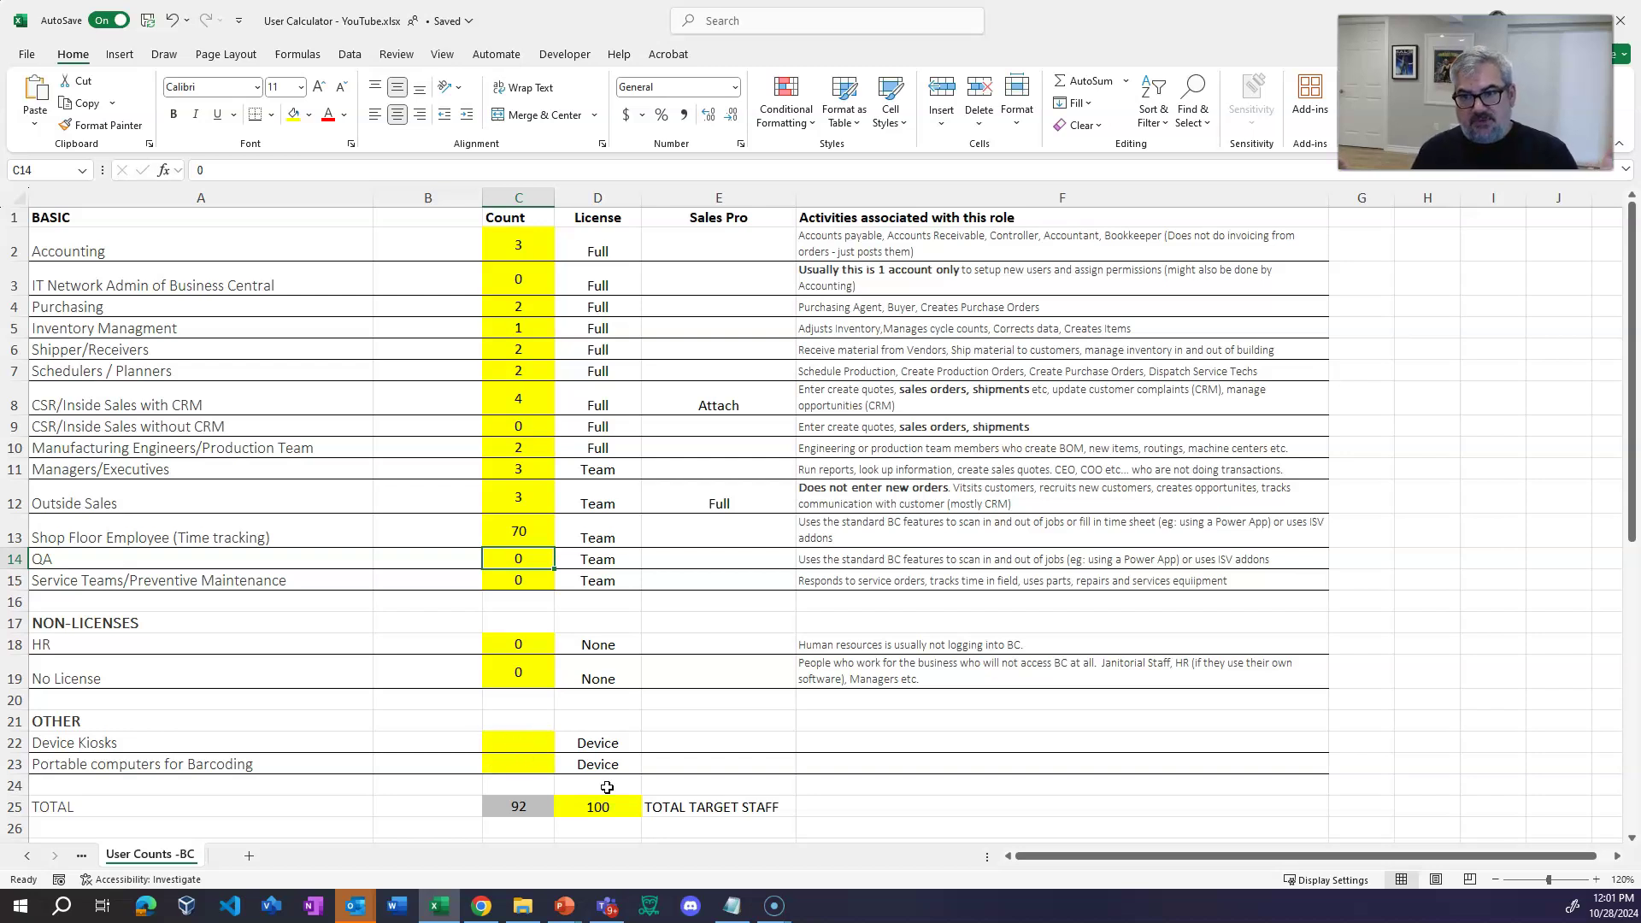
{"action": "key", "text": "Up"}
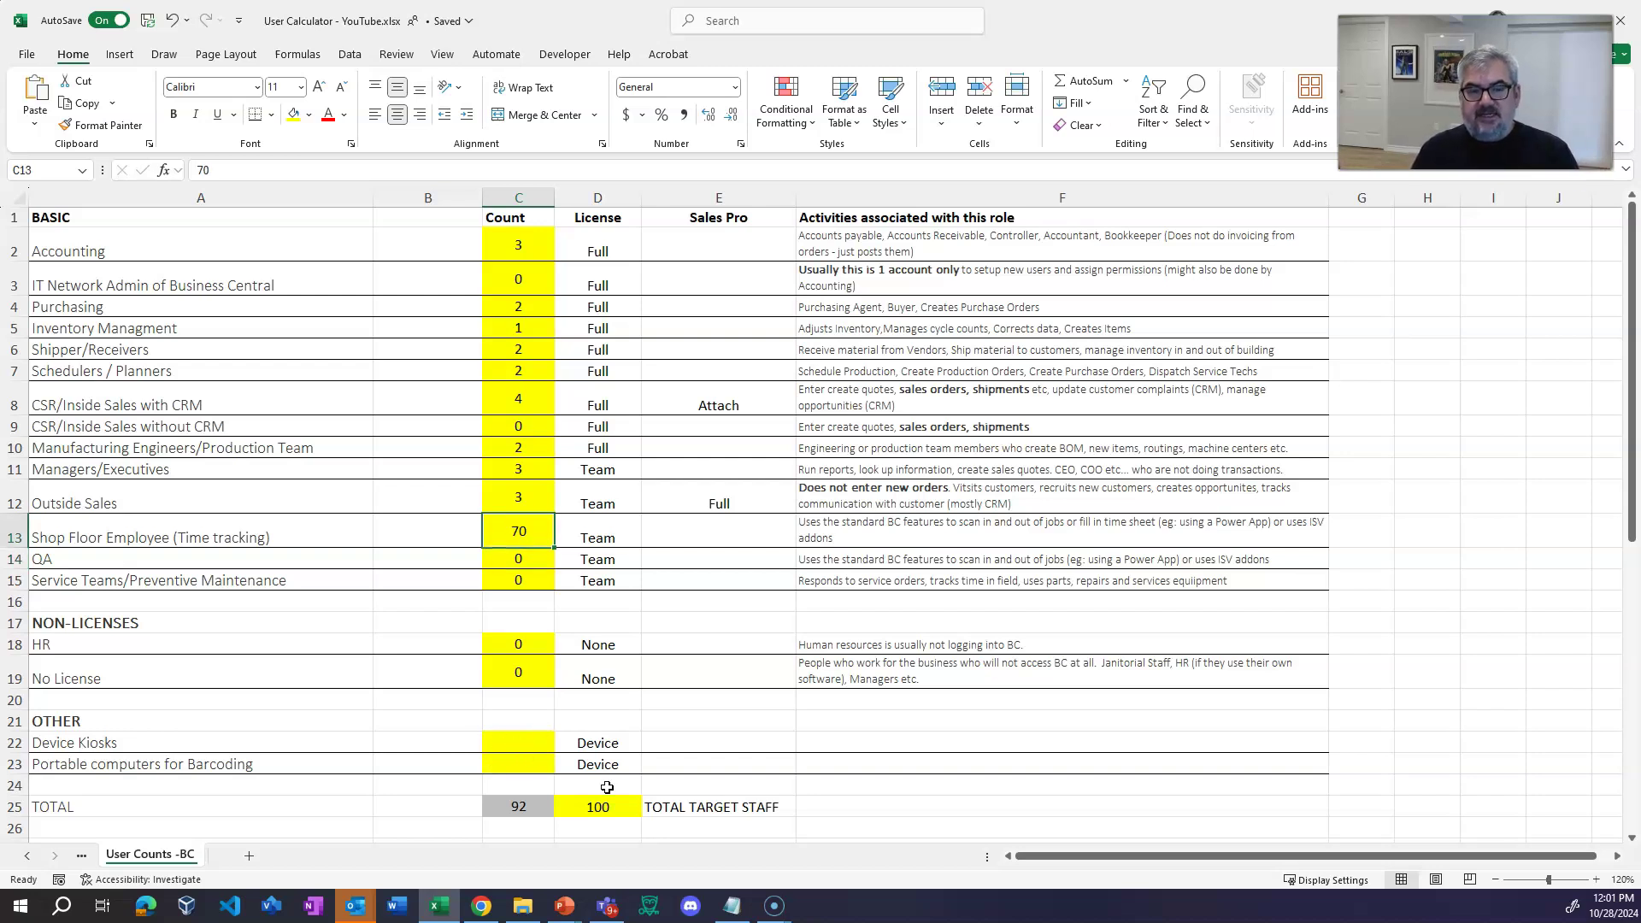
{"action": "key", "text": "Right"}
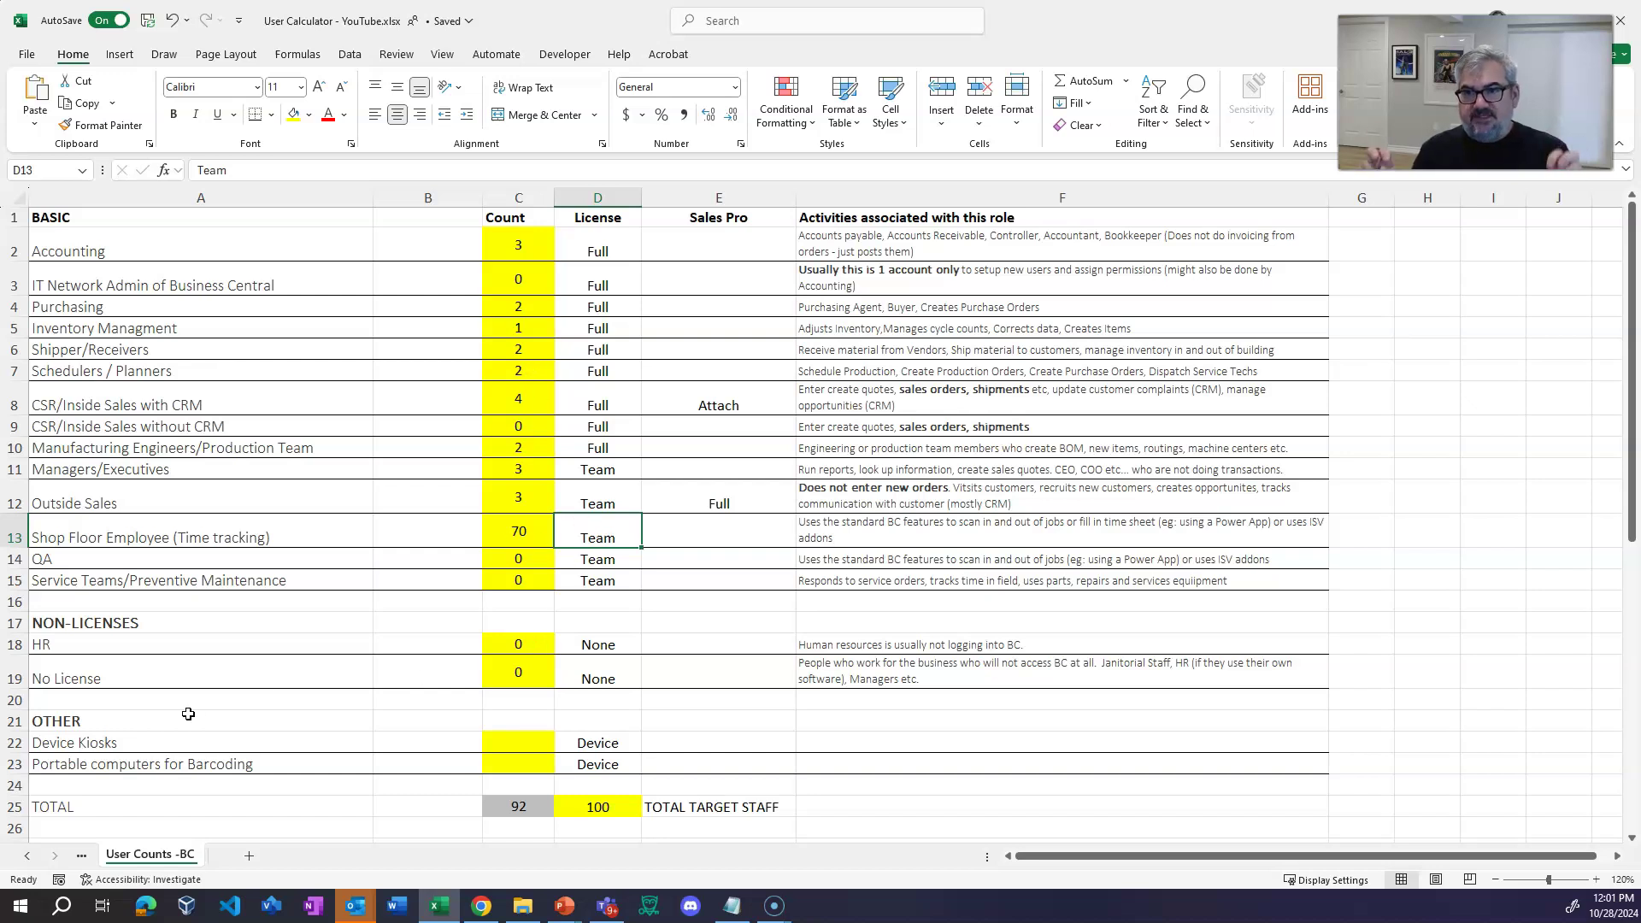
{"action": "key", "text": "Up"}
{"action": "key", "text": "Down"}
{"action": "key", "text": "Left"}
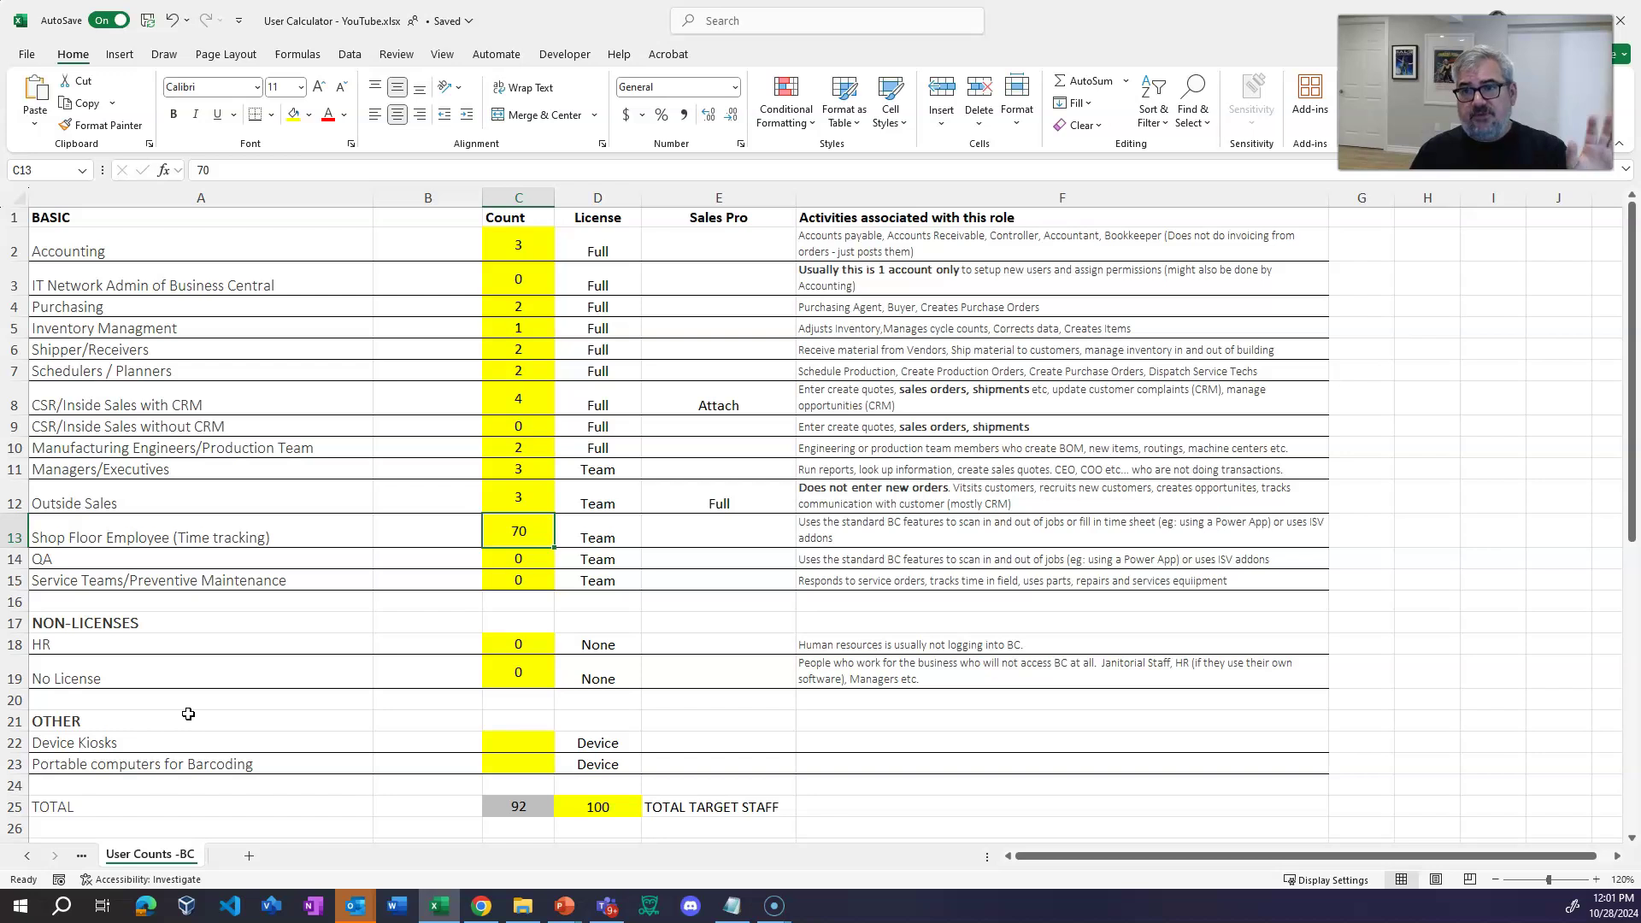
{"action": "key", "text": "Down"}
{"action": "type", "text": "3"}
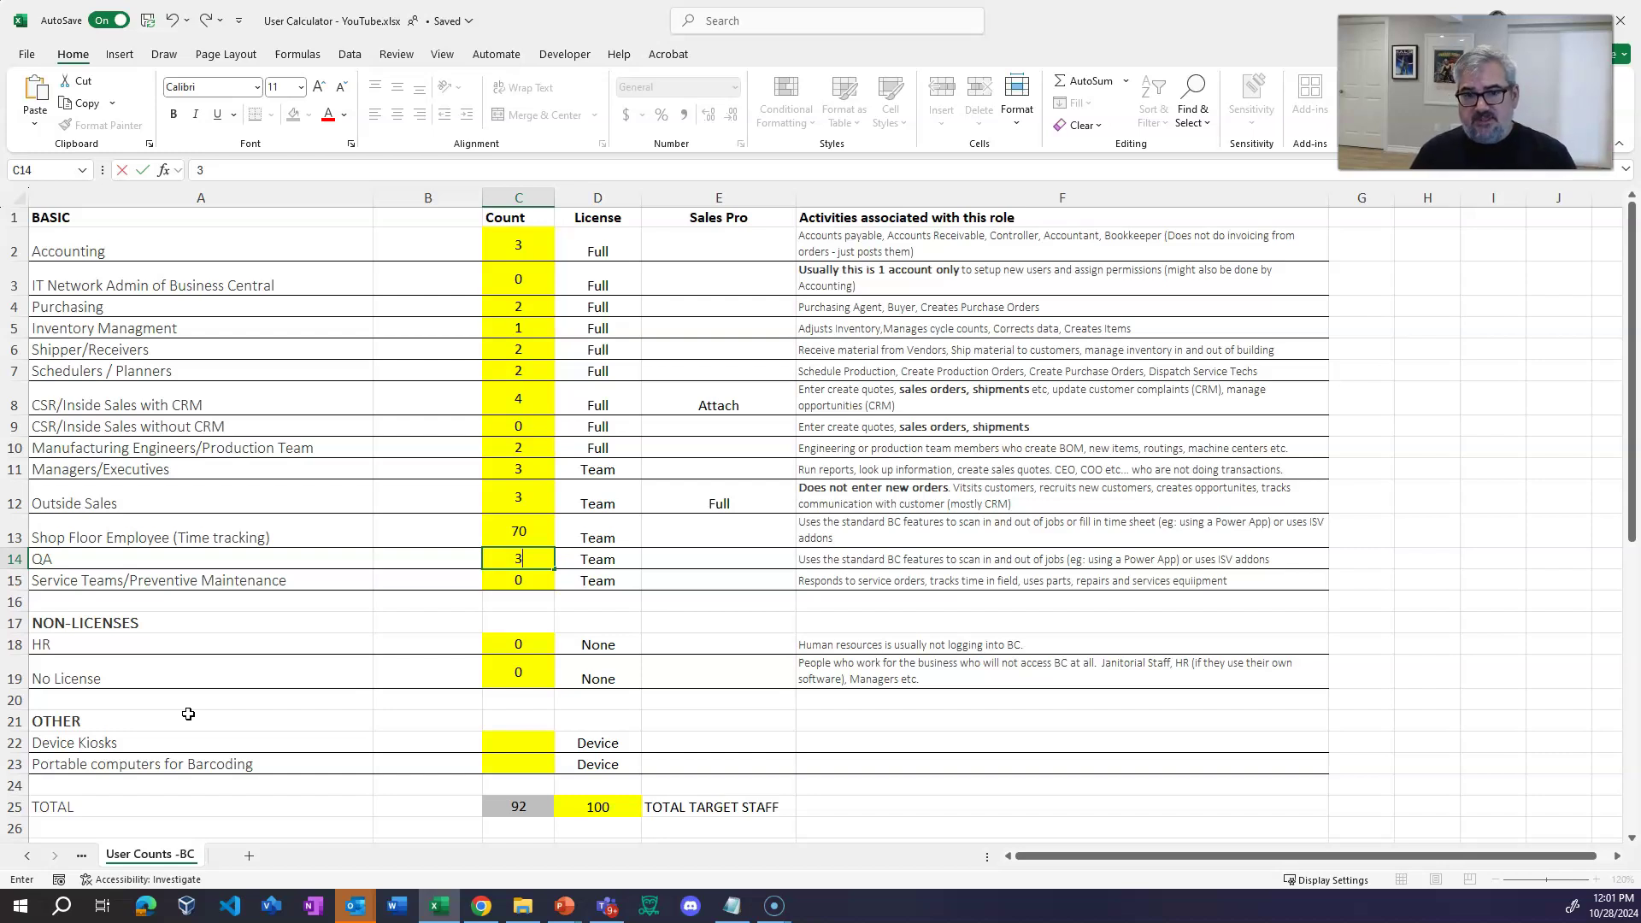
- Commit 3 QA staff and check the staff total against the 100 target
{"action": "key", "text": "Return"}
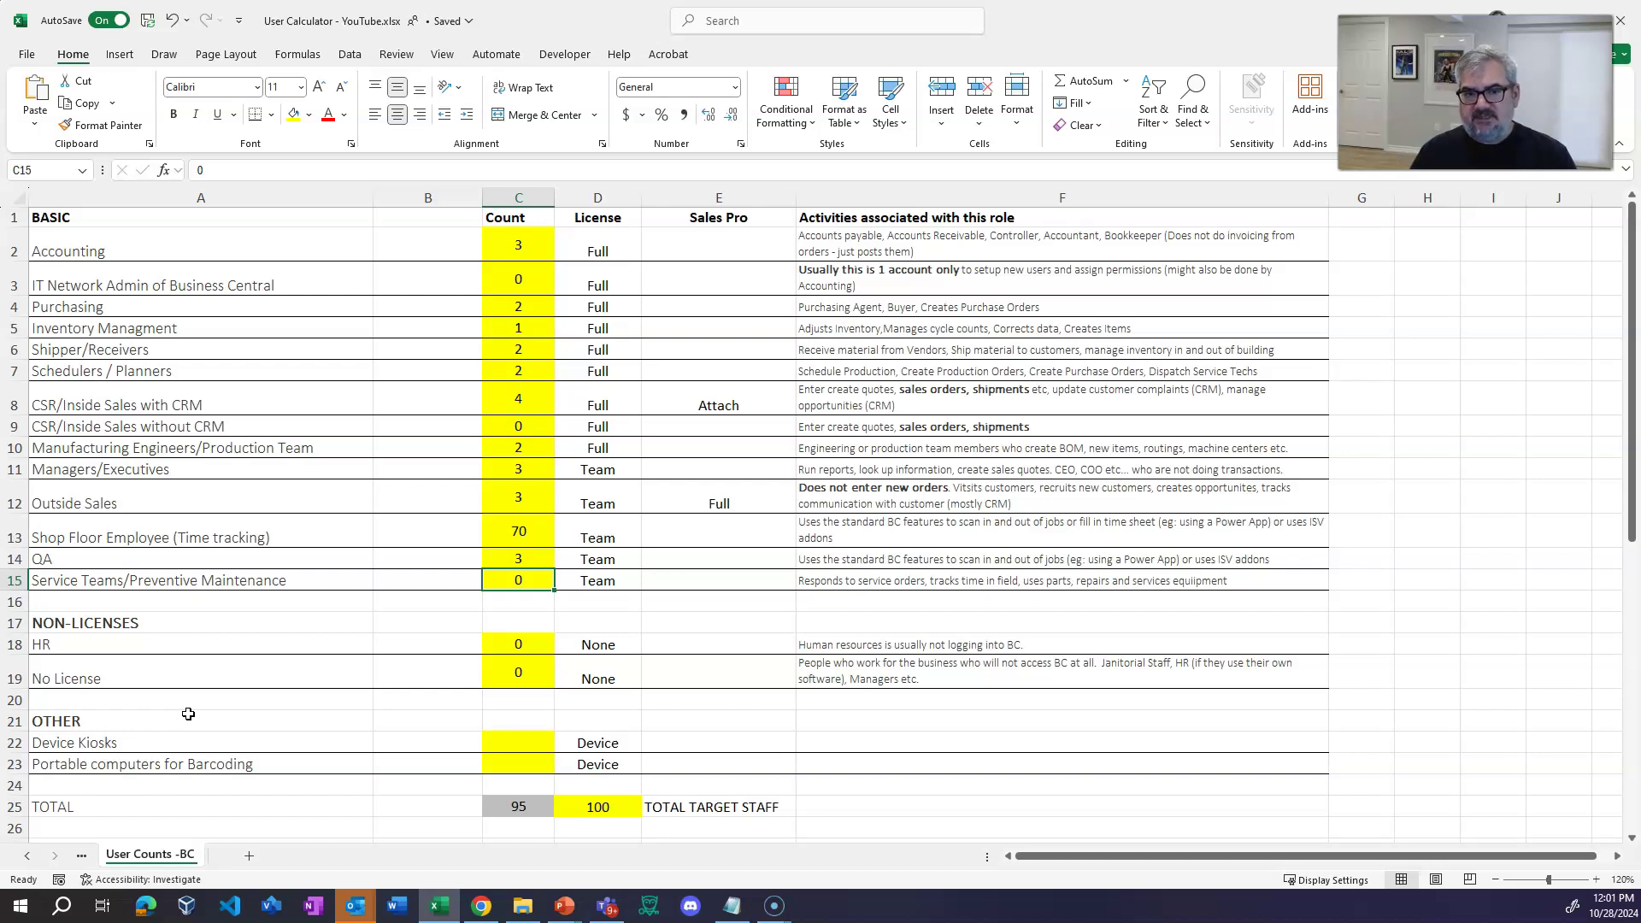
{"action": "key", "text": "Down"}
{"action": "key", "text": "Down"}
{"action": "key", "text": "Down"}
{"action": "key", "text": "Down"}
{"action": "key", "text": "Down"}
{"action": "key", "text": "Down"}
{"action": "key", "text": "Down"}
{"action": "key", "text": "Down"}
{"action": "key", "text": "Down"}
{"action": "key", "text": "Down"}
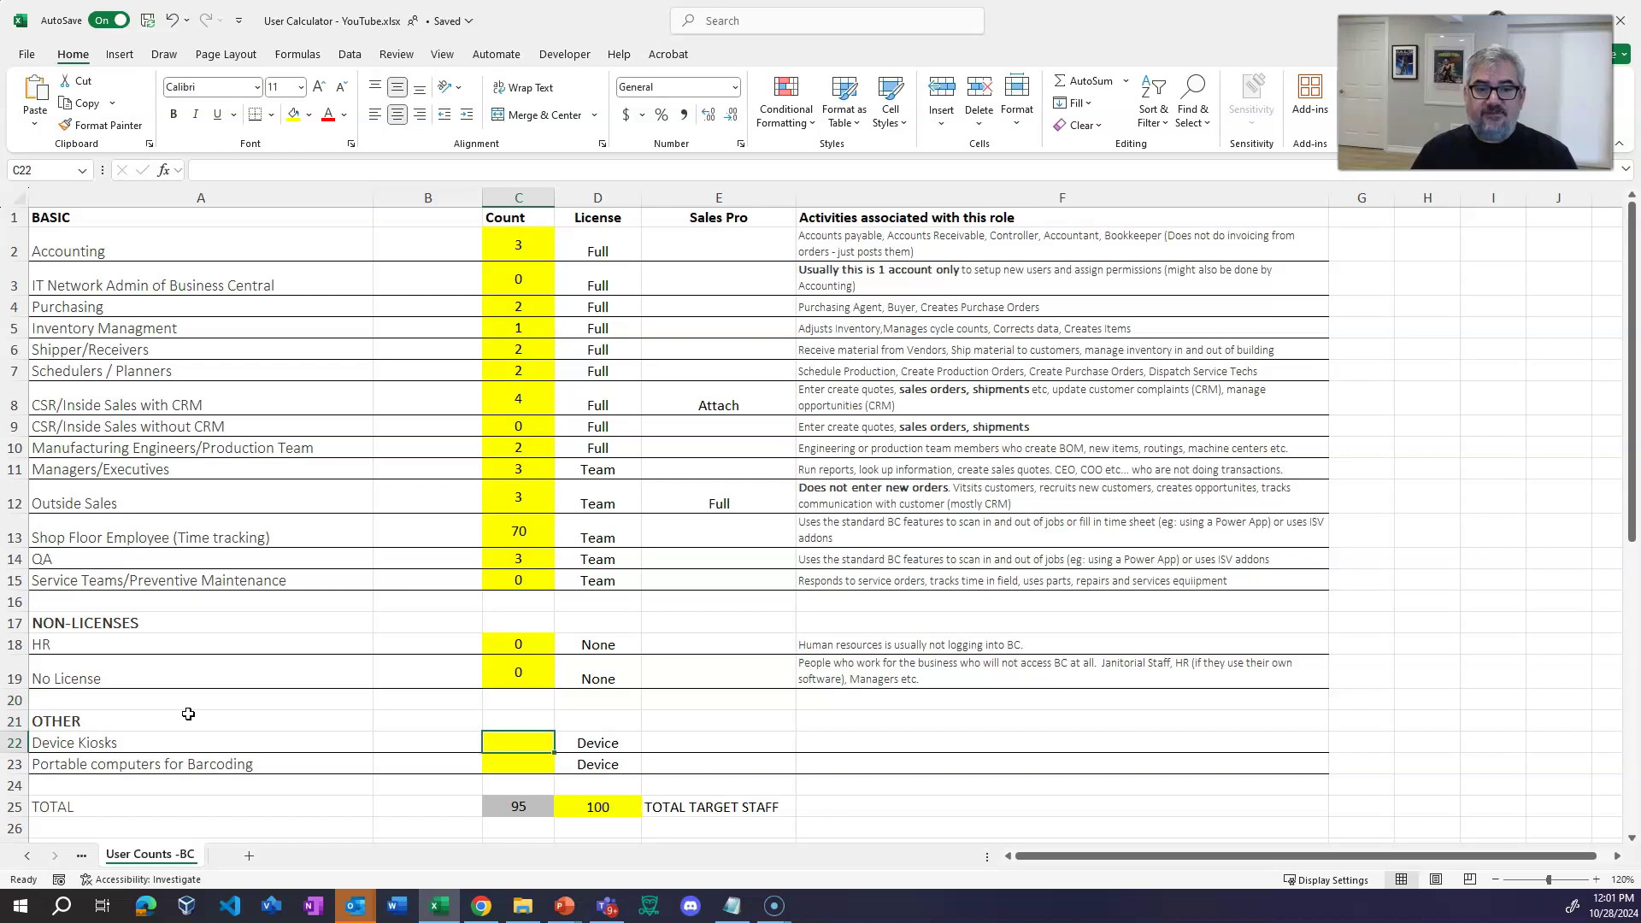
{"action": "key", "text": "Right"}
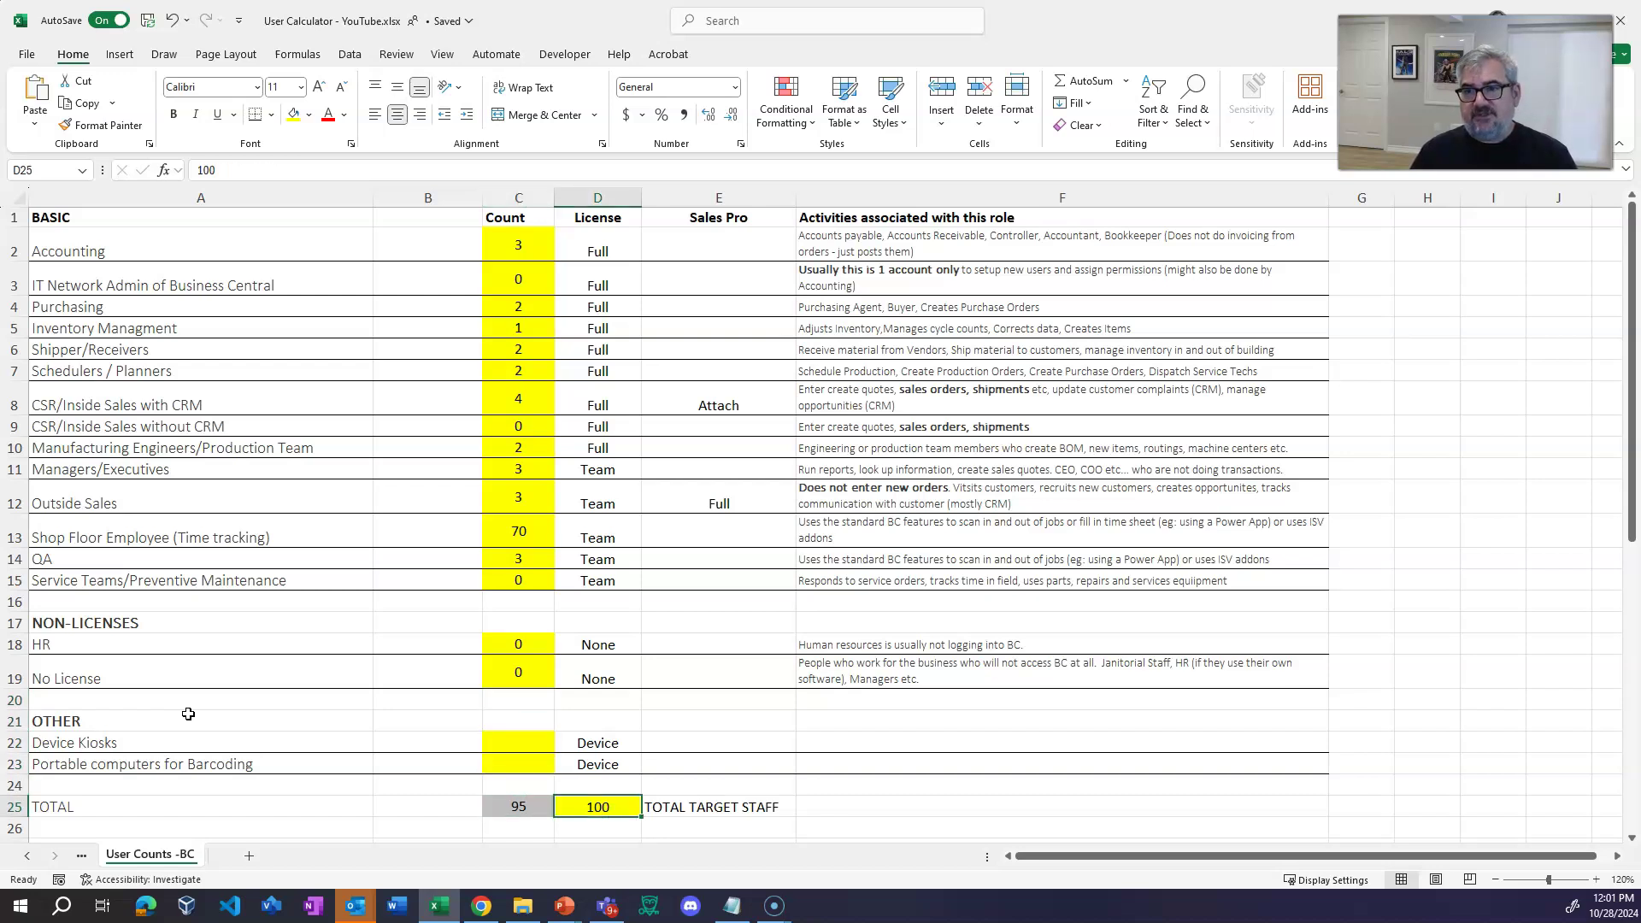
{"action": "key", "text": "Left"}
{"action": "key", "text": "Left"}
{"action": "key", "text": "Right"}
{"action": "key", "text": "Up"}
{"action": "key", "text": "Up"}
{"action": "key", "text": "Up"}
{"action": "key", "text": "Up"}
{"action": "key", "text": "Up"}
{"action": "key", "text": "Up"}
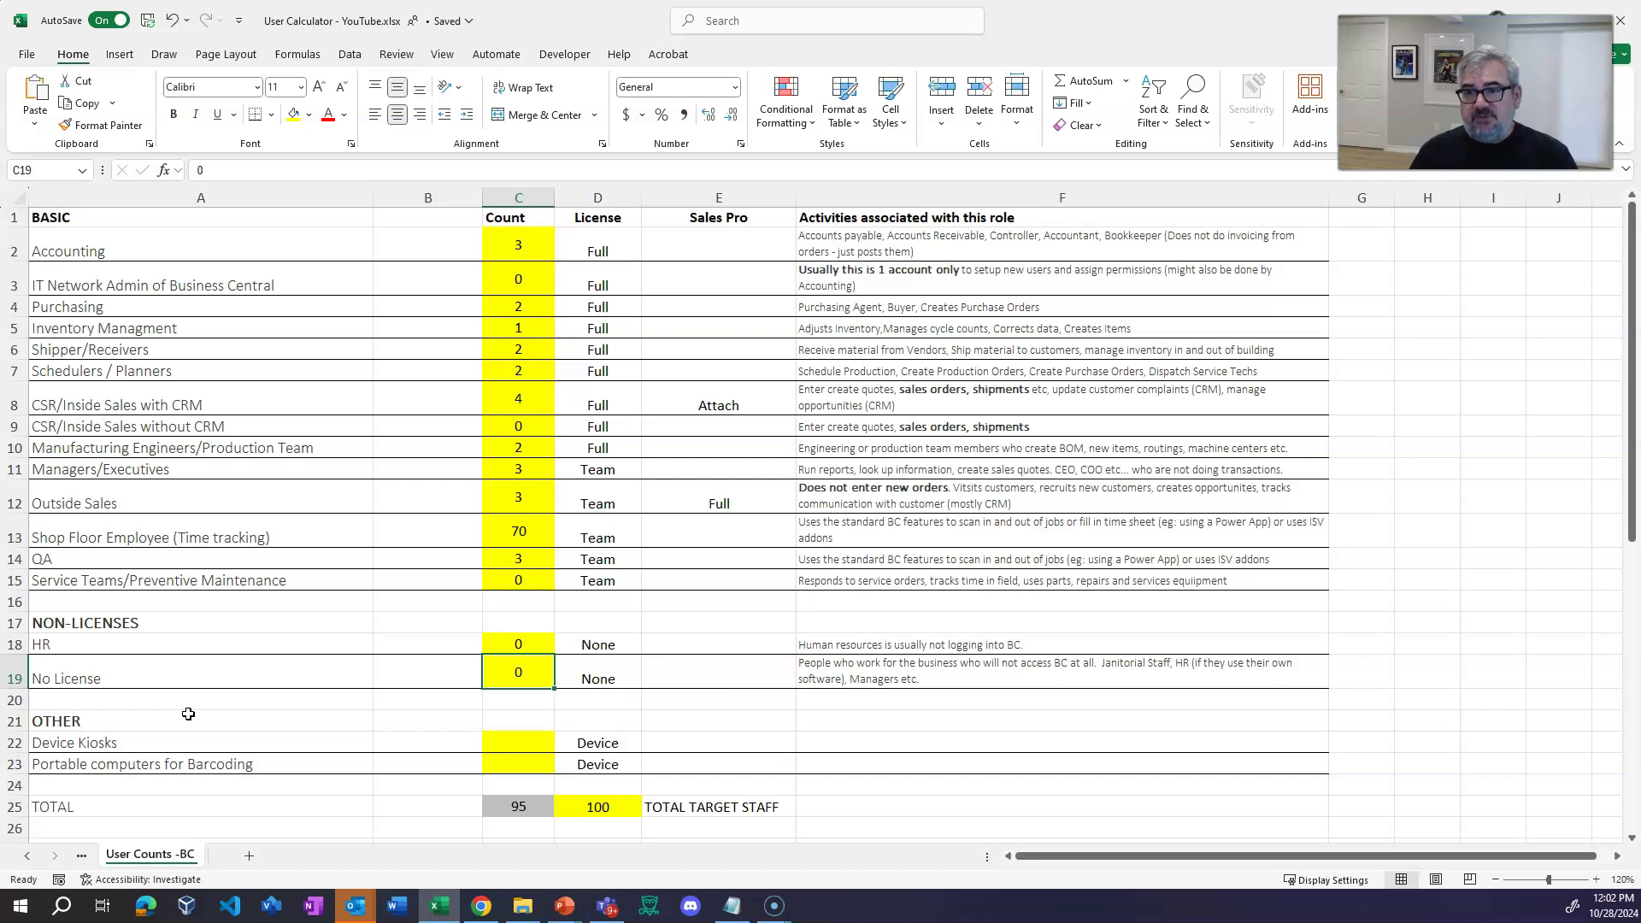
- Enter 1 HR person and 4 people with no license
{"action": "key", "text": "Up"}
{"action": "type", "text": "1"}
{"action": "key", "text": "Return"}
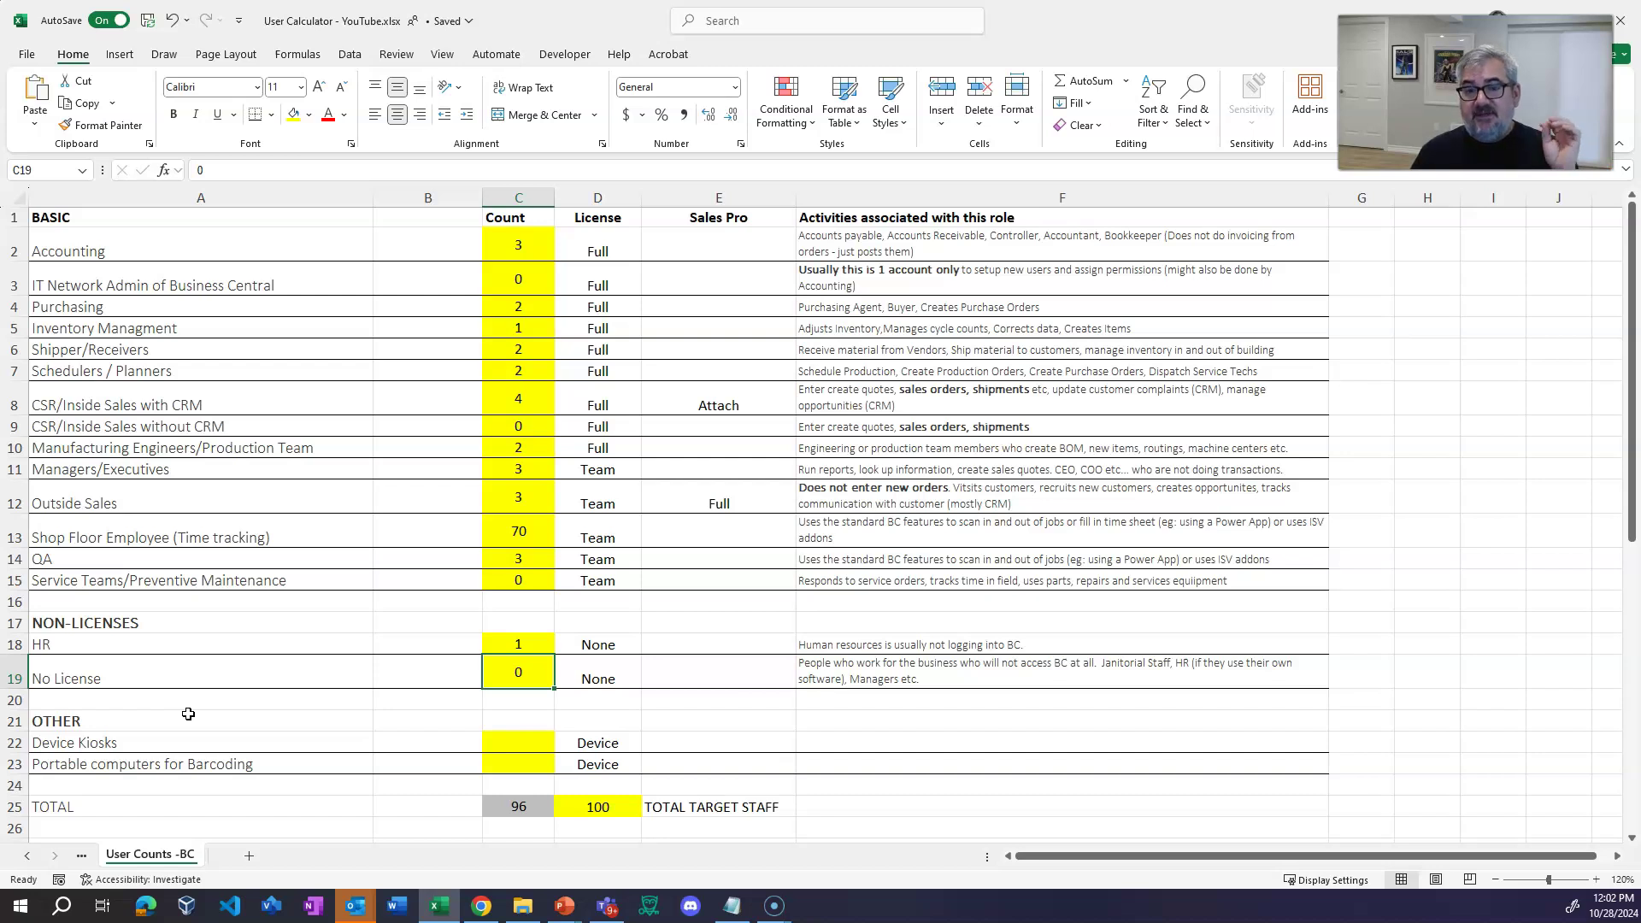
{"action": "type", "text": "4"}
{"action": "key", "text": "Return"}
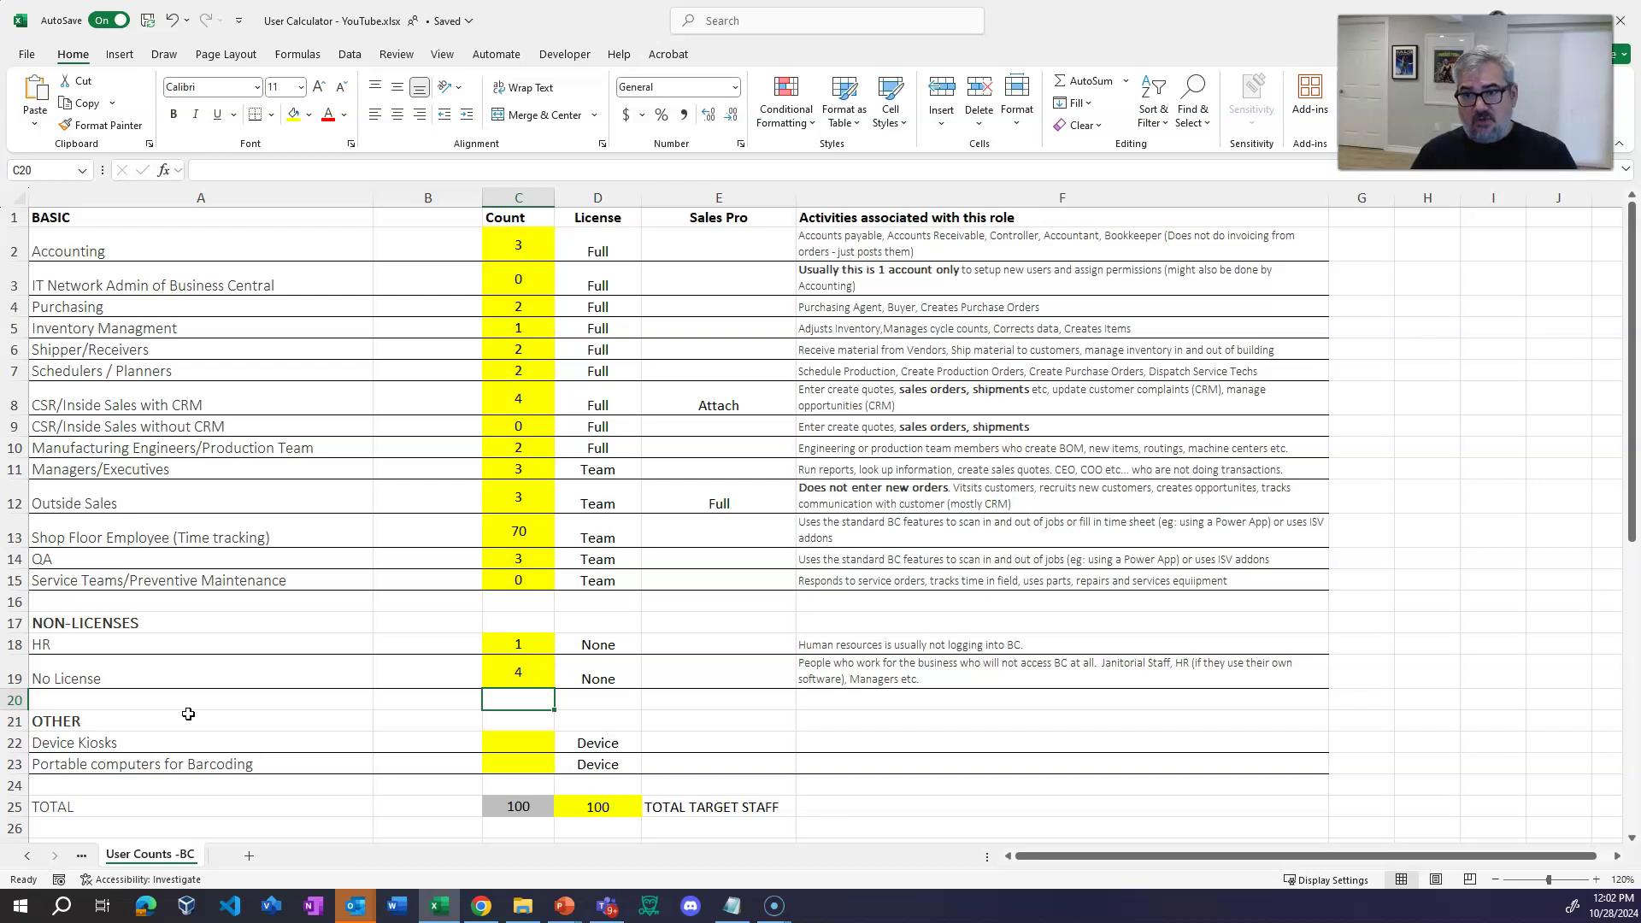
- Compare the total with the 100 target and set Shop Floor Employee to 30
{"action": "left_click_drag", "start_coordinate": [491, 805], "coordinate": [573, 799]}
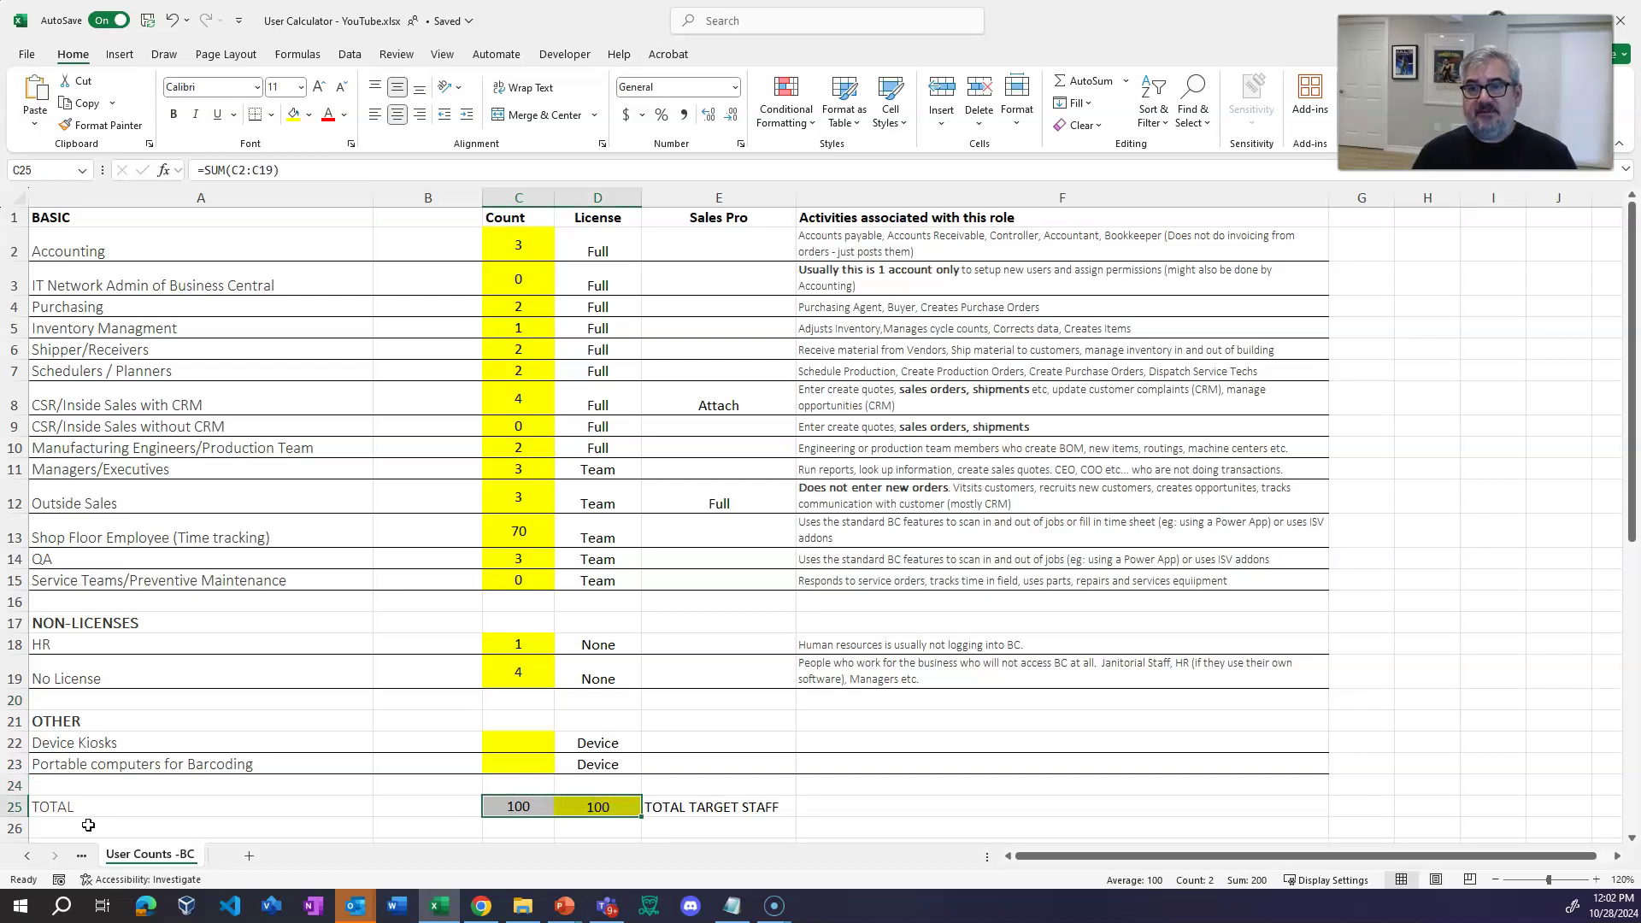
{"action": "left_click", "coordinate": [513, 531]}
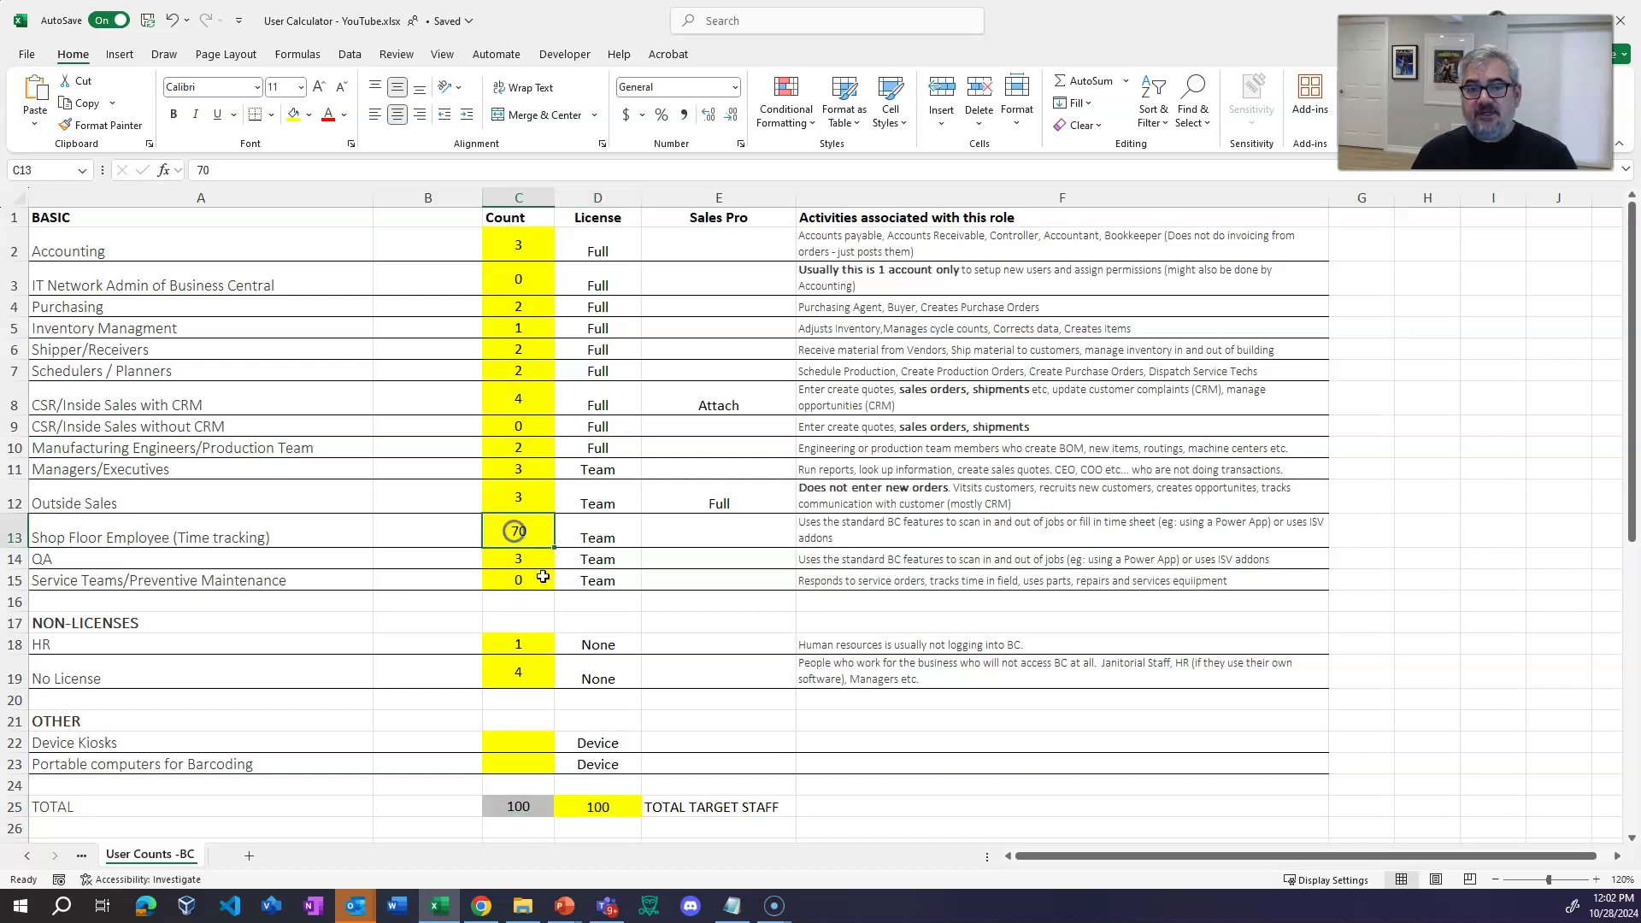
{"action": "type", "text": "30"}
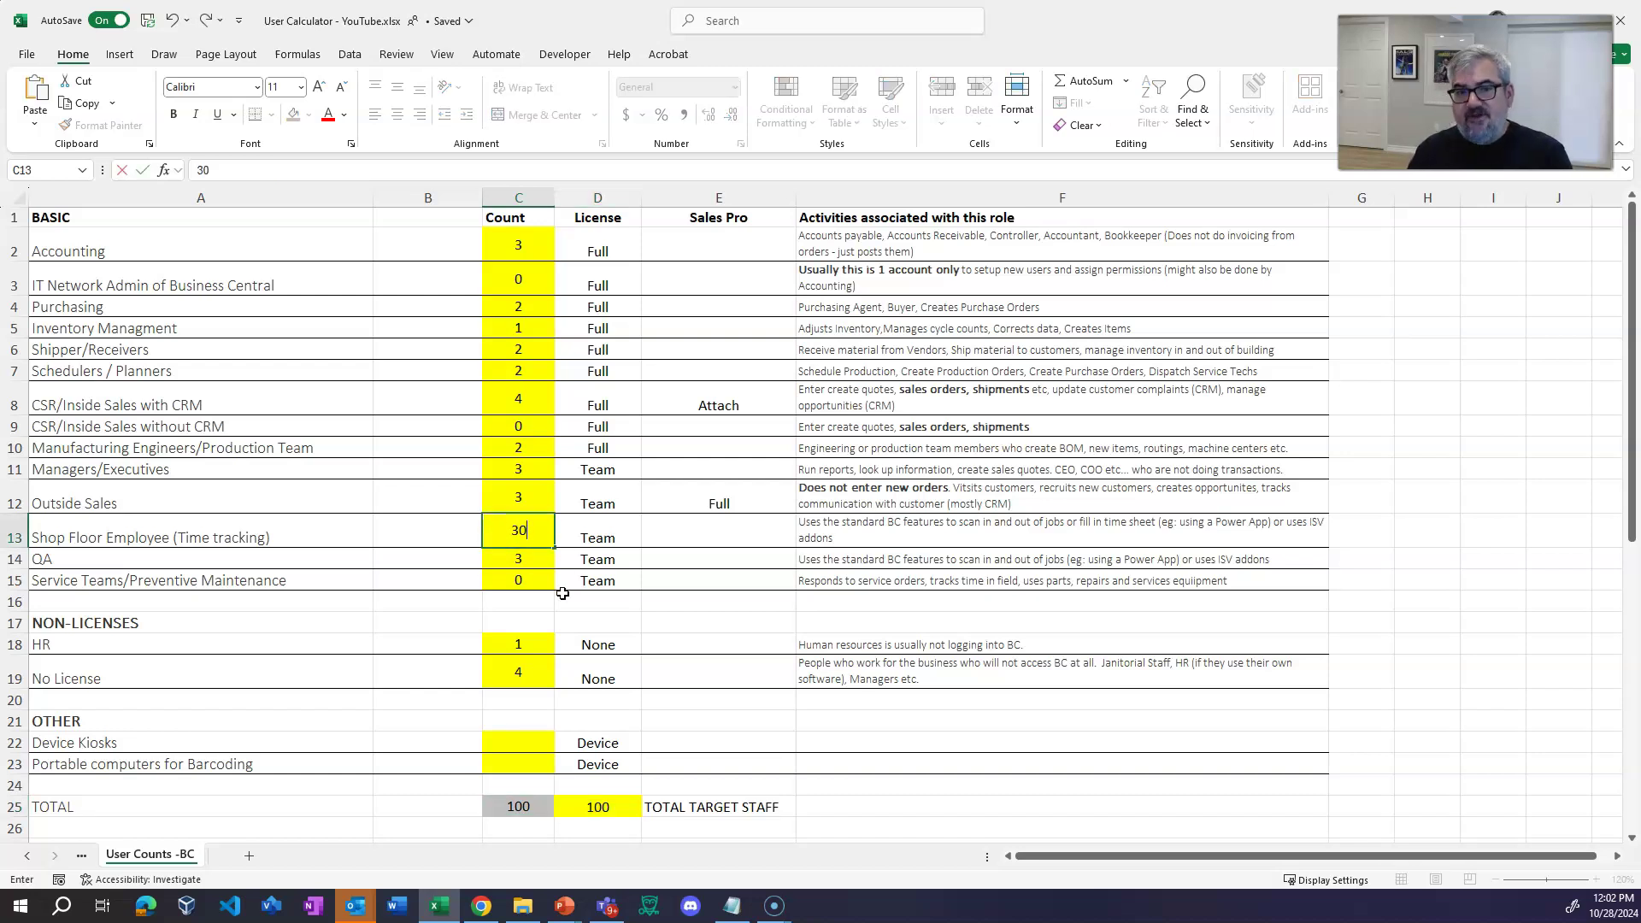
{"action": "key", "text": "Return"}
- Raise No License to 44 and confirm the staff total stays at 100
{"action": "key", "text": "Down"}
{"action": "key", "text": "Down"}
{"action": "key", "text": "Down"}
{"action": "key", "text": "Down"}
{"action": "key", "text": "Down"}
{"action": "key", "text": "Down"}
{"action": "key", "text": "Down"}
{"action": "key", "text": "Down"}
{"action": "key", "text": "Up"}
{"action": "key", "text": "Up"}
{"action": "key", "text": "Up"}
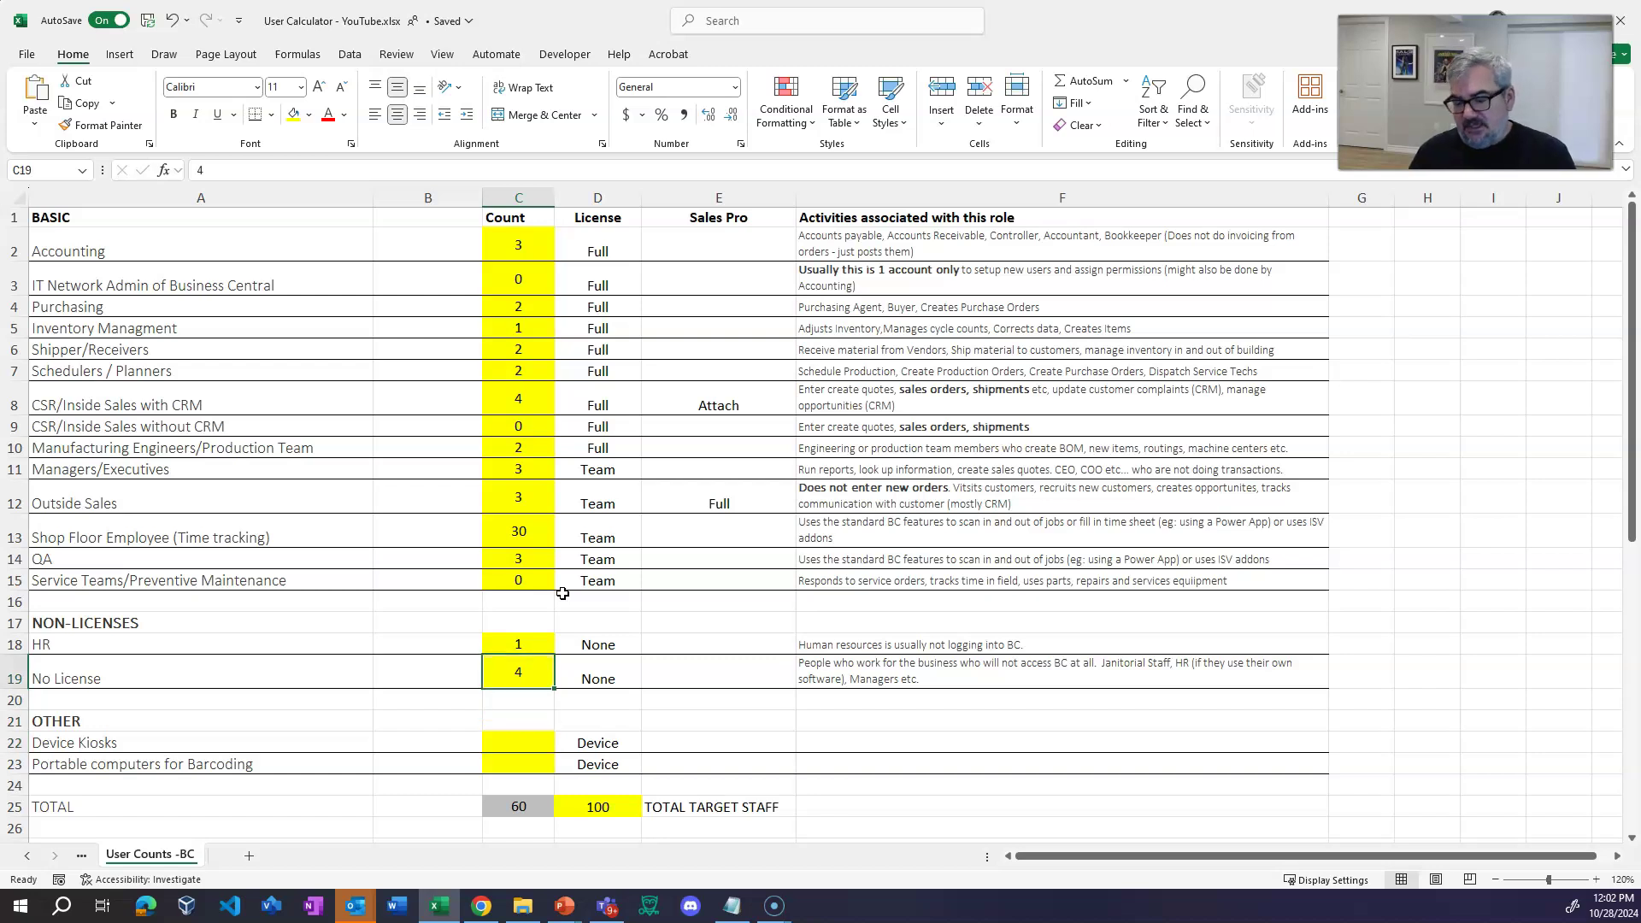
{"action": "type", "text": "44"}
{"action": "key", "text": "ctrl+Return"}
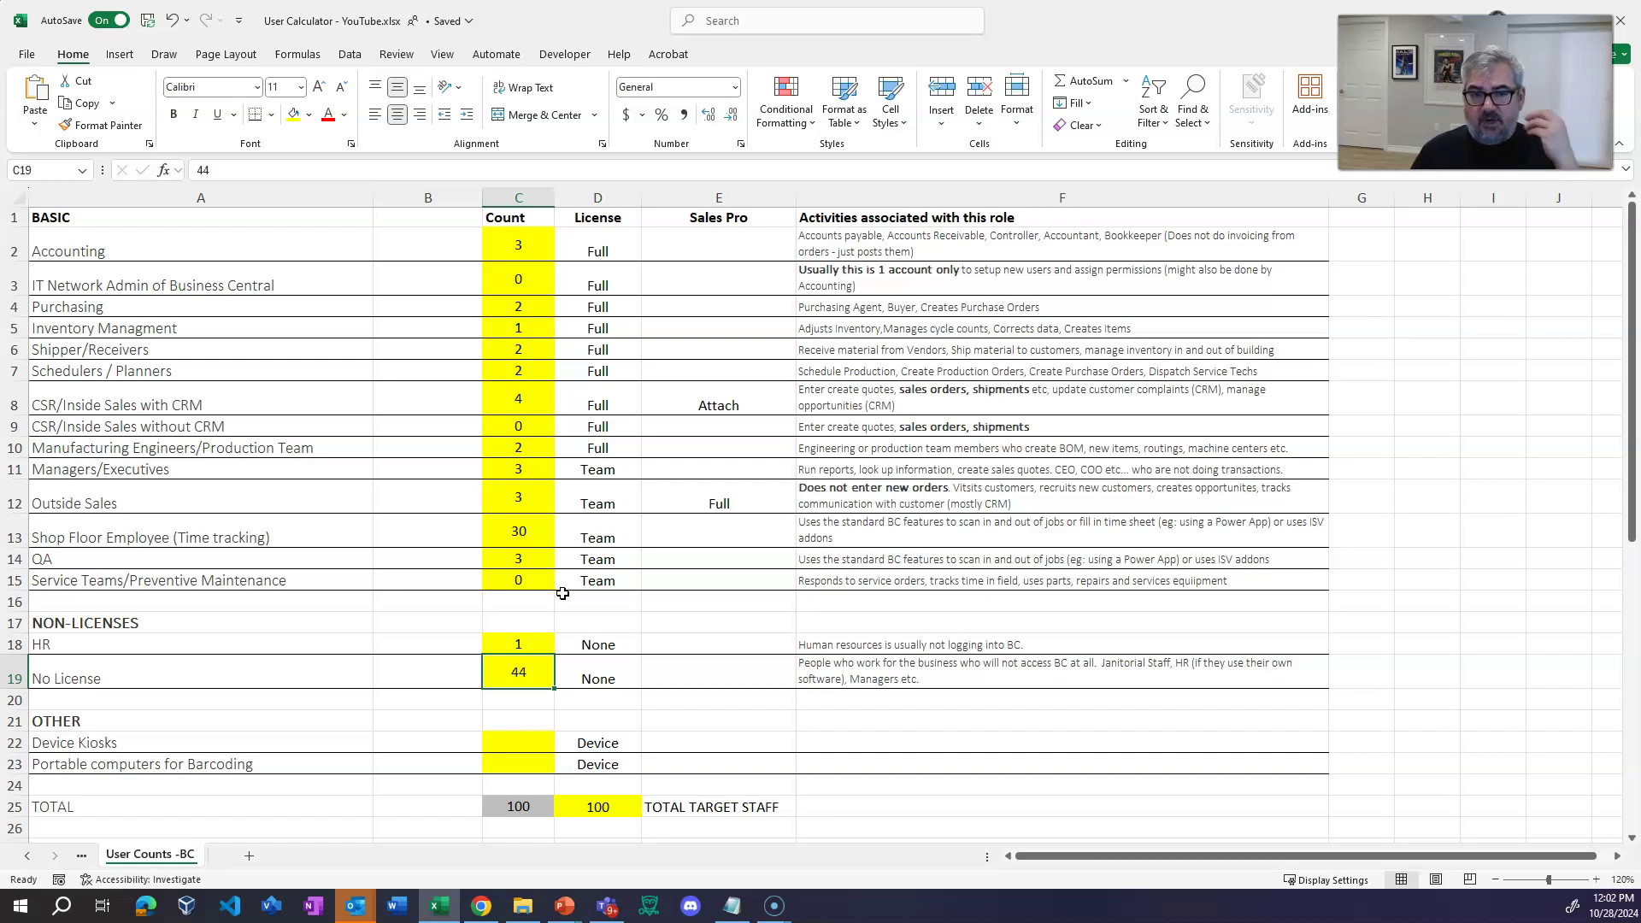
{"action": "key", "text": "Down"}
{"action": "key", "text": "Down"}
{"action": "key", "text": "Down"}
{"action": "key", "text": "Down"}
{"action": "key", "text": "Down"}
{"action": "key", "text": "Down"}
{"action": "key", "text": "Right"}
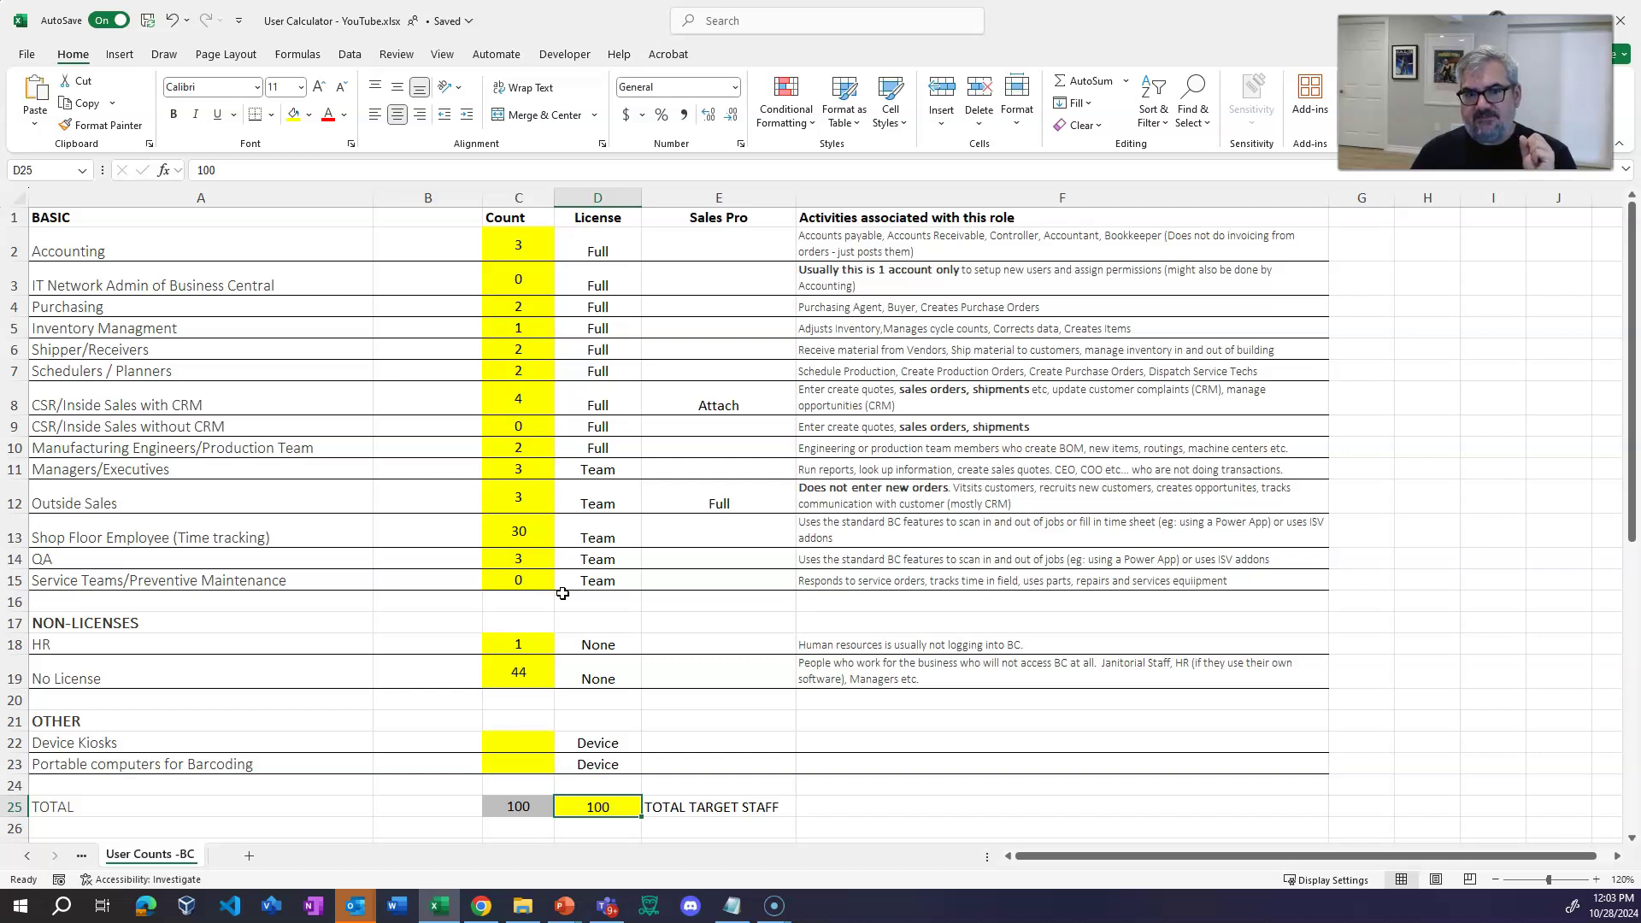
{"action": "scroll", "coordinate": [563, 593], "scroll_direction": "down", "scroll_amount": 2}
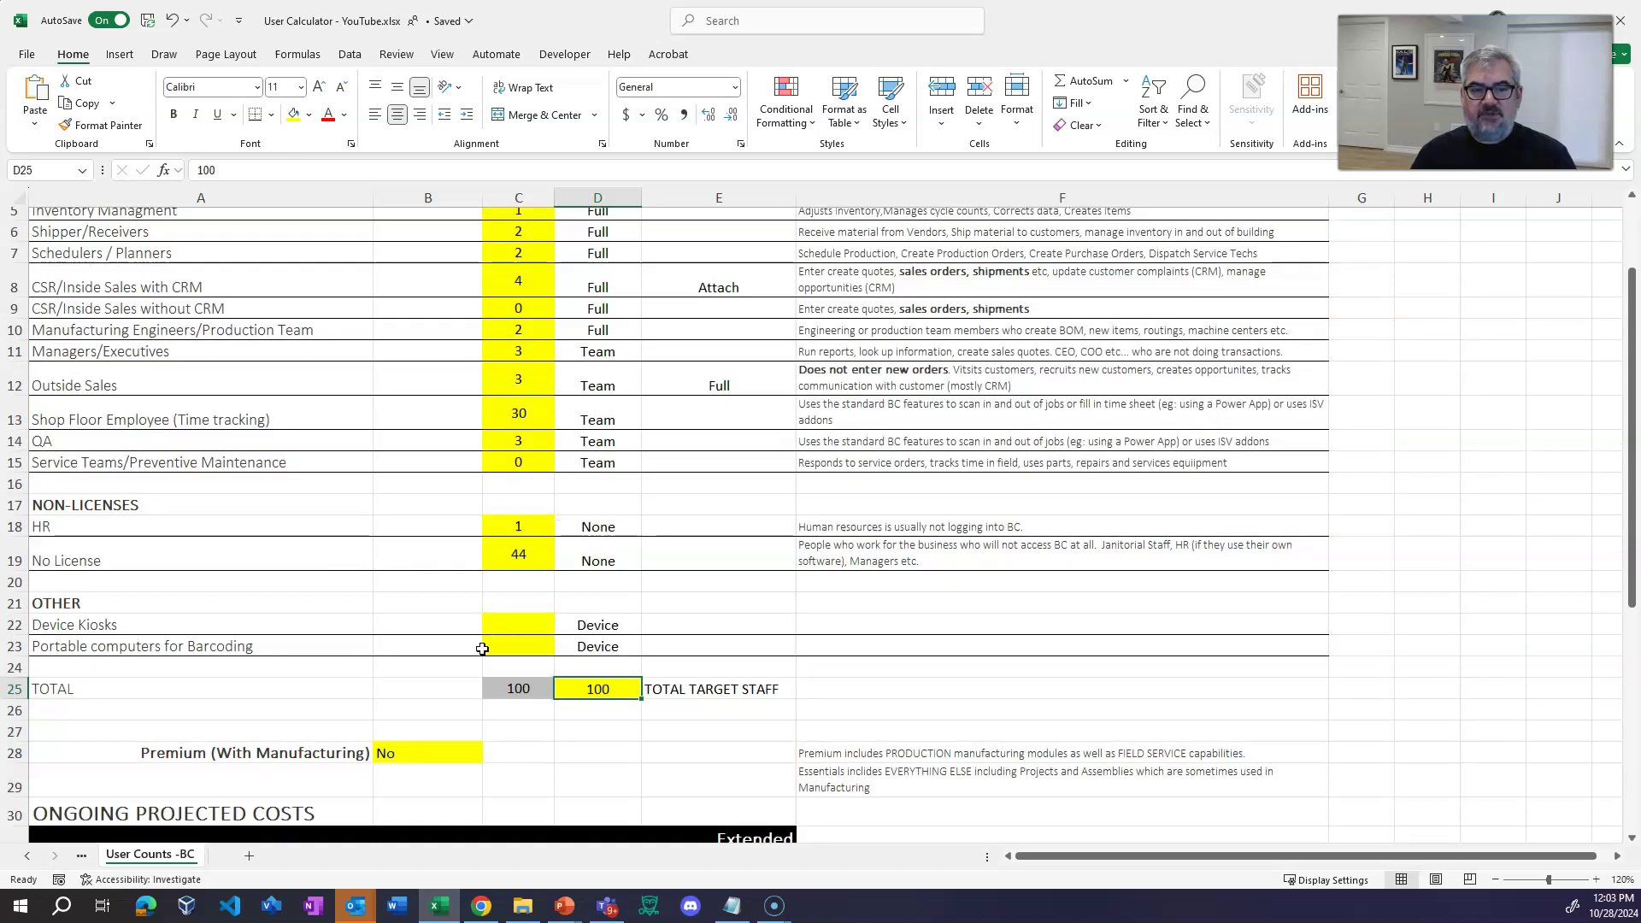
{"action": "left_click", "coordinate": [511, 642]}
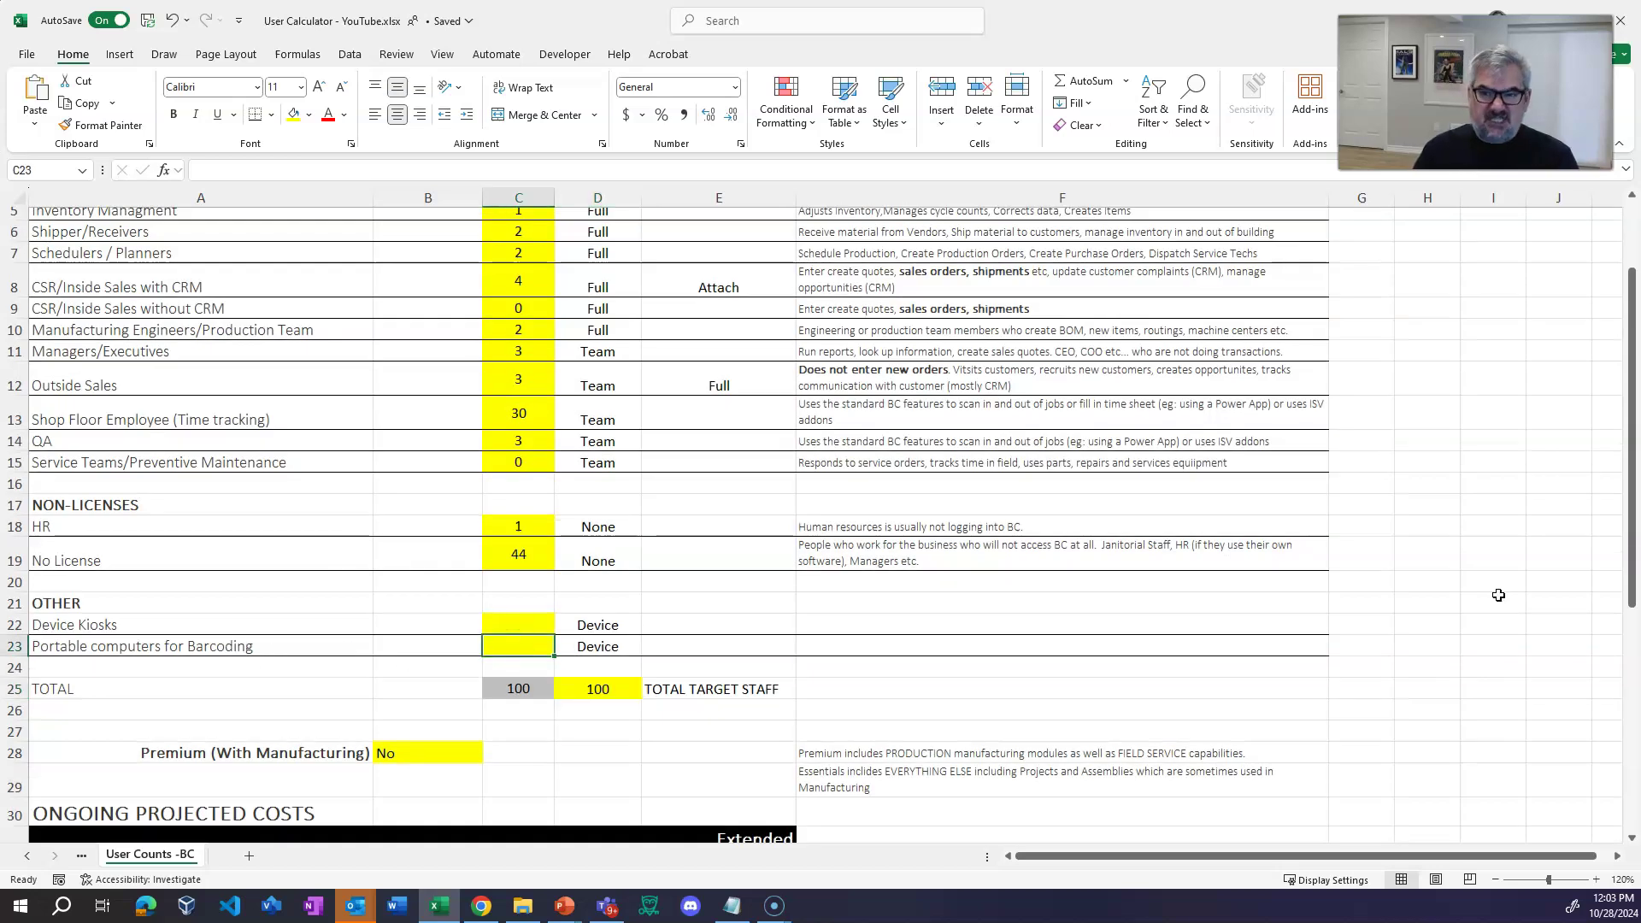
- Enter 3 in C23 for Portable computers for Barcoding
{"action": "type", "text": "3"}
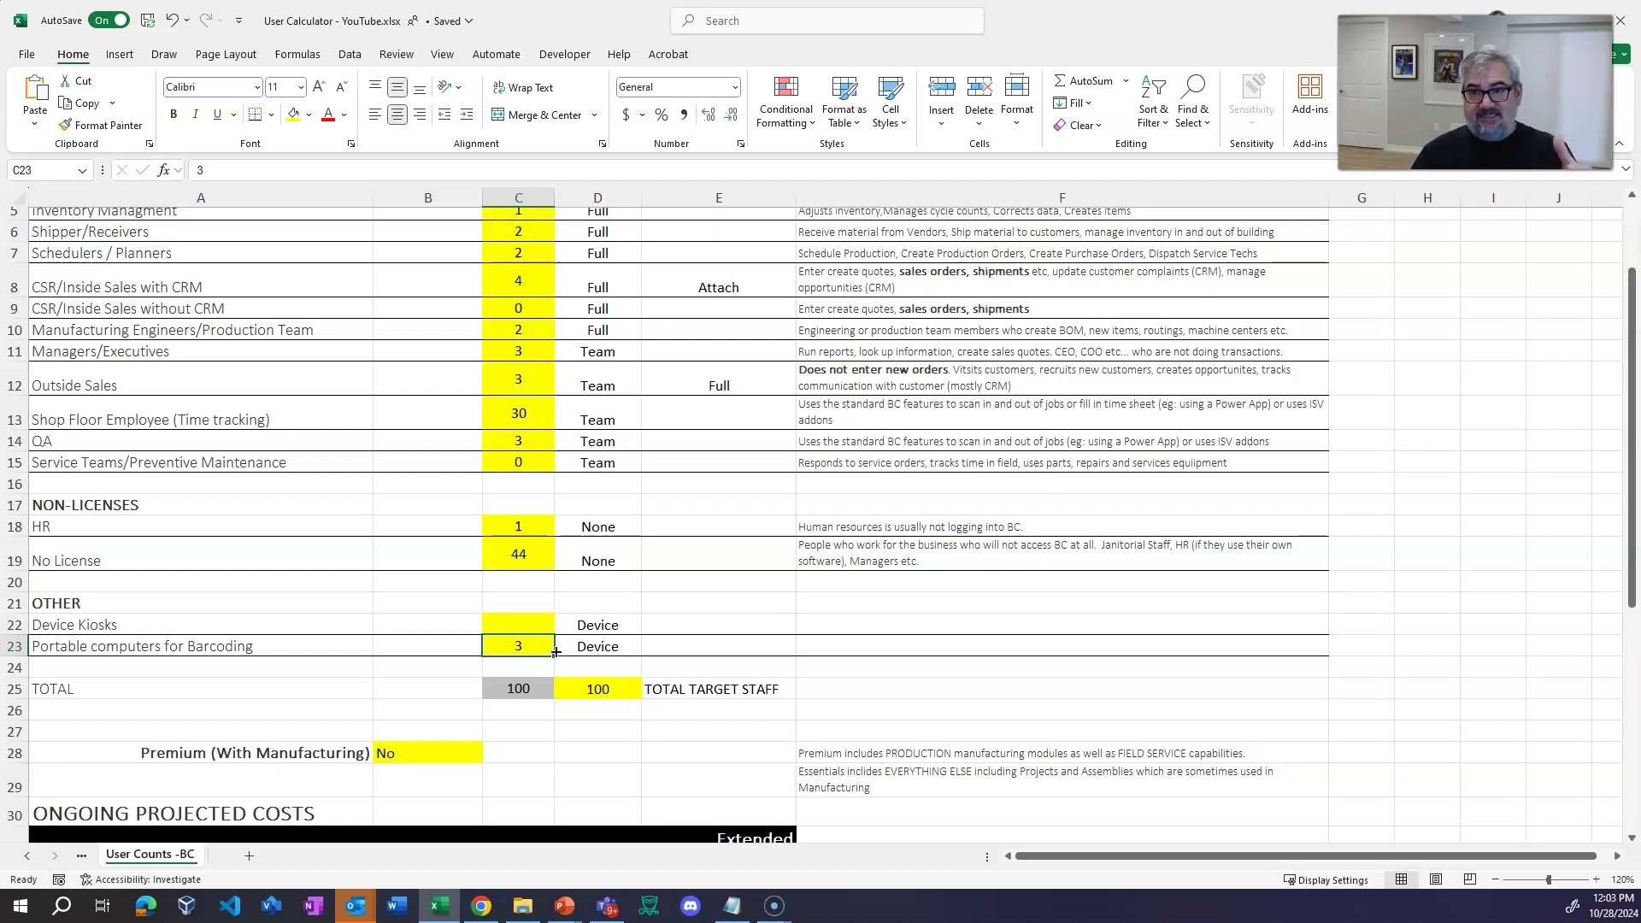
{"action": "scroll", "coordinate": [556, 637], "scroll_direction": "down", "scroll_amount": 3}
- Choose Yes for Premium (With Manufacturing) in B28 from its dropdown list
{"action": "scroll", "coordinate": [612, 630], "scroll_direction": "down", "scroll_amount": 3}
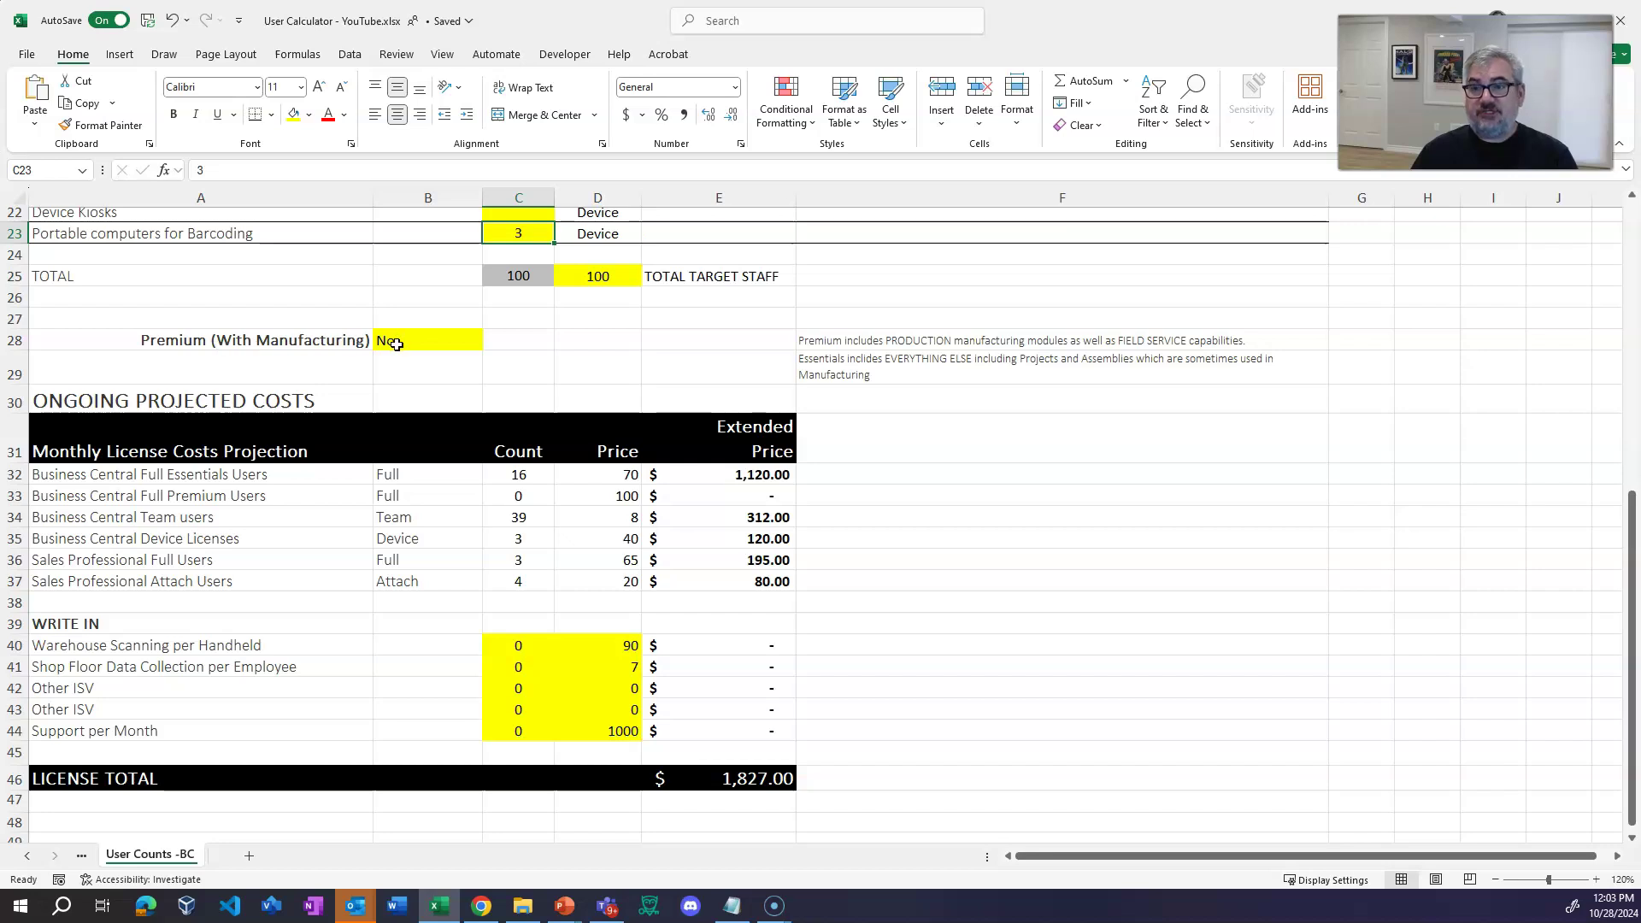
{"action": "left_click", "coordinate": [440, 345]}
{"action": "left_click", "coordinate": [491, 342]}
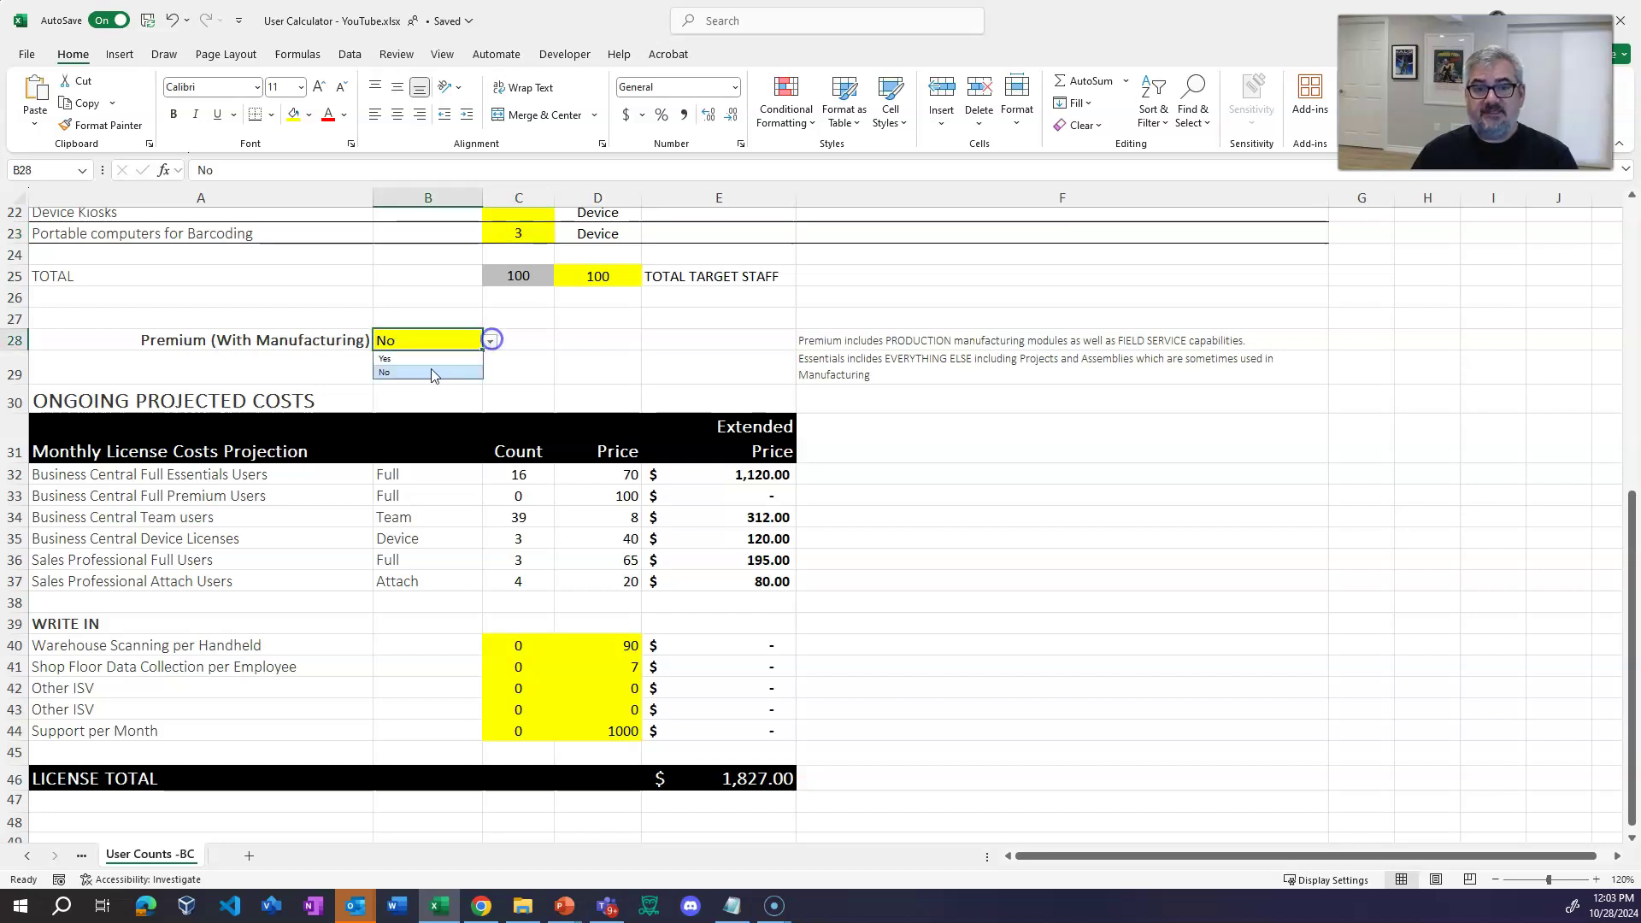
{"action": "left_click", "coordinate": [417, 360]}
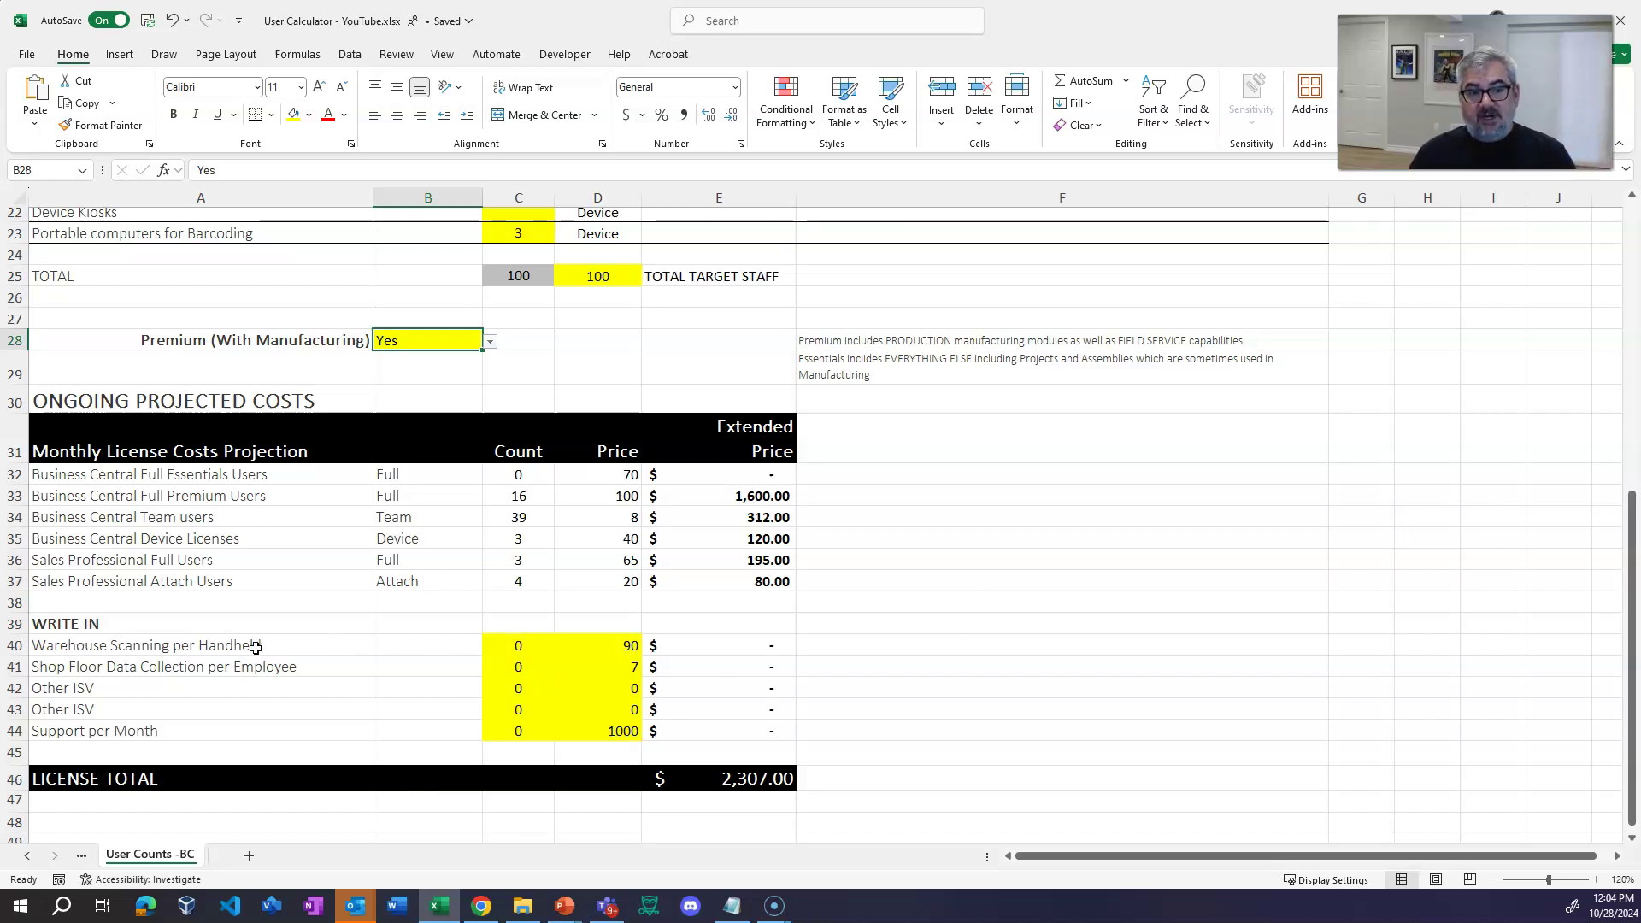
{"action": "left_click", "coordinate": [514, 645]}
- Enter 3 Warehouse Scanning per Handheld licenses in C40
{"action": "type", "text": "3"}
{"action": "key", "text": "Return"}
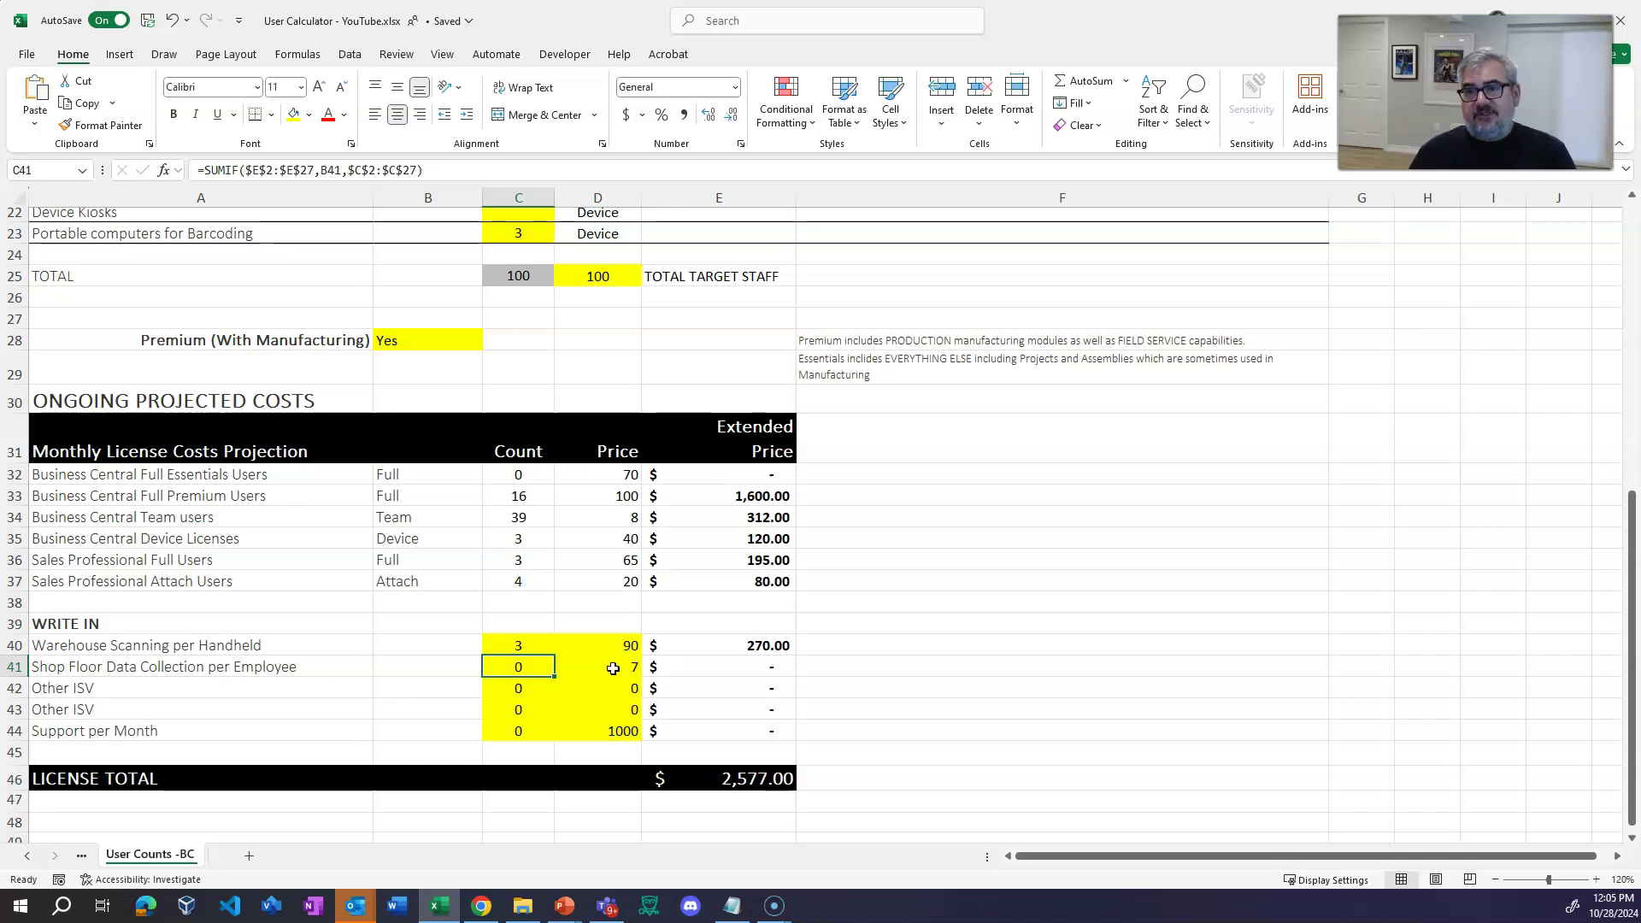
{"action": "scroll", "coordinate": [650, 658], "scroll_direction": "up", "scroll_amount": 3}
- Set Shop Floor Employee in C13 to 0 and Device Kiosks in C22 to 10
{"action": "scroll", "coordinate": [646, 651], "scroll_direction": "up", "scroll_amount": 4}
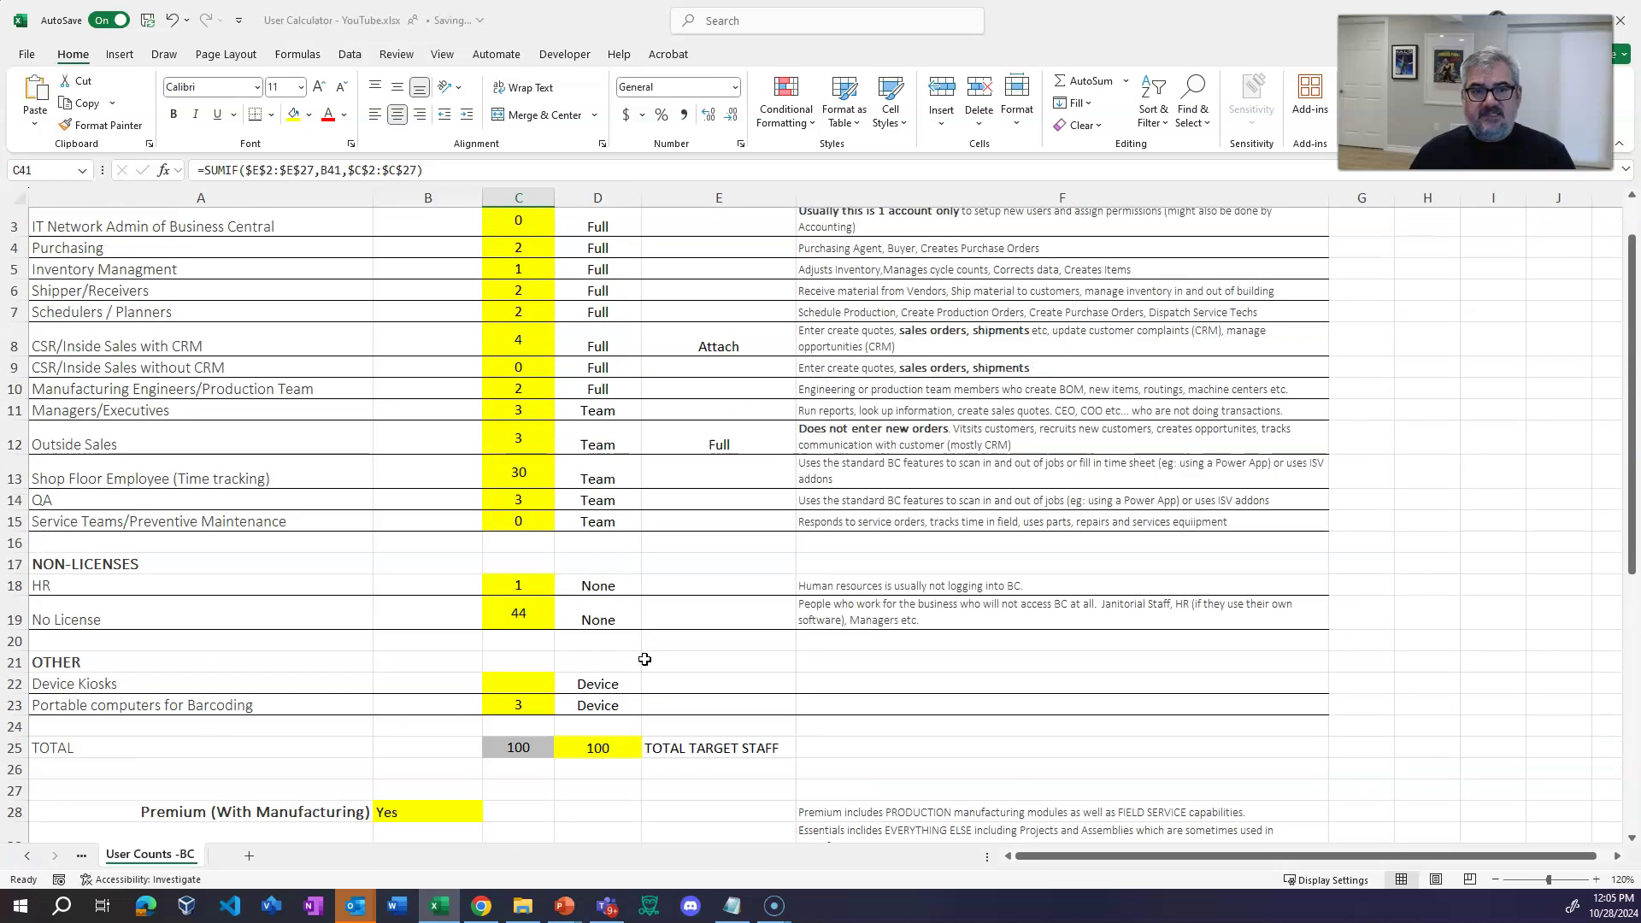
{"action": "left_click", "coordinate": [524, 468]}
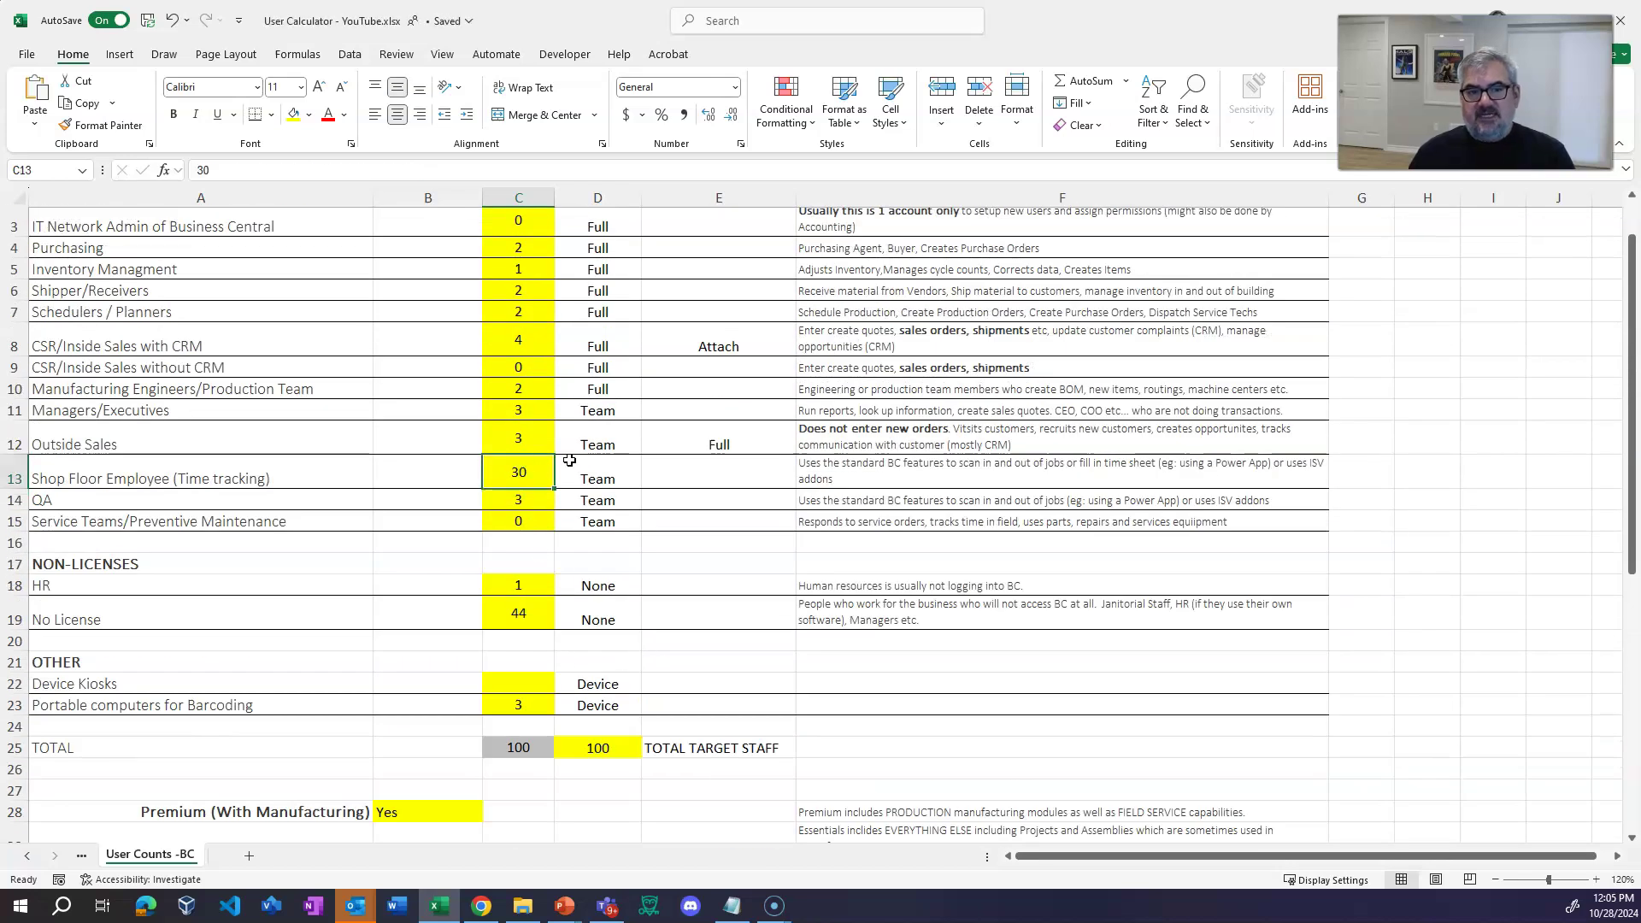
{"action": "type", "text": "0"}
{"action": "key", "text": "Return"}
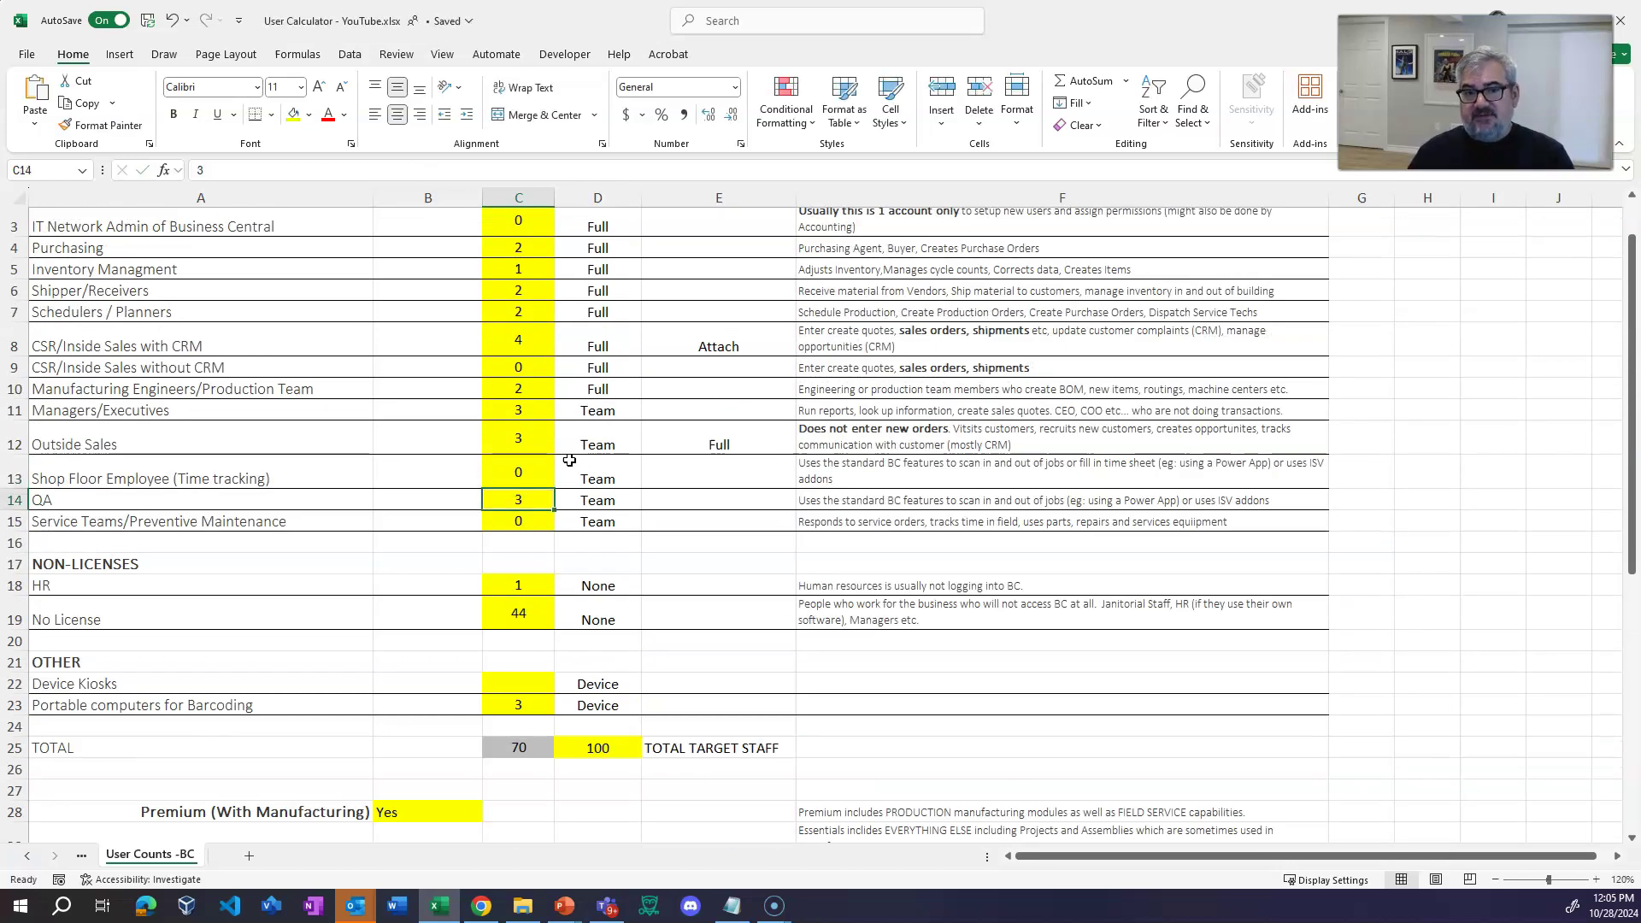
{"action": "key", "text": "Down"}
{"action": "key", "text": "Down"}
{"action": "key", "text": "Down"}
{"action": "key", "text": "Down"}
{"action": "key", "text": "Down"}
{"action": "key", "text": "Down"}
{"action": "key", "text": "Down"}
{"action": "key", "text": "Down"}
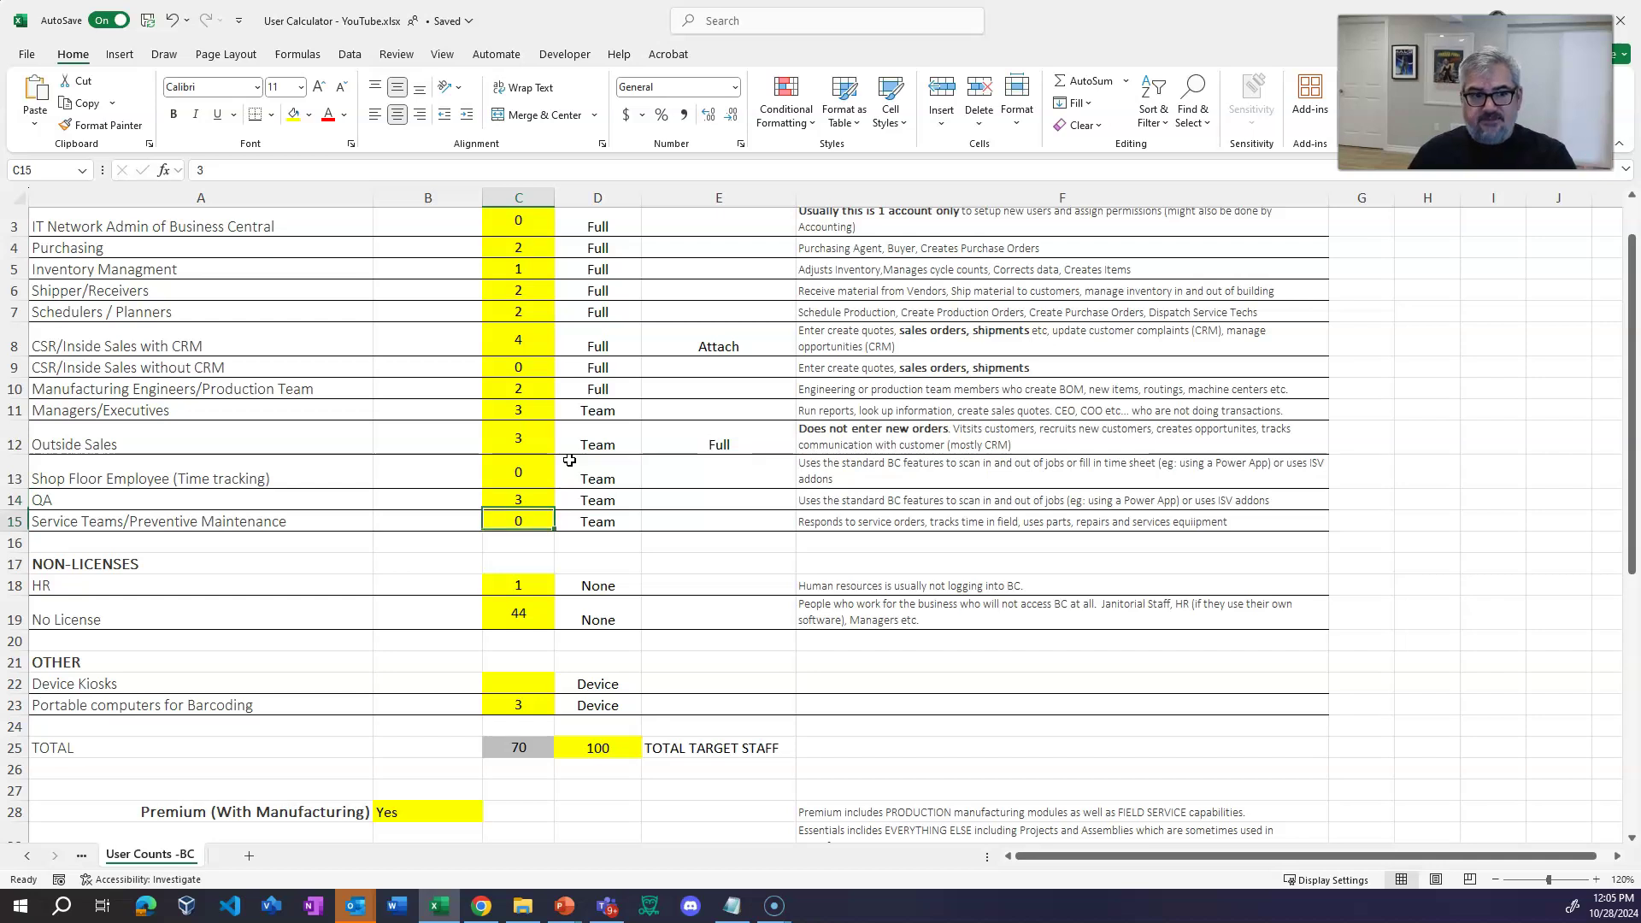
{"action": "type", "text": "10"}
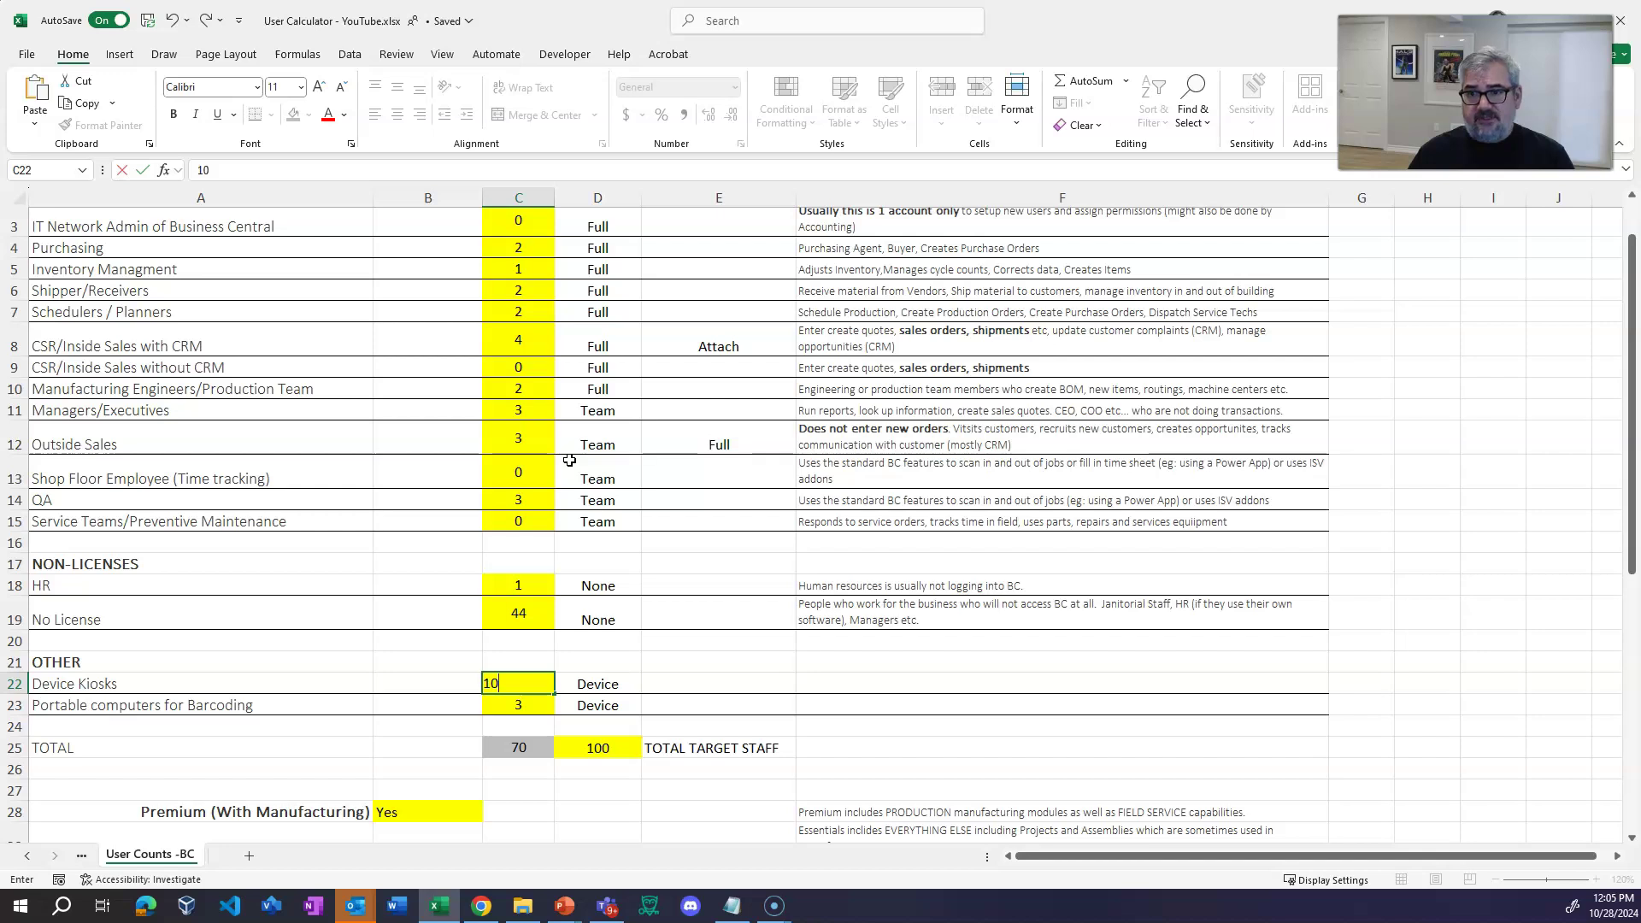
{"action": "key", "text": "Return"}
{"action": "scroll", "coordinate": [569, 461], "scroll_direction": "down", "scroll_amount": 9}
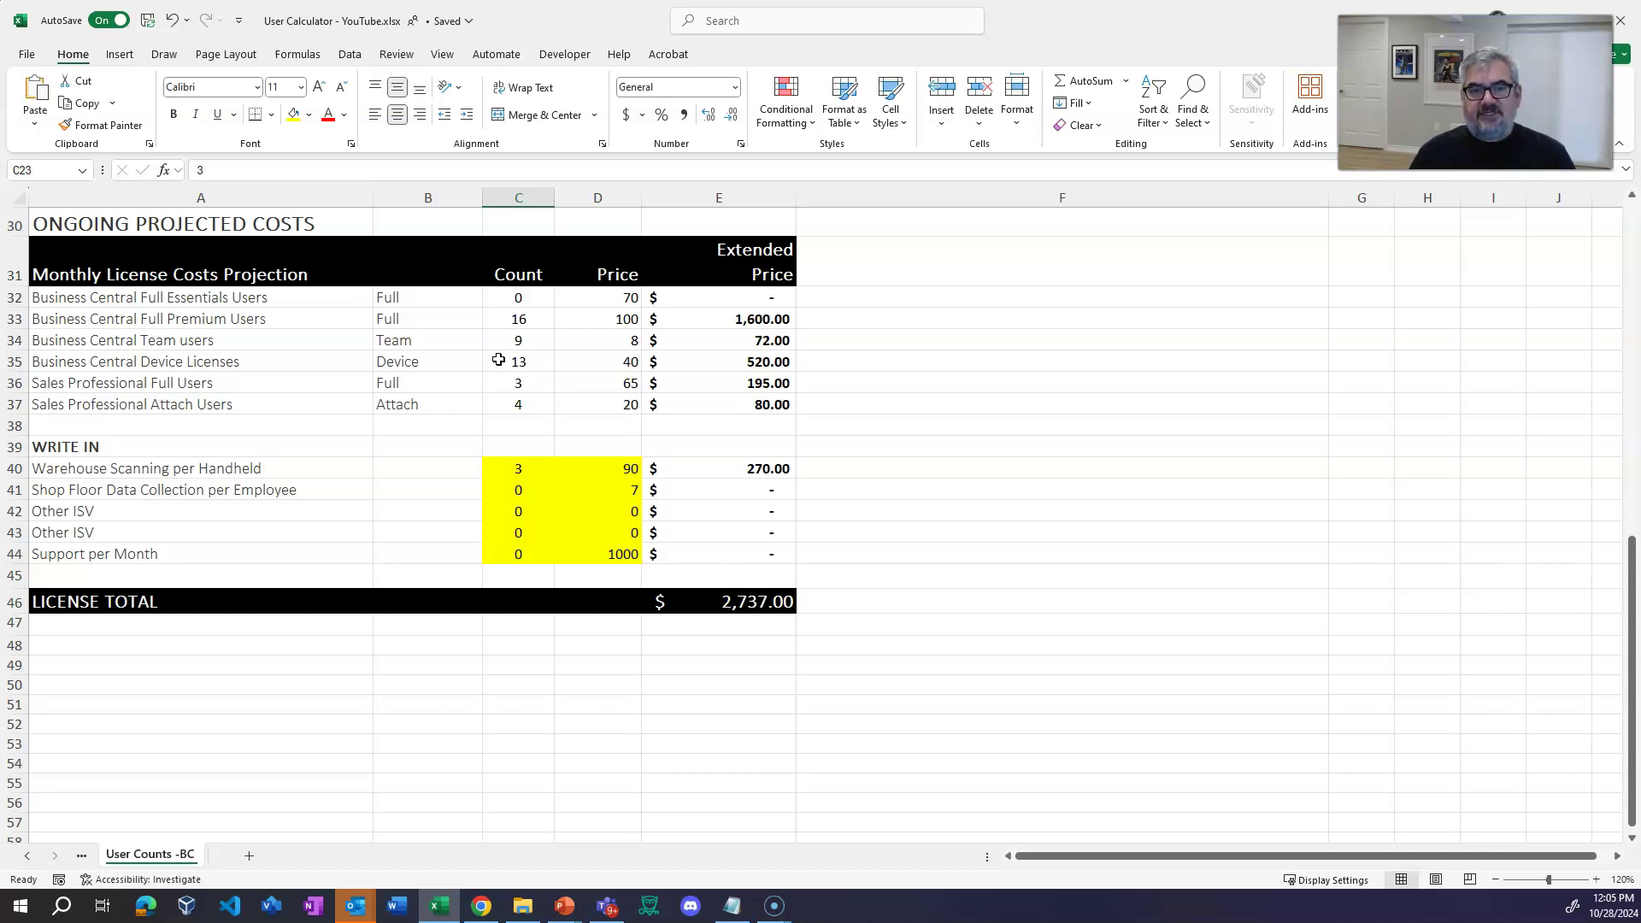
- Enter 30 in C41, then correct Shop Floor Data Collection per Employee to 70
{"action": "left_click", "coordinate": [511, 494]}
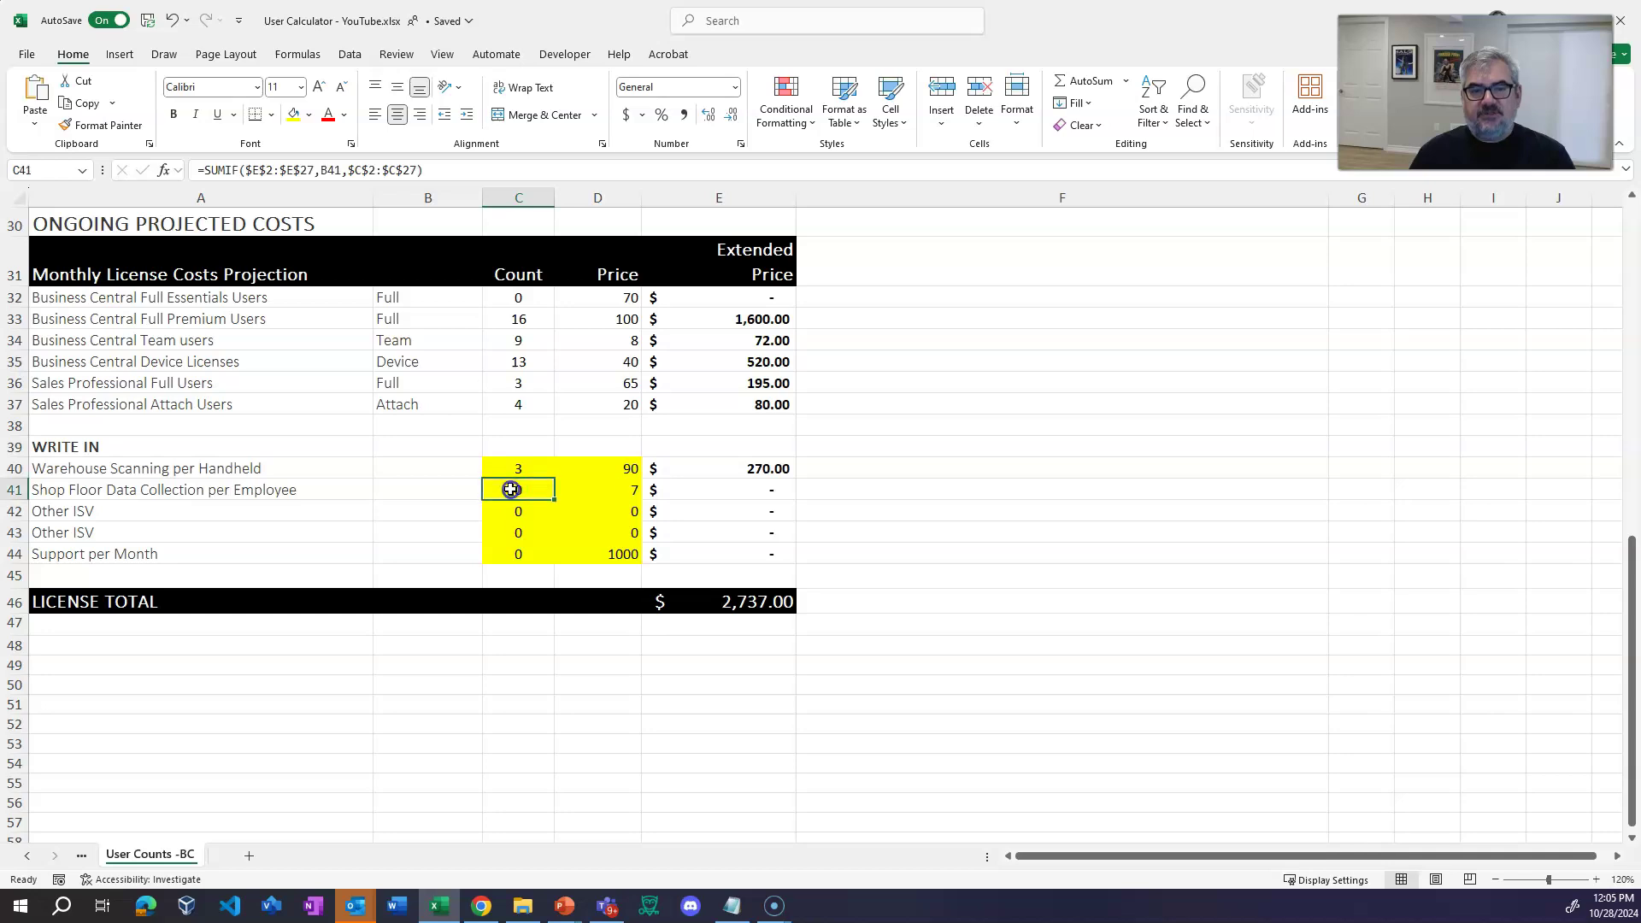
{"action": "type", "text": "30"}
{"action": "key", "text": "Return"}
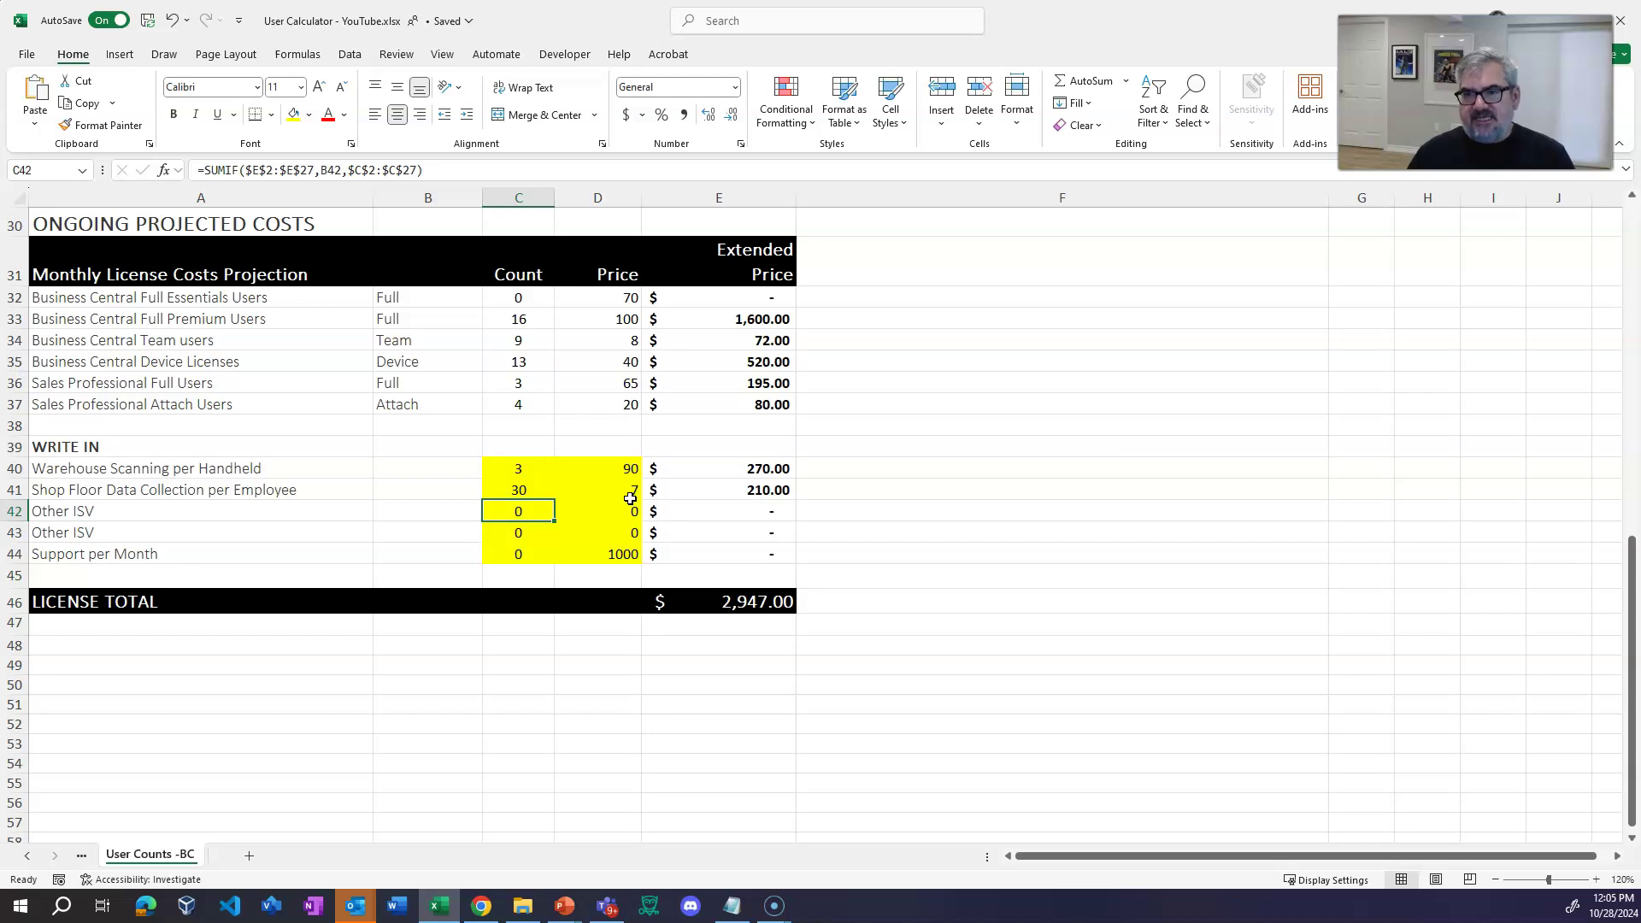
{"action": "key", "text": "Up"}
{"action": "type", "text": "70"}
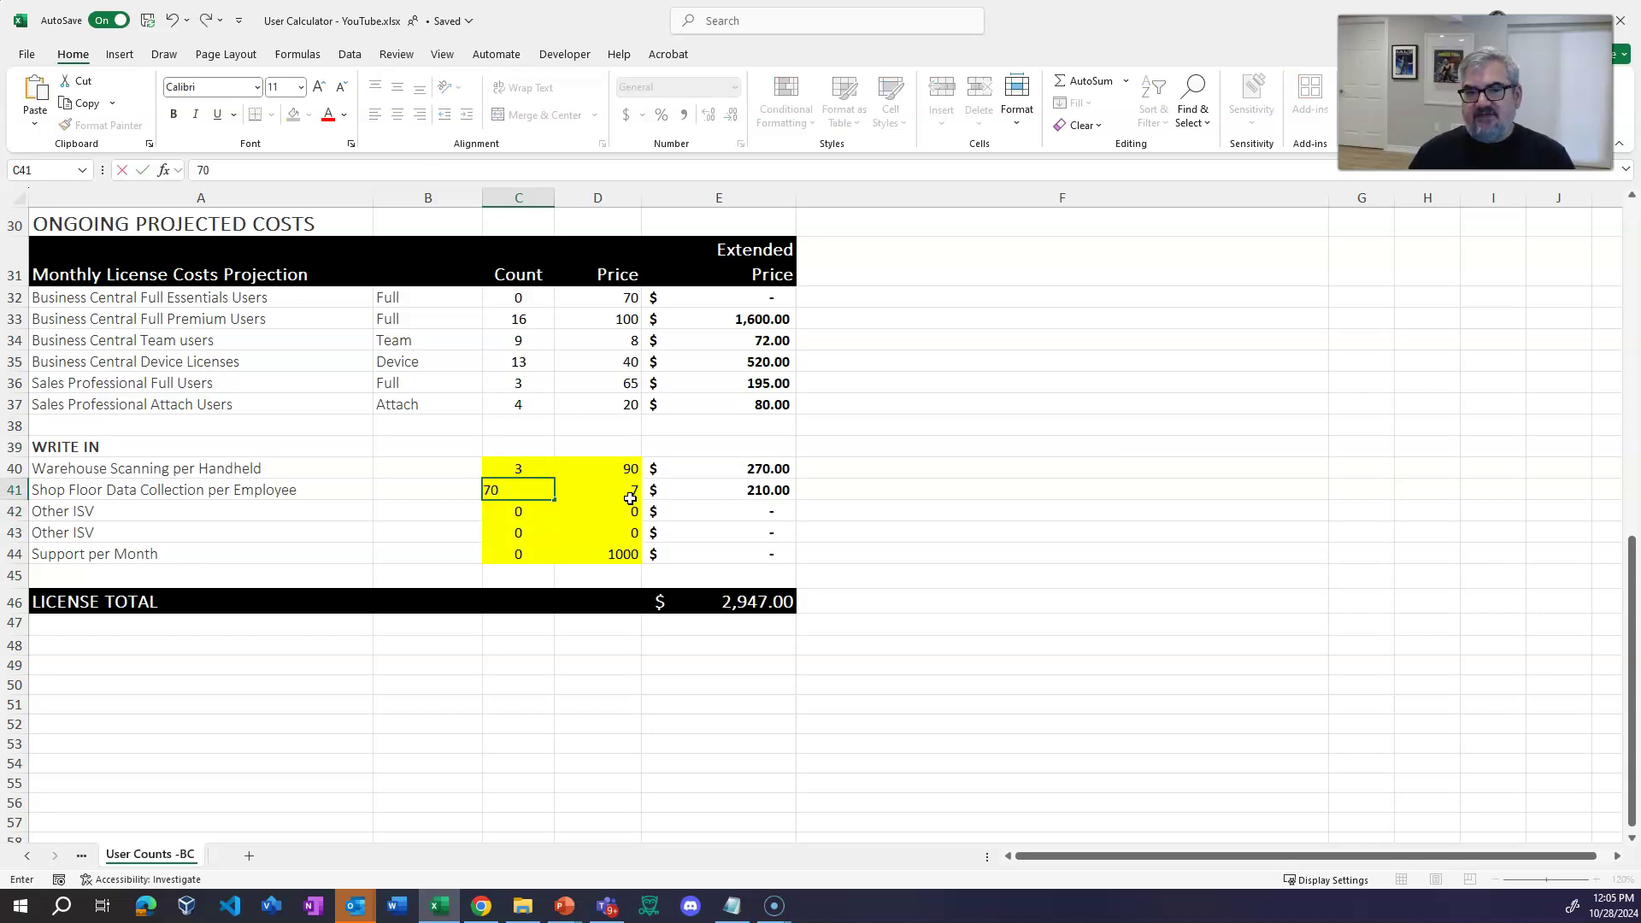
{"action": "key", "text": "Return"}
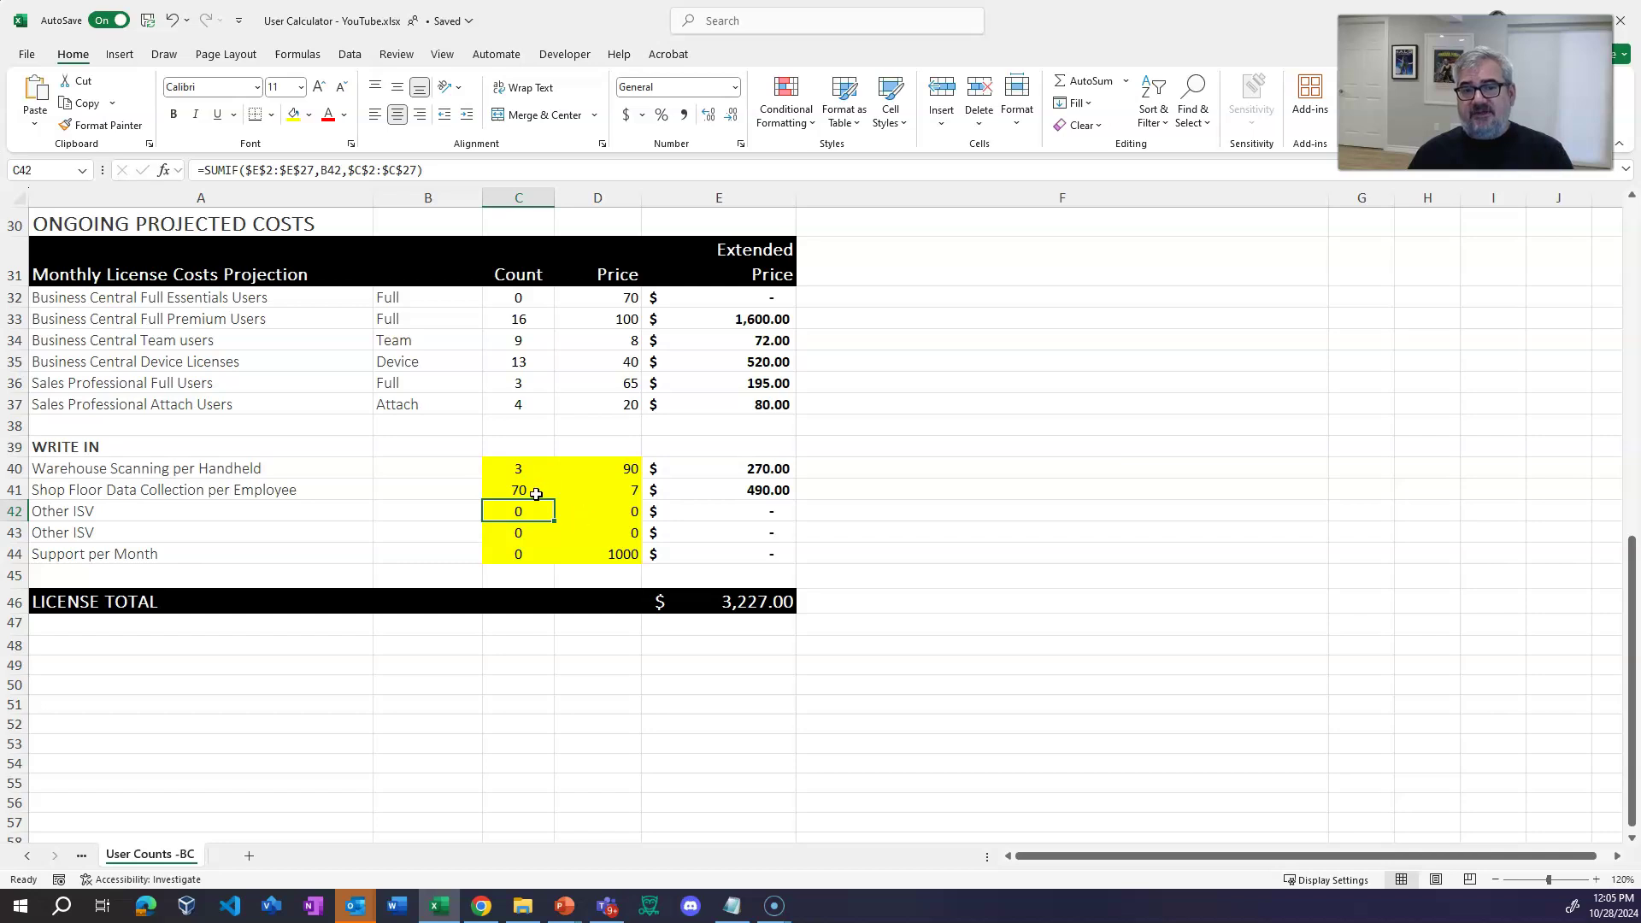
- Enter 1 Support per Month in C44 and set its price in D44 to 1000 after trying 1250
{"action": "left_click", "coordinate": [619, 553]}
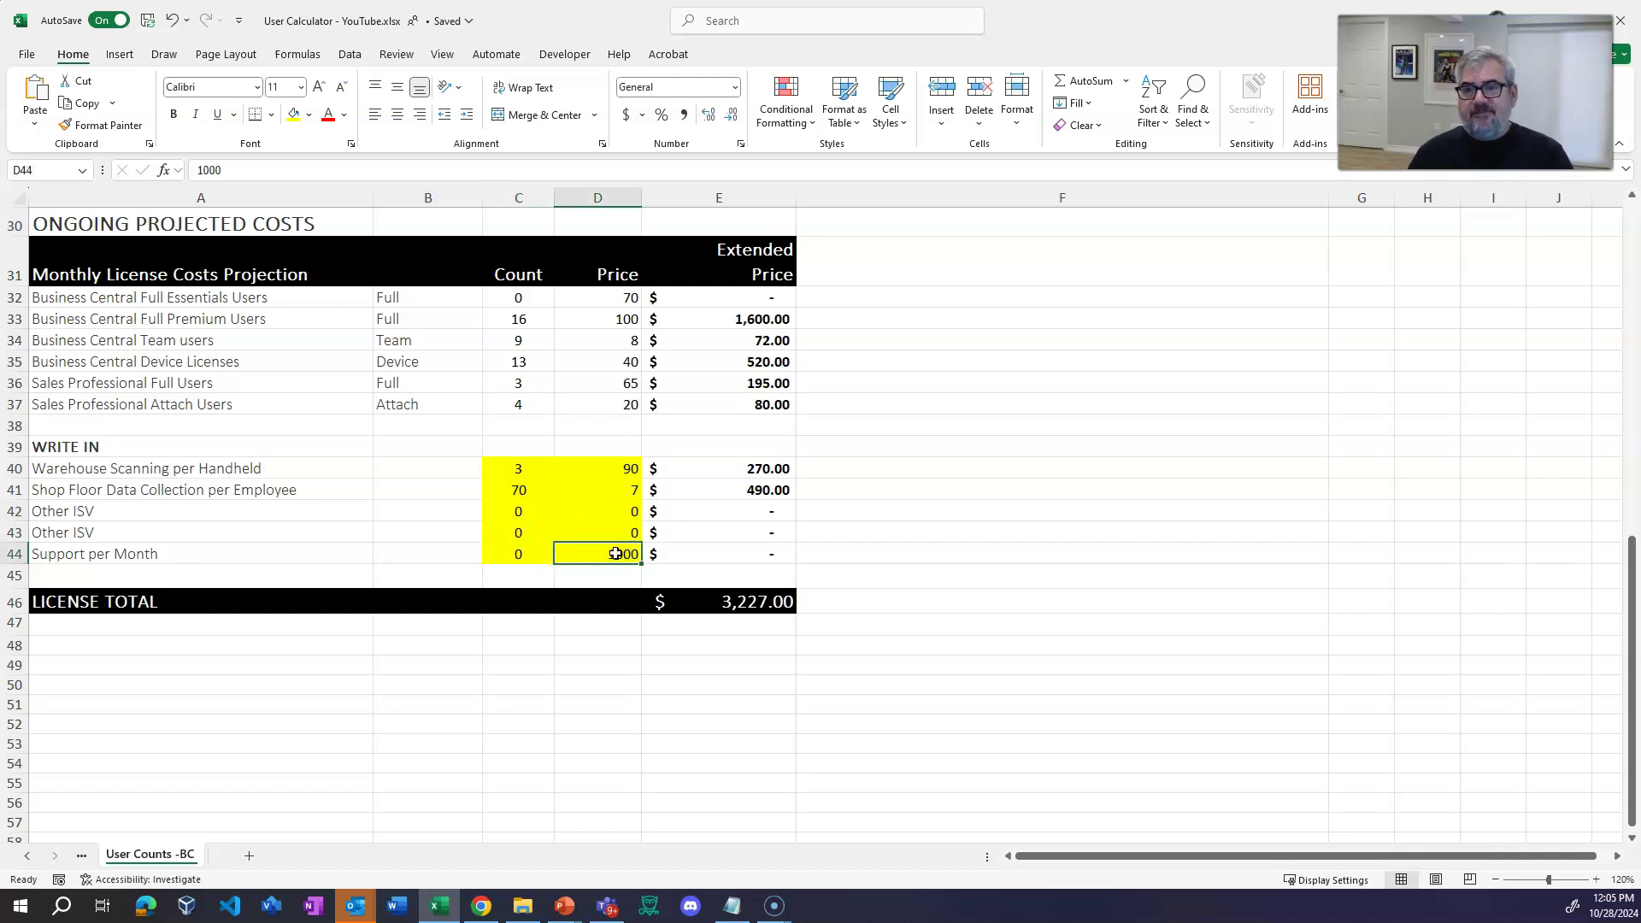
{"action": "left_click", "coordinate": [544, 557]}
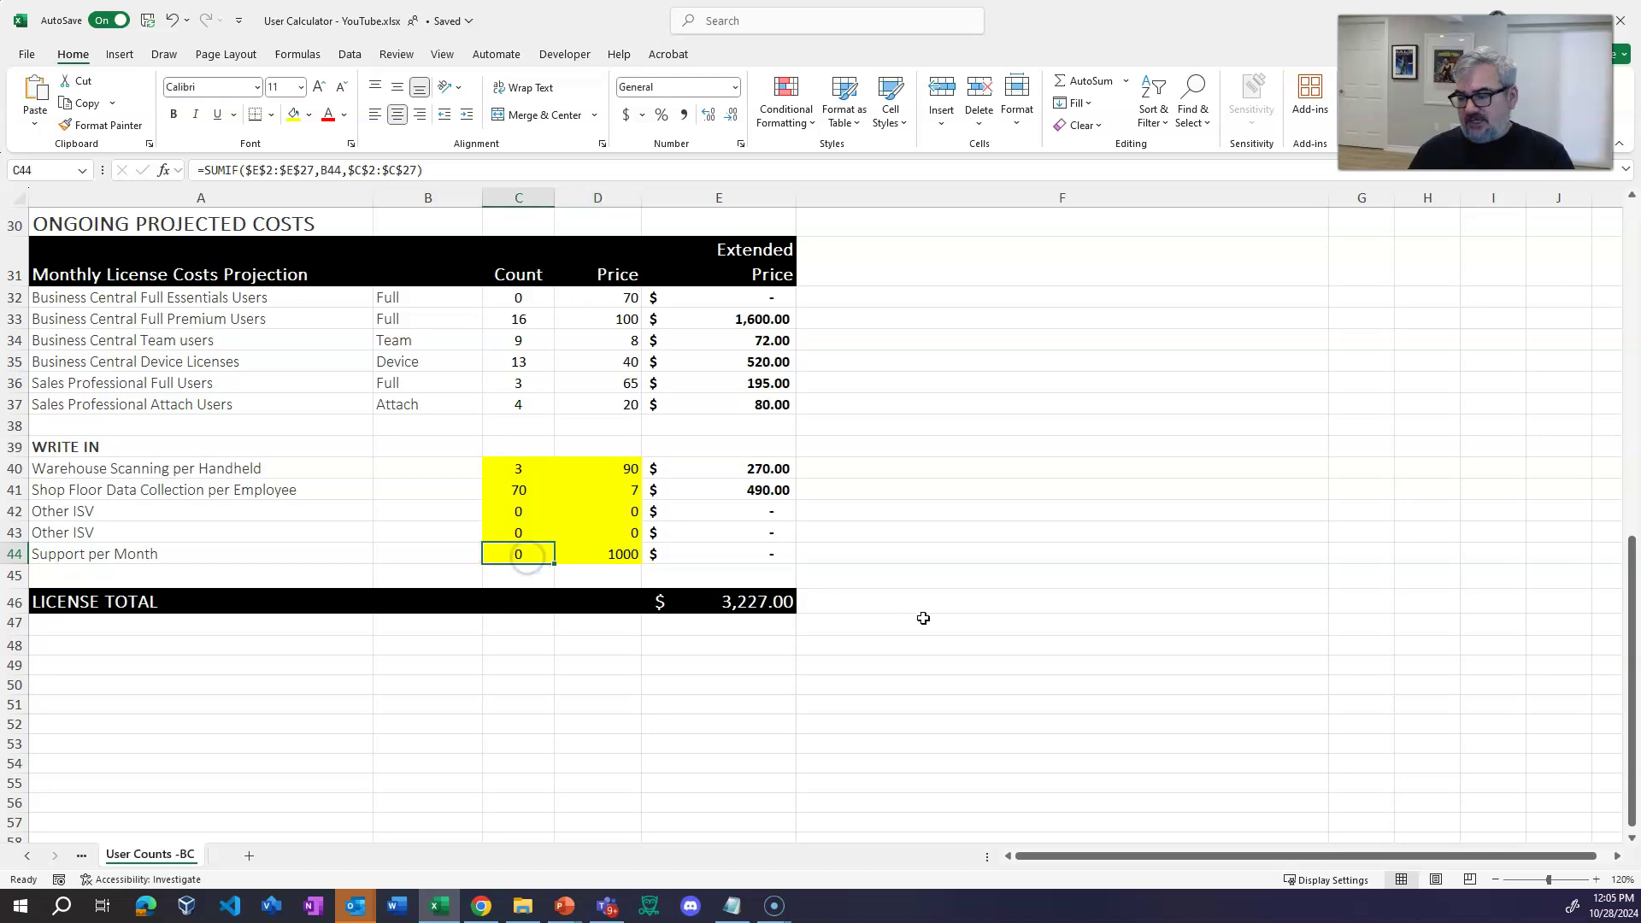
{"action": "type", "text": "1"}
{"action": "key", "text": "Tab"}
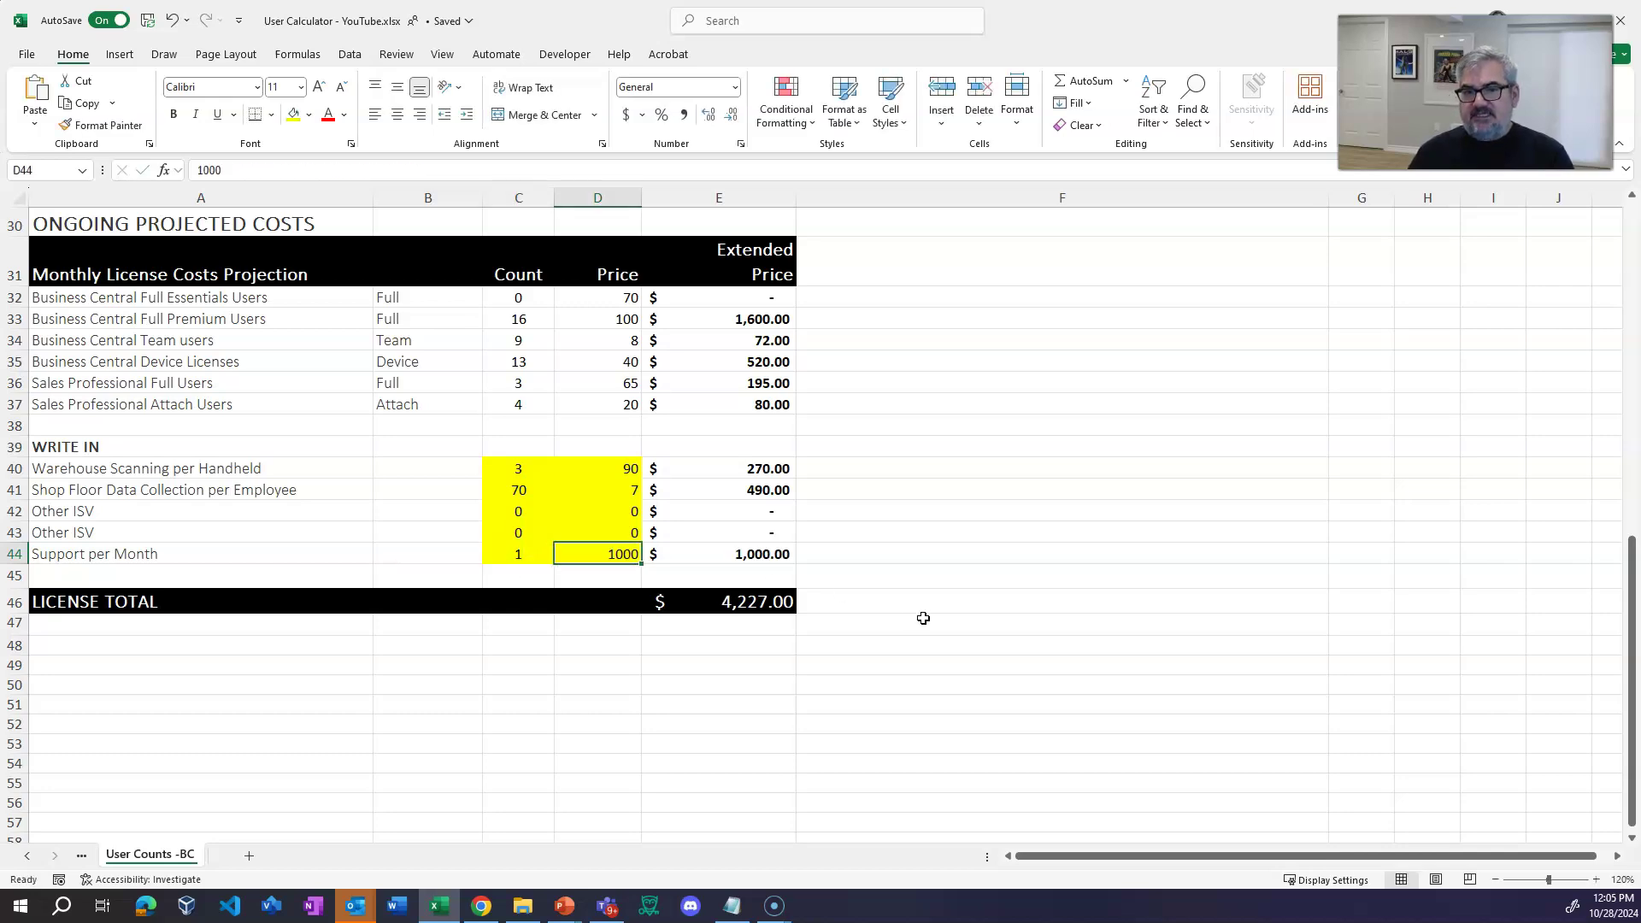
{"action": "type", "text": "125"}
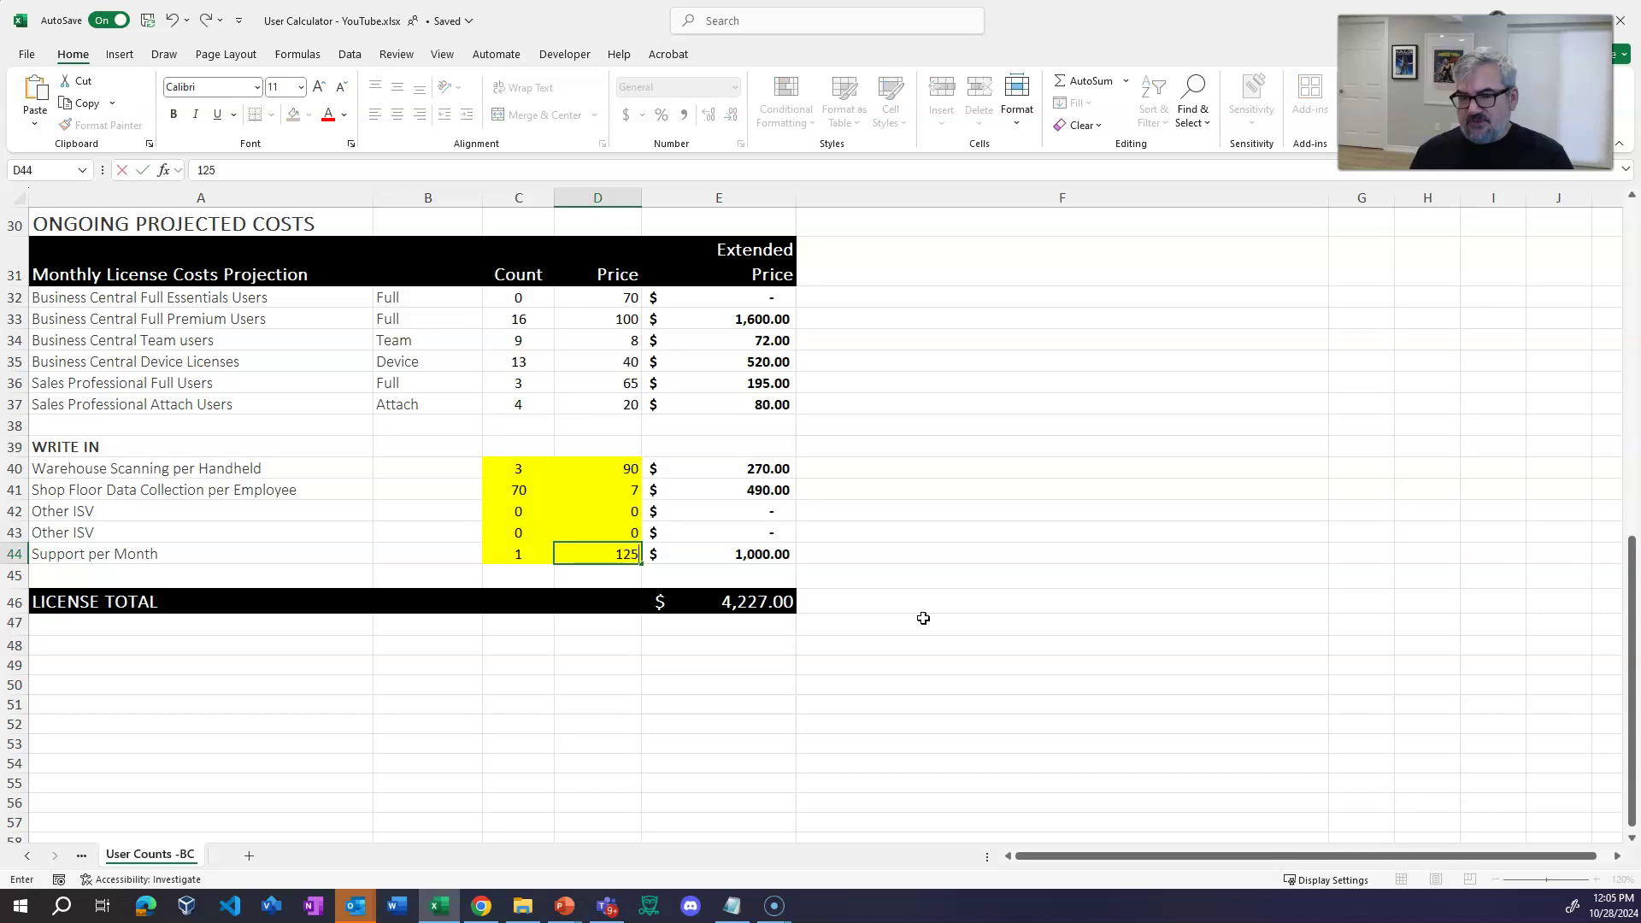
{"action": "type", "text": "0"}
{"action": "key", "text": "ctrl+Return"}
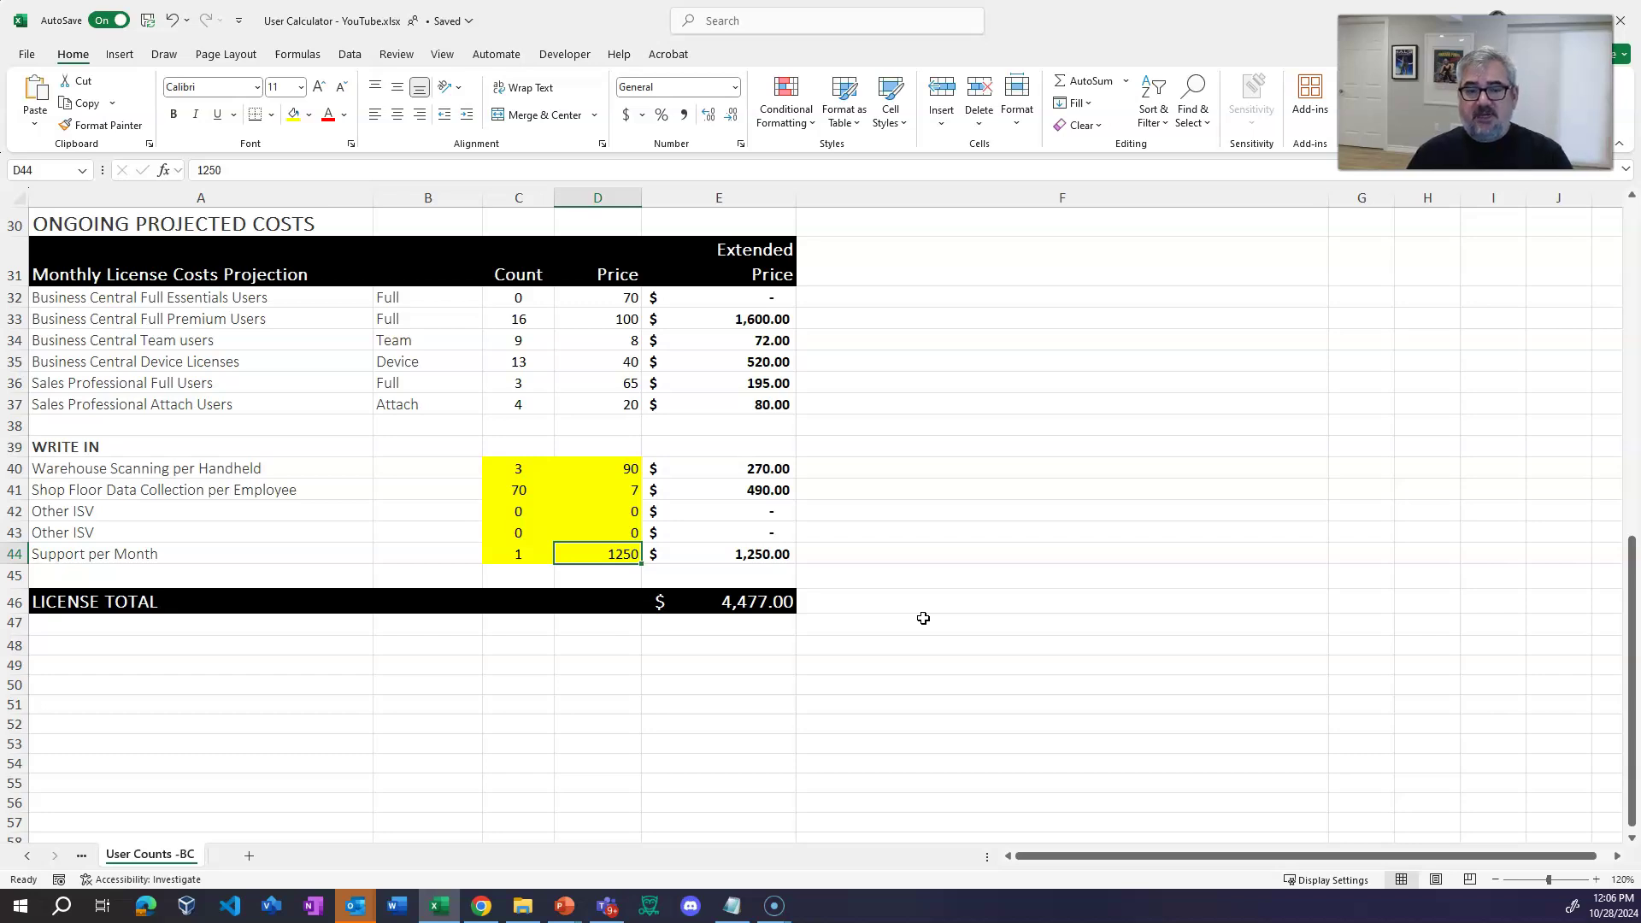
{"action": "type", "text": "1000"}
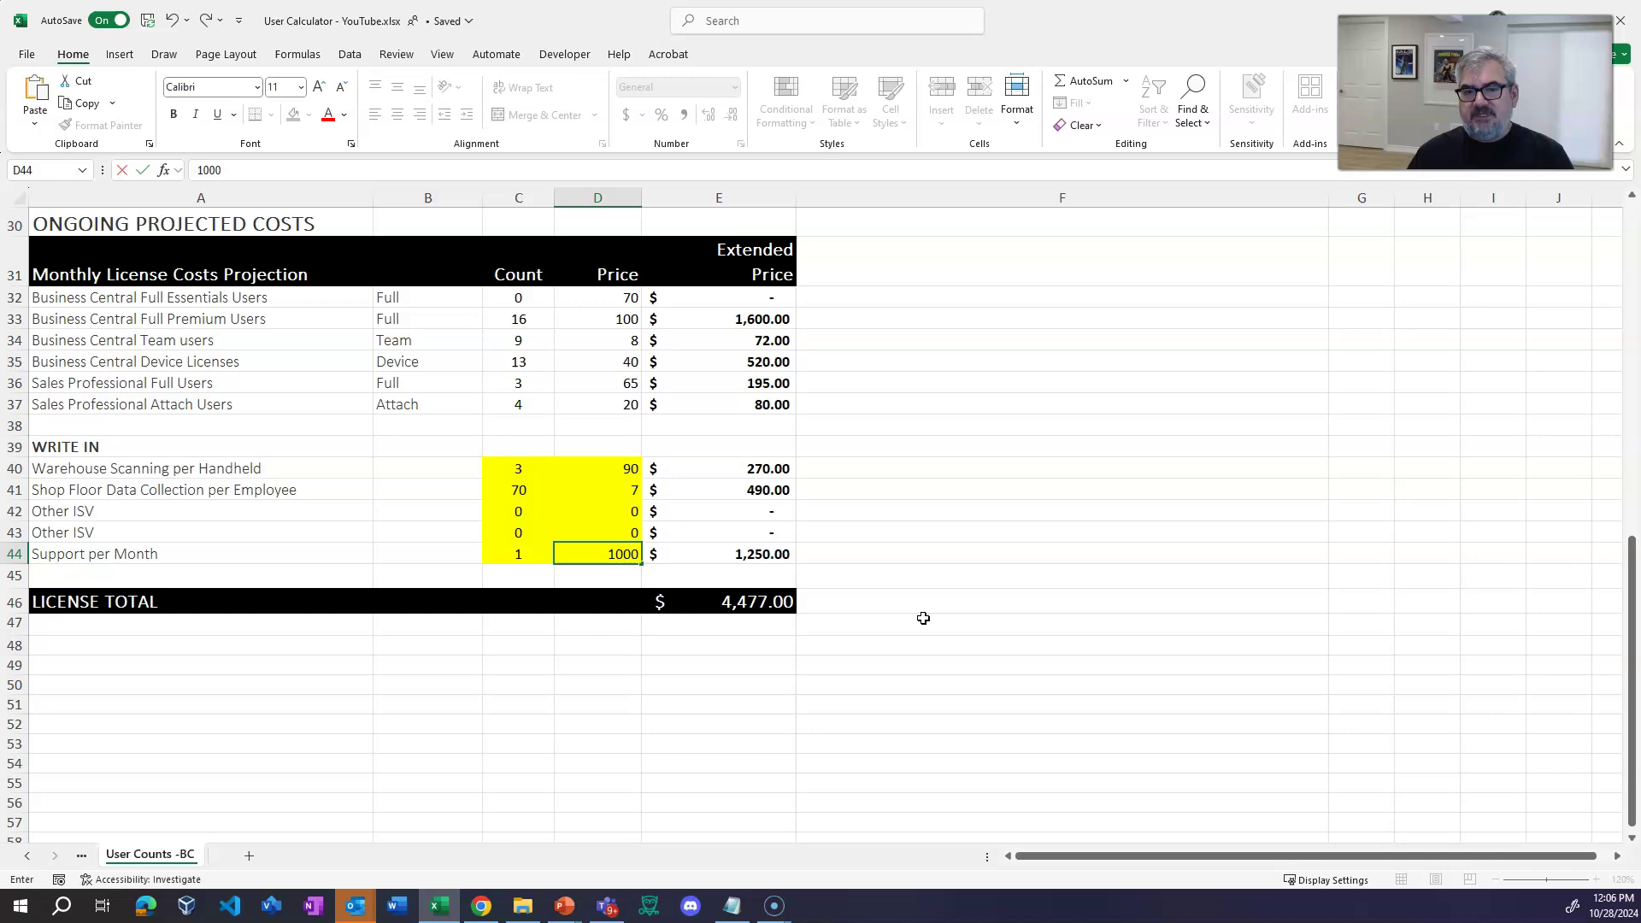
{"action": "key", "text": "Up"}
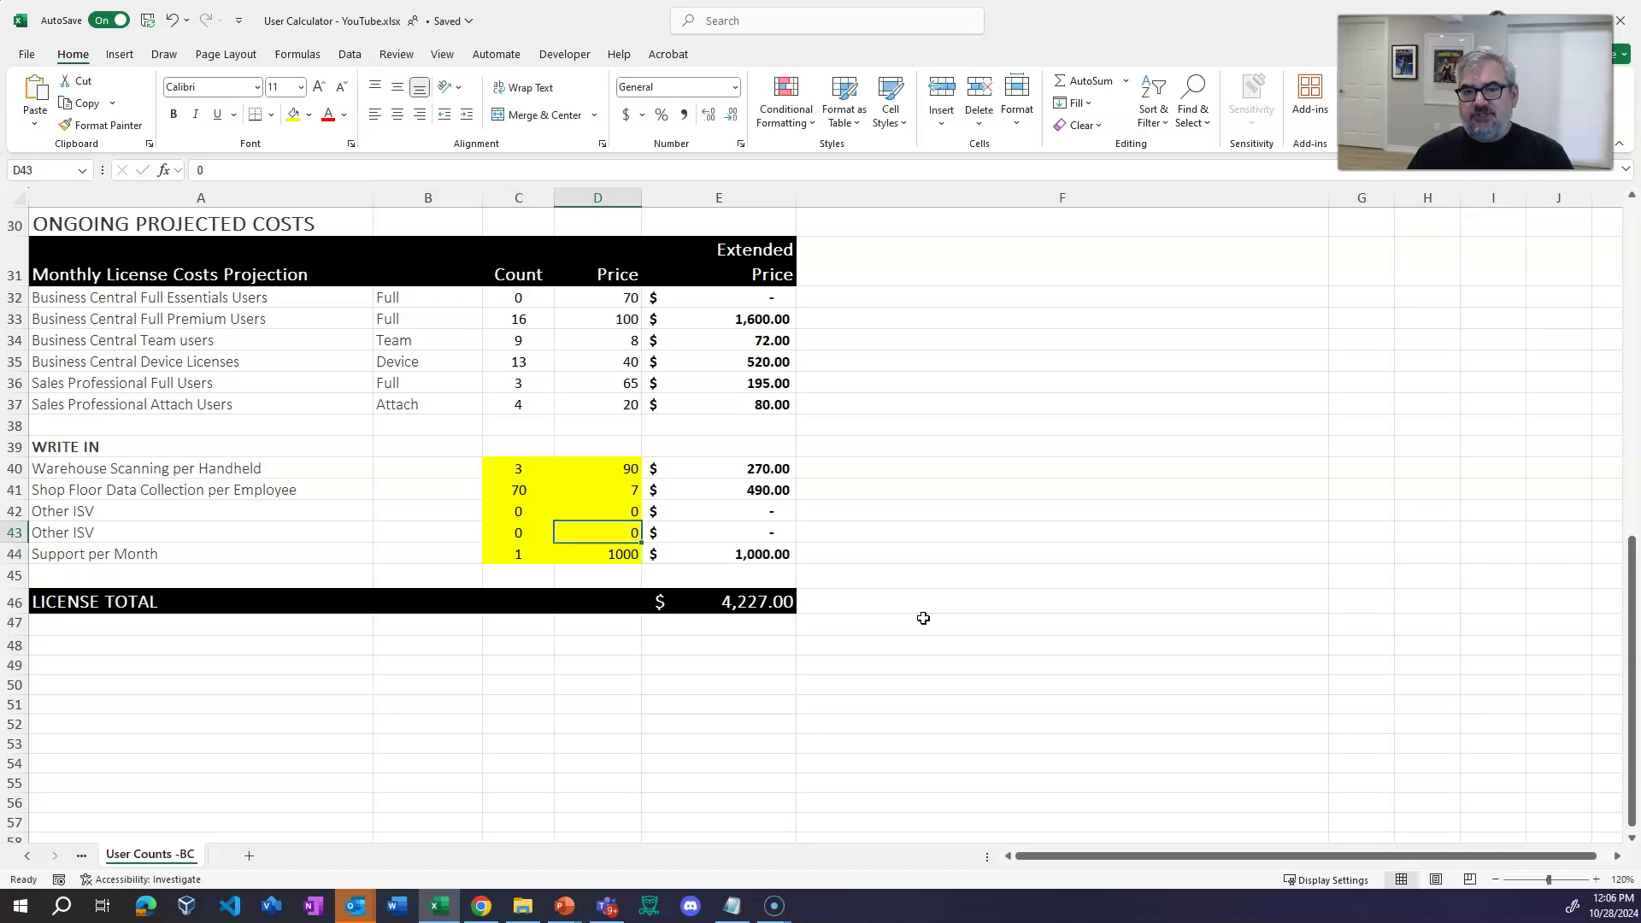
{"action": "key", "text": "Left"}
{"action": "key", "text": "Left"}
{"action": "key", "text": "Right"}
- Review the finished calculator, then advance the PowerPoint slideshow to the Comparison slide
{"action": "key", "text": "Down"}
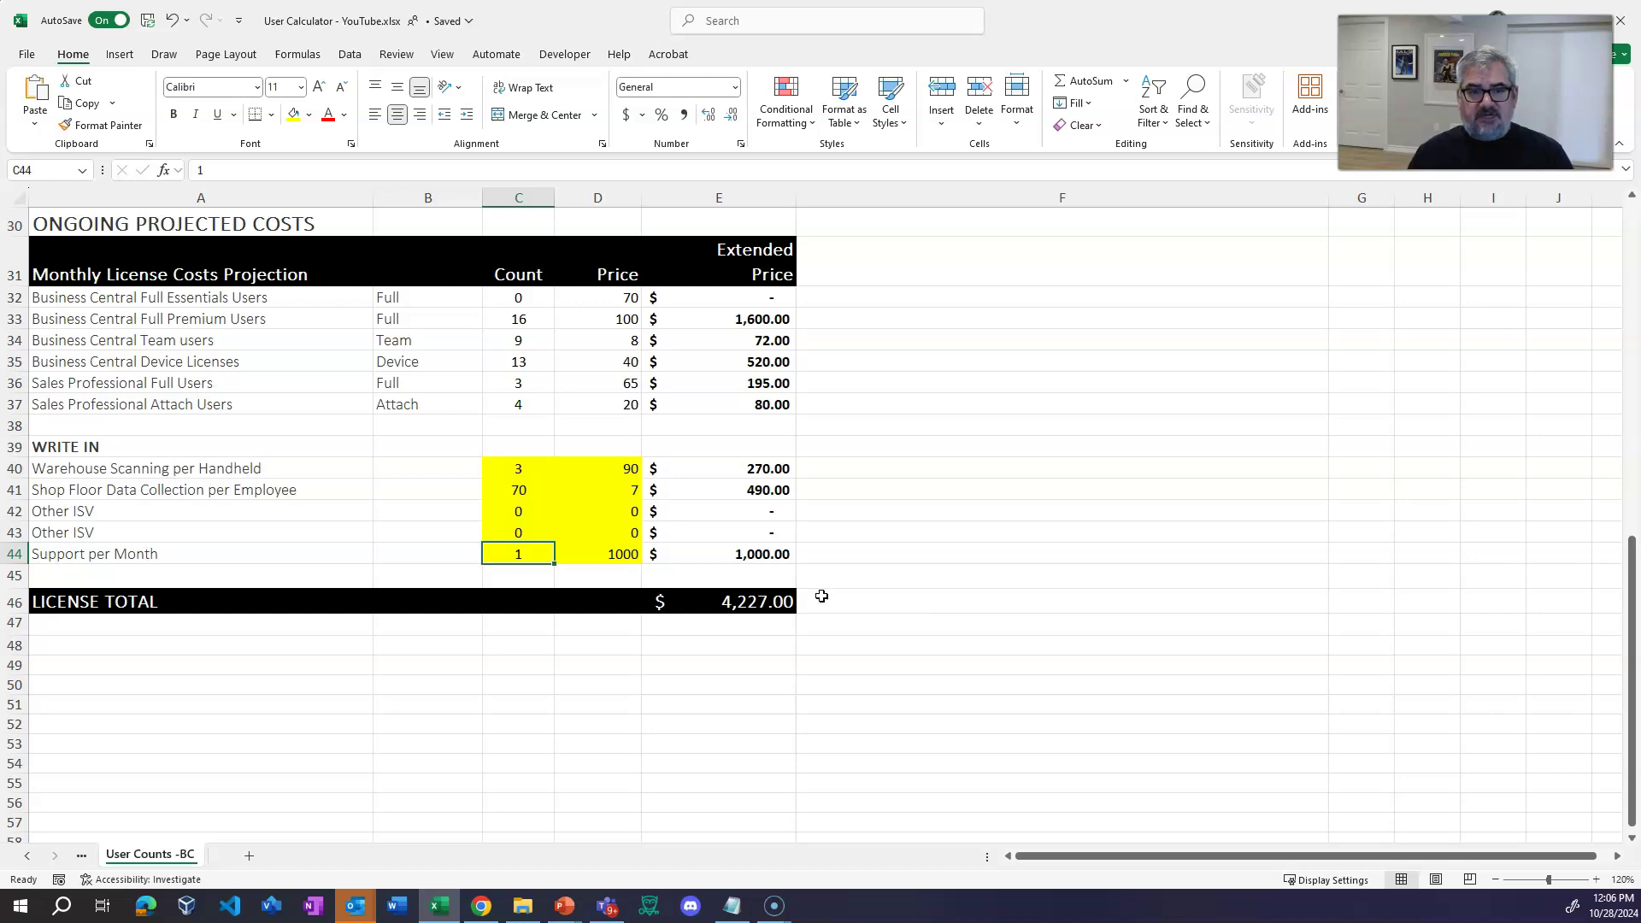
{"action": "scroll", "coordinate": [784, 578], "scroll_direction": "up", "scroll_amount": 10}
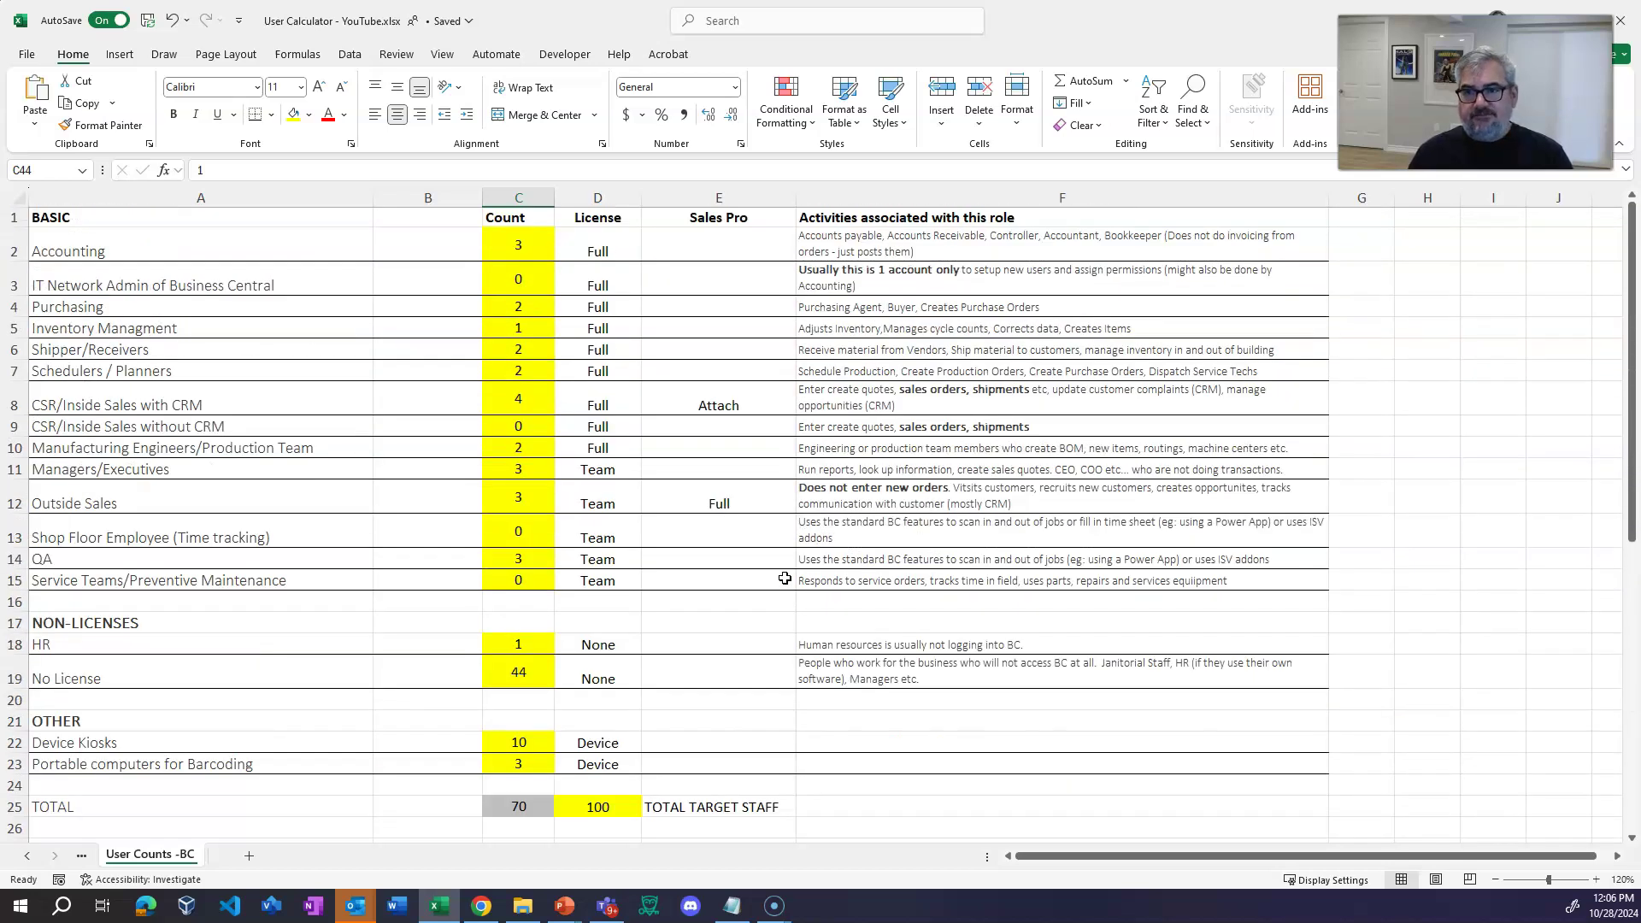
{"action": "scroll", "coordinate": [785, 579], "scroll_direction": "down", "scroll_amount": 6}
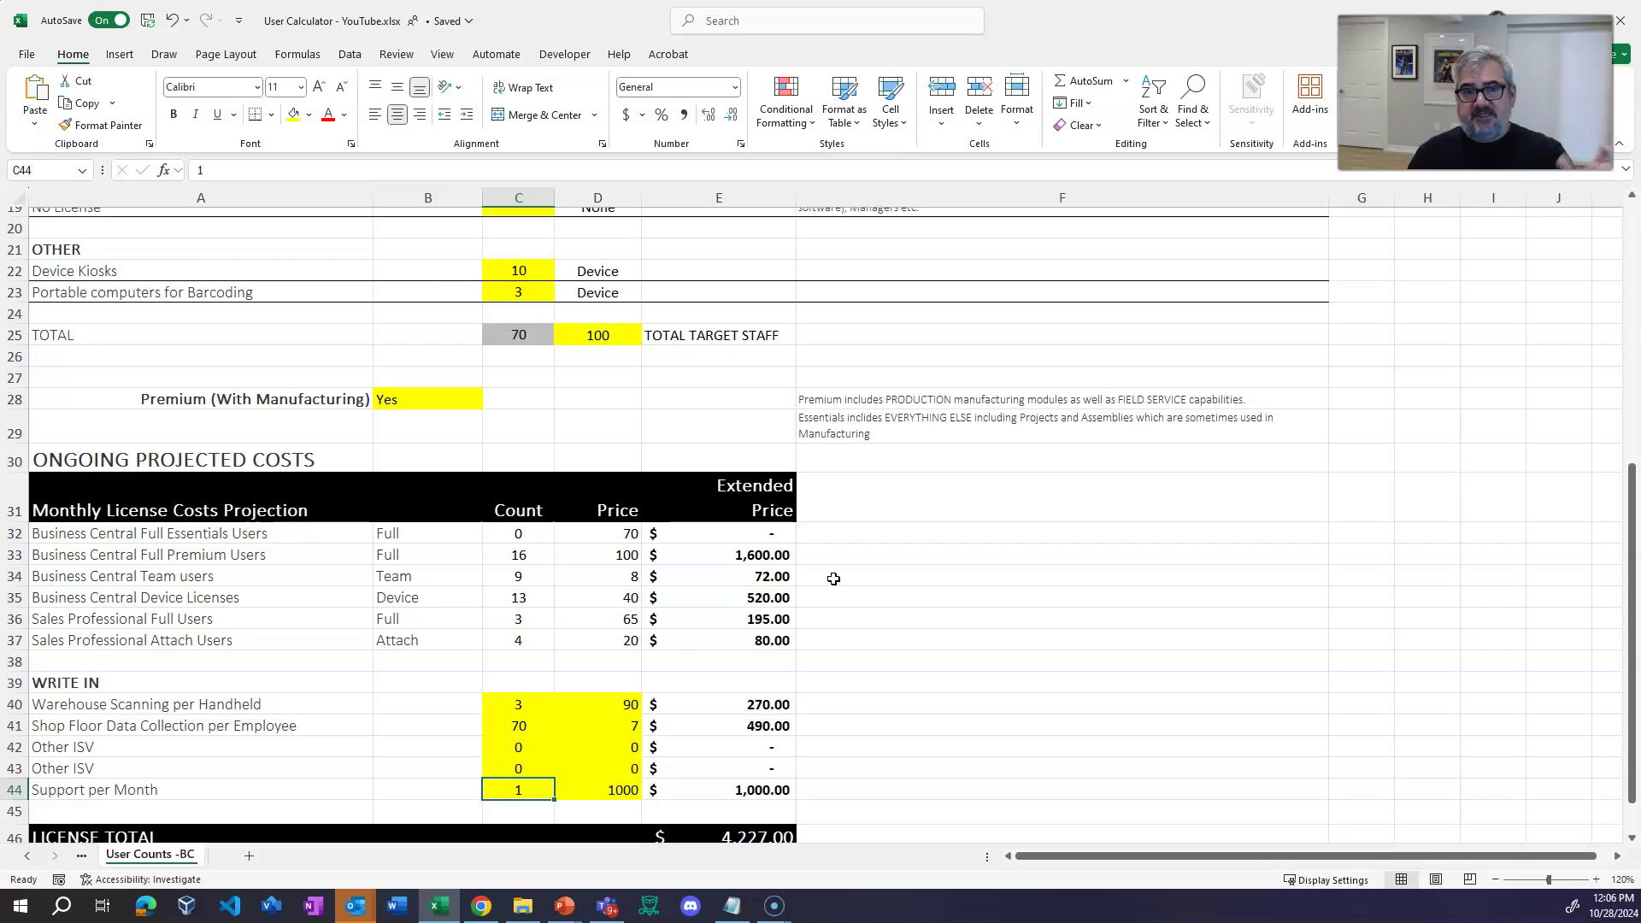
{"action": "scroll", "coordinate": [833, 579], "scroll_direction": "up", "scroll_amount": 6}
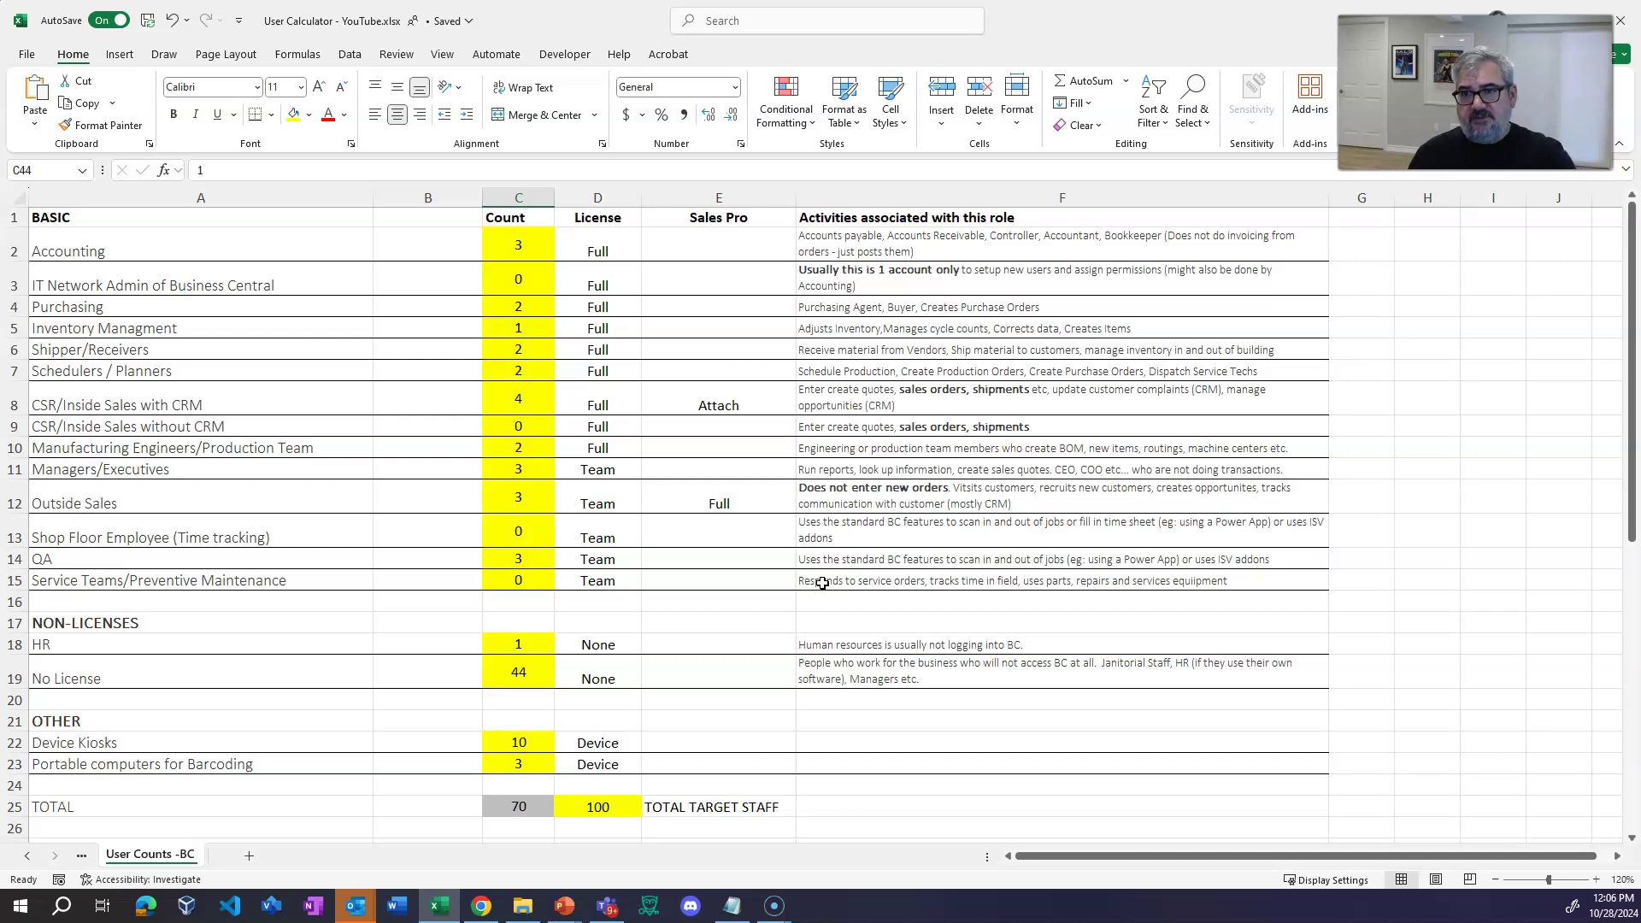
{"action": "key", "text": "alt+Tab"}
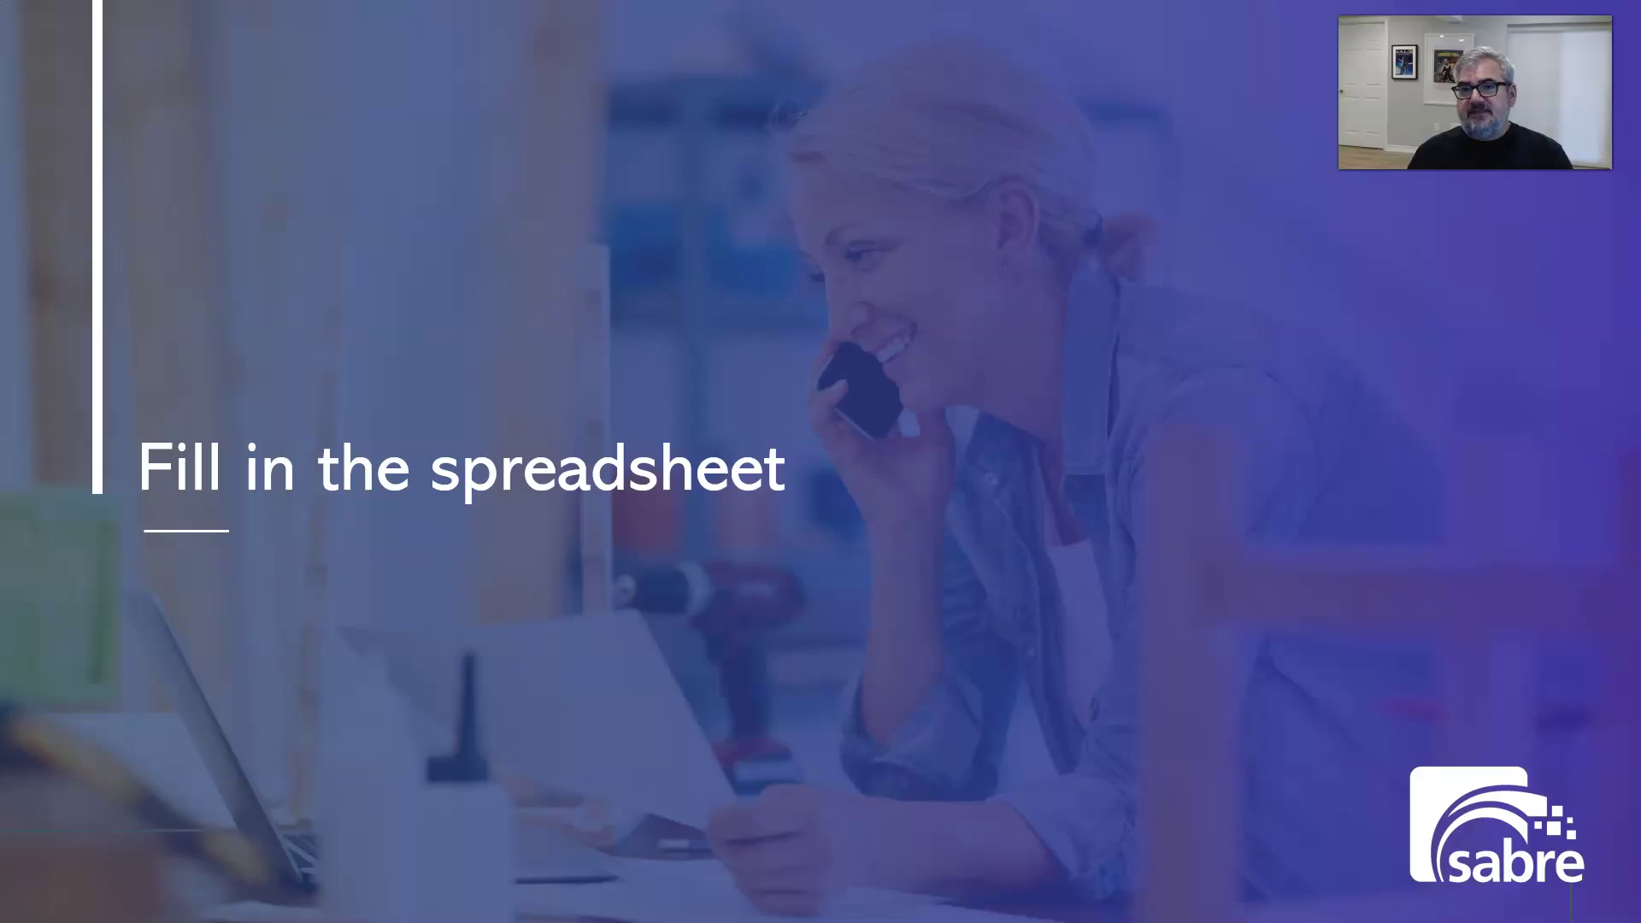
{"action": "left_click", "coordinate": [913, 536]}
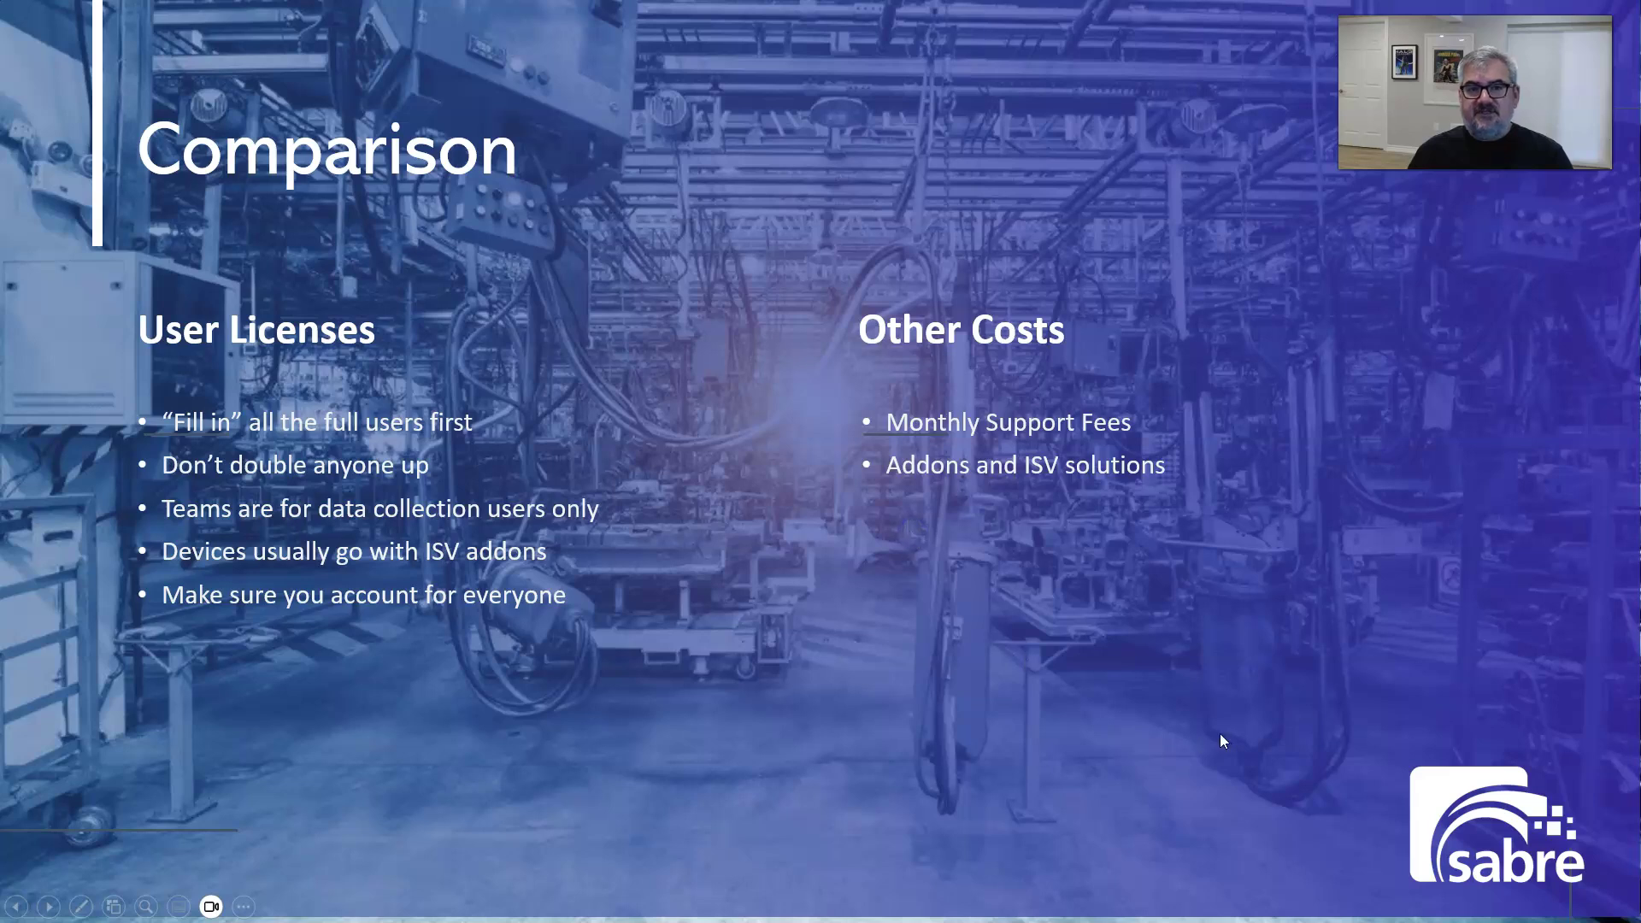